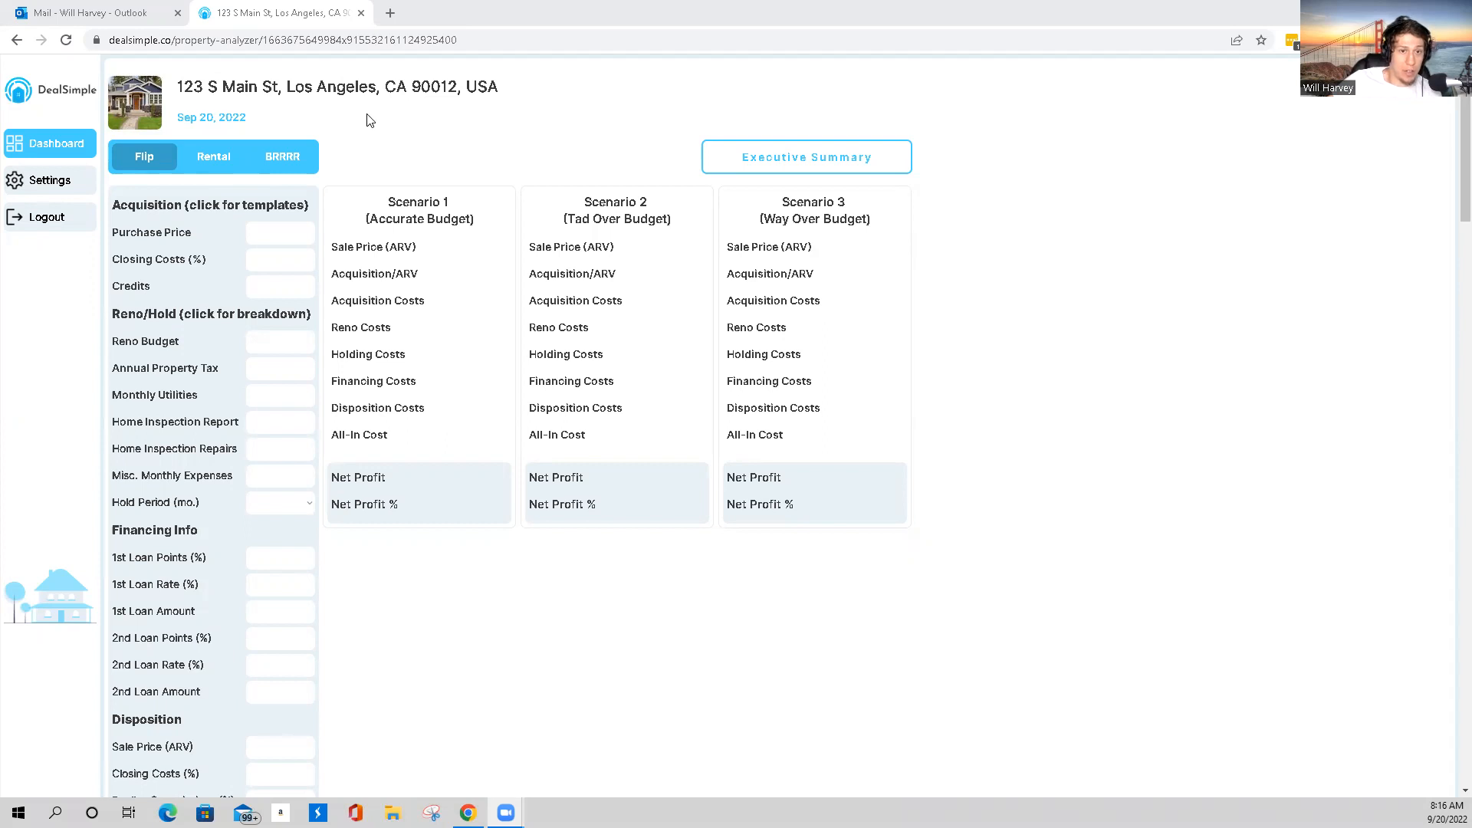
# - Set the flip analysis purchase price to $170,000 and the acquisition closing costs to 2%
pyautogui.scroll(-1, 382, 215)
pyautogui.click(305, 164)
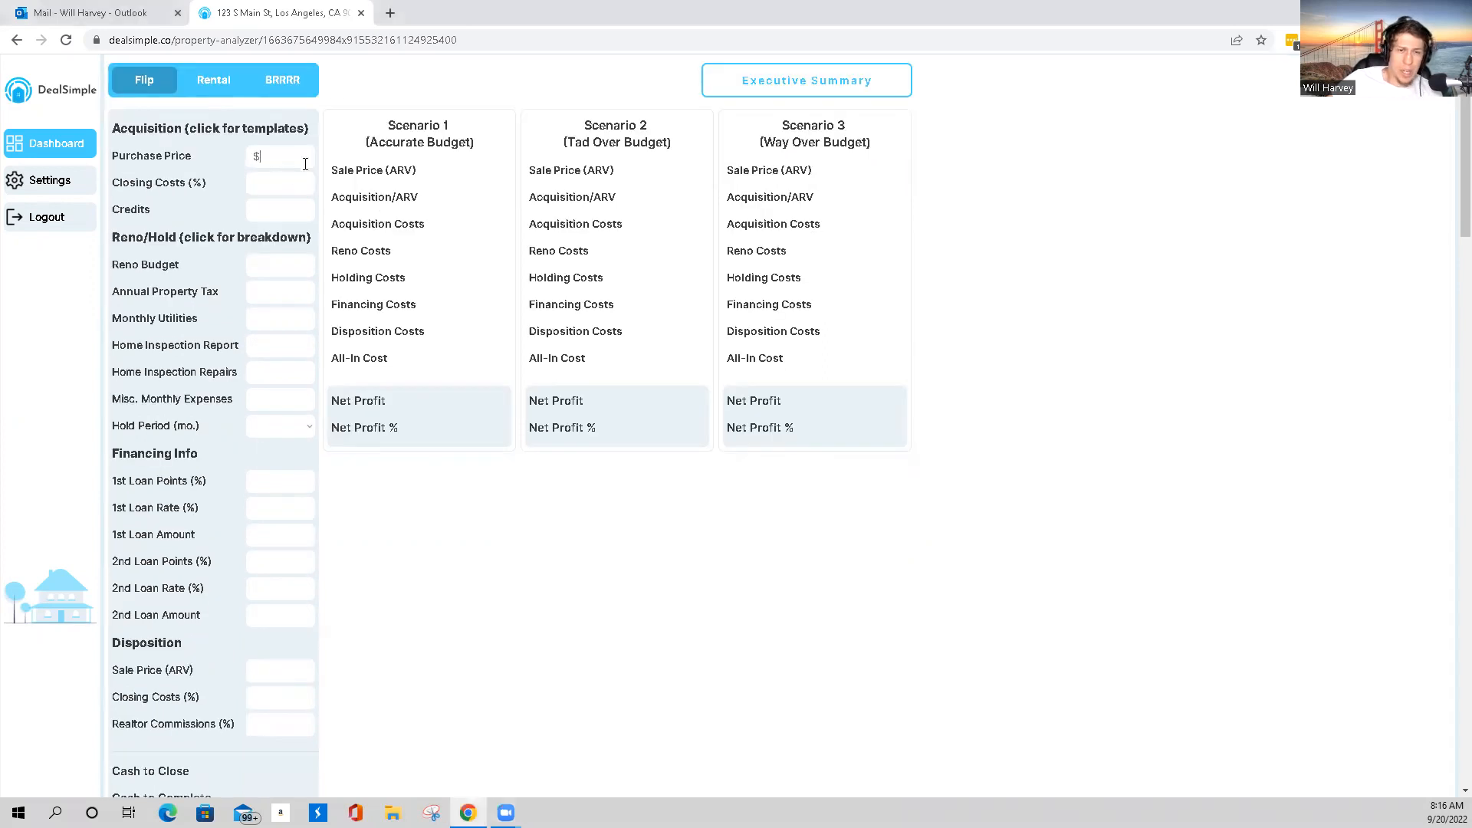
pyautogui.scroll(1, 305, 164)
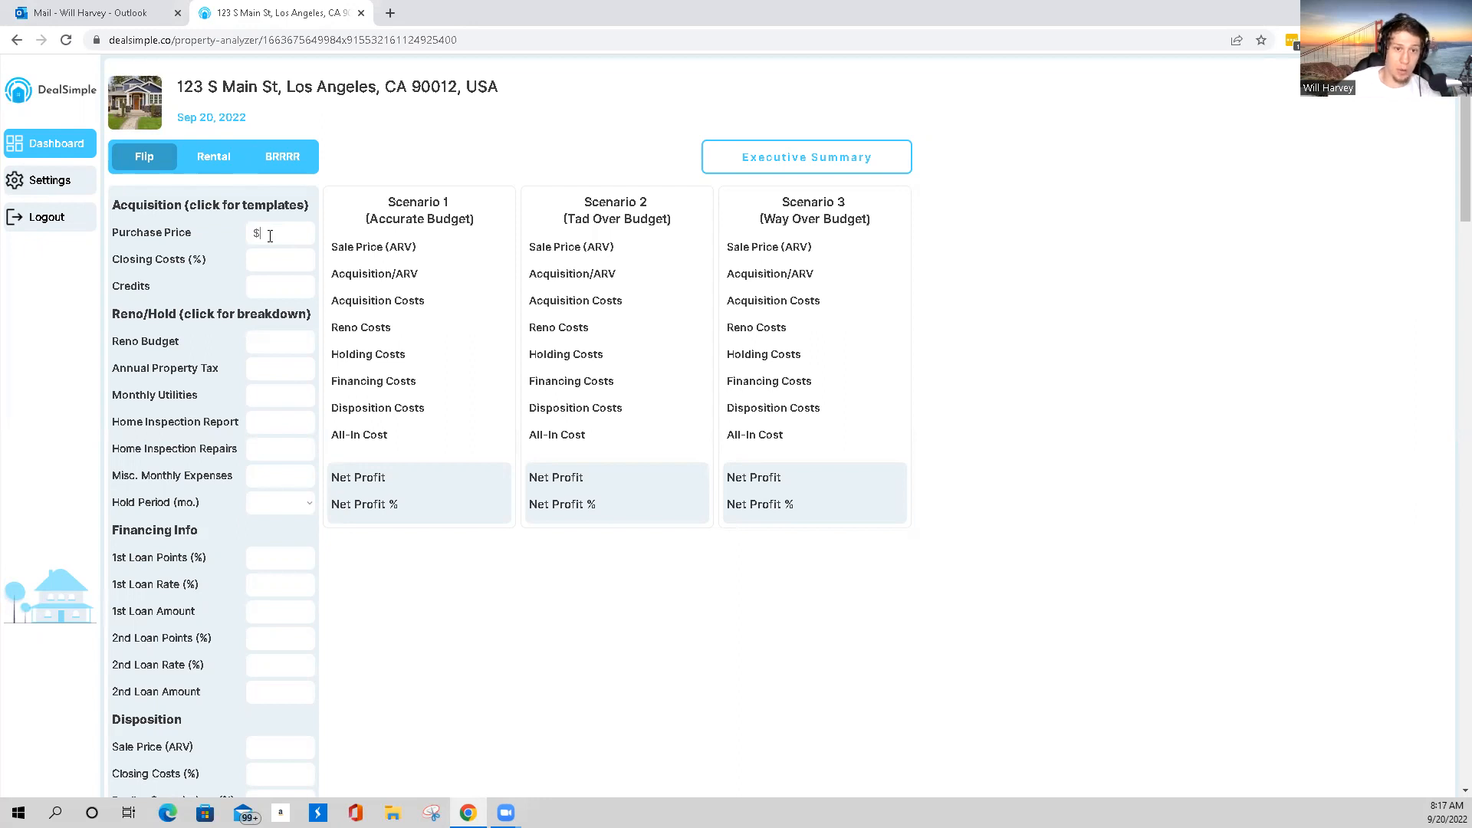
pyautogui.write('170,000')
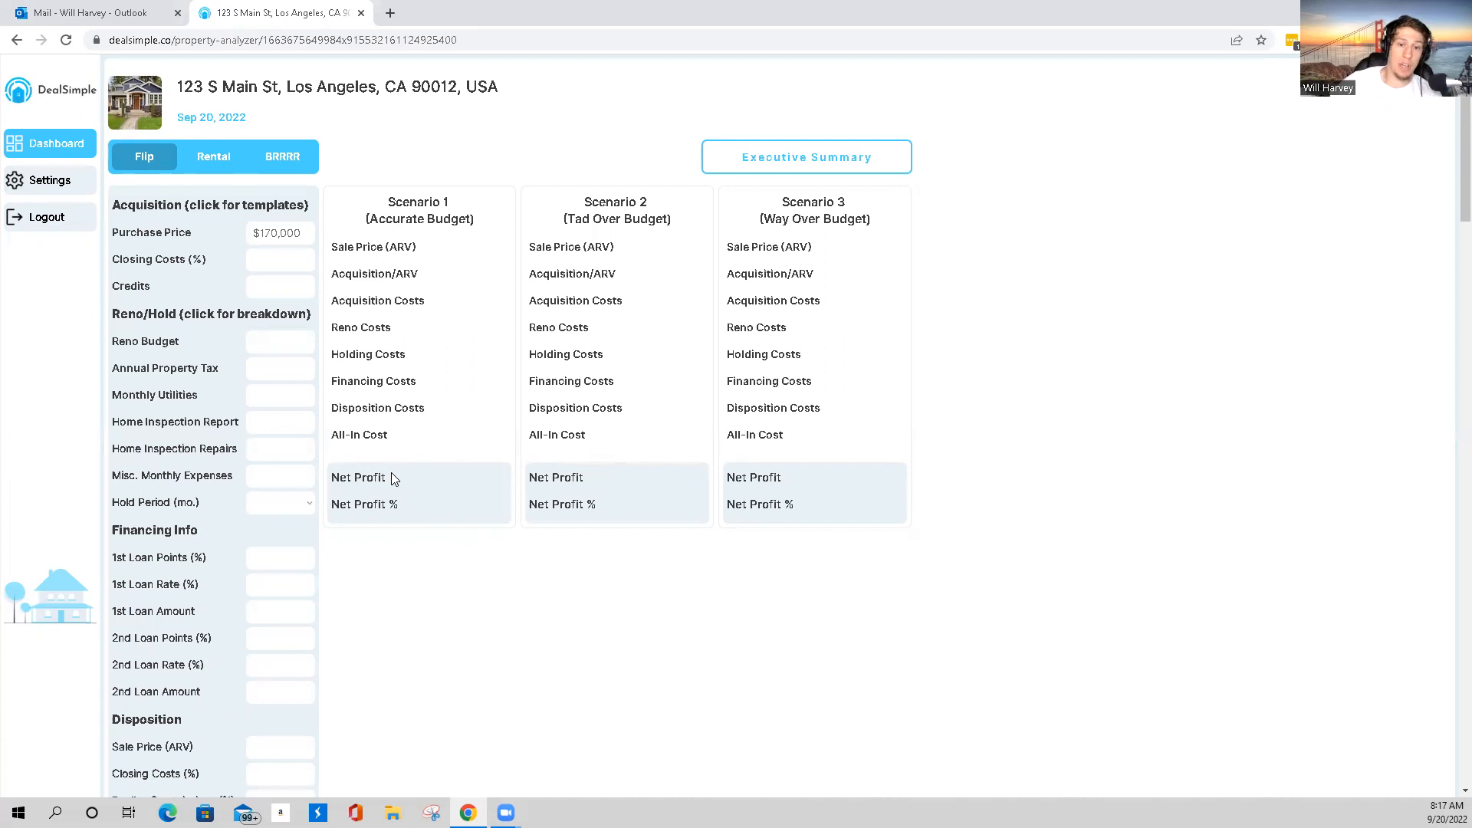
pyautogui.click(272, 261)
pyautogui.write('2')
pyautogui.click(267, 289)
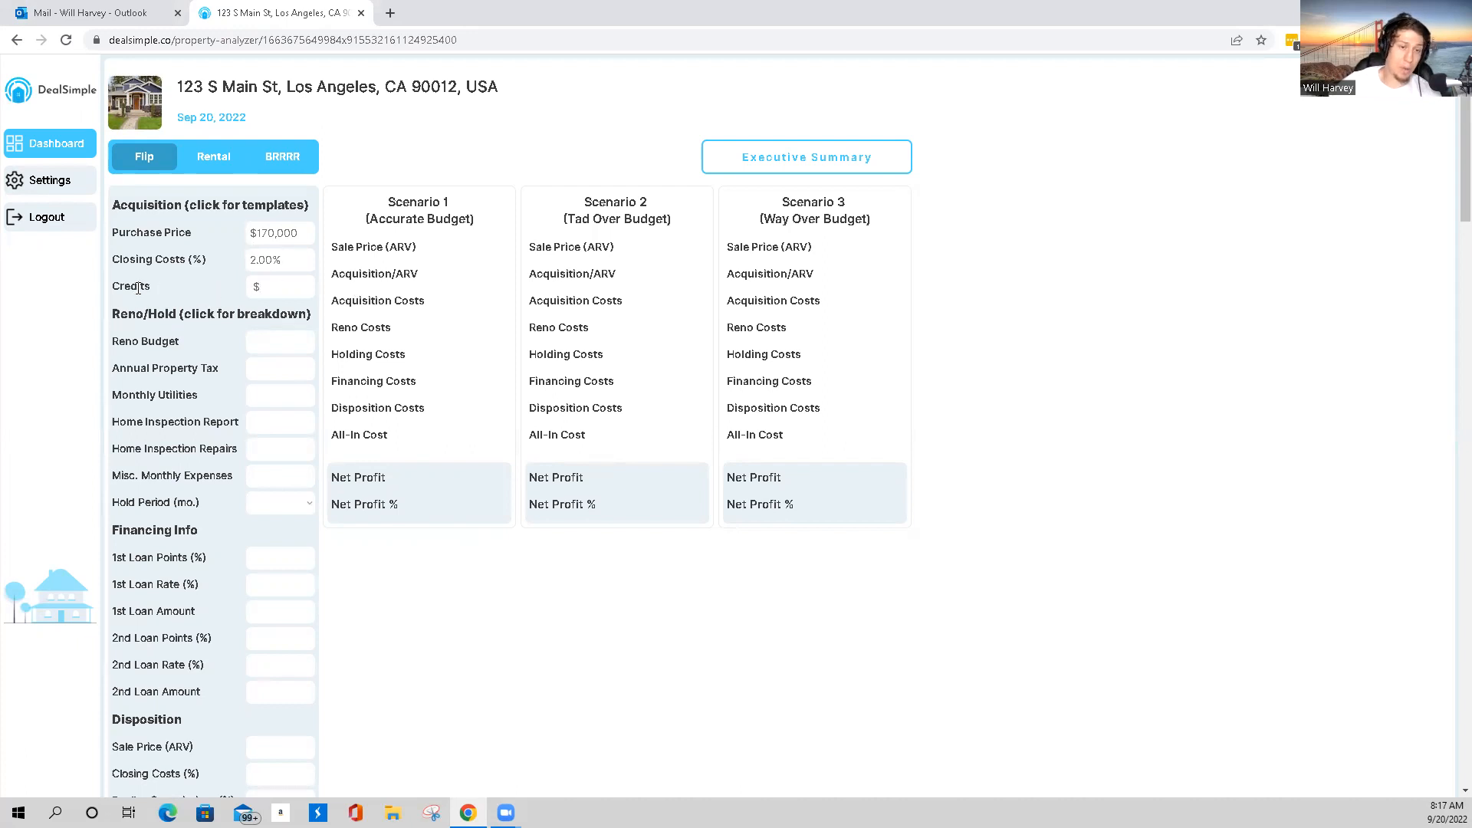
pyautogui.moveTo(140, 287)
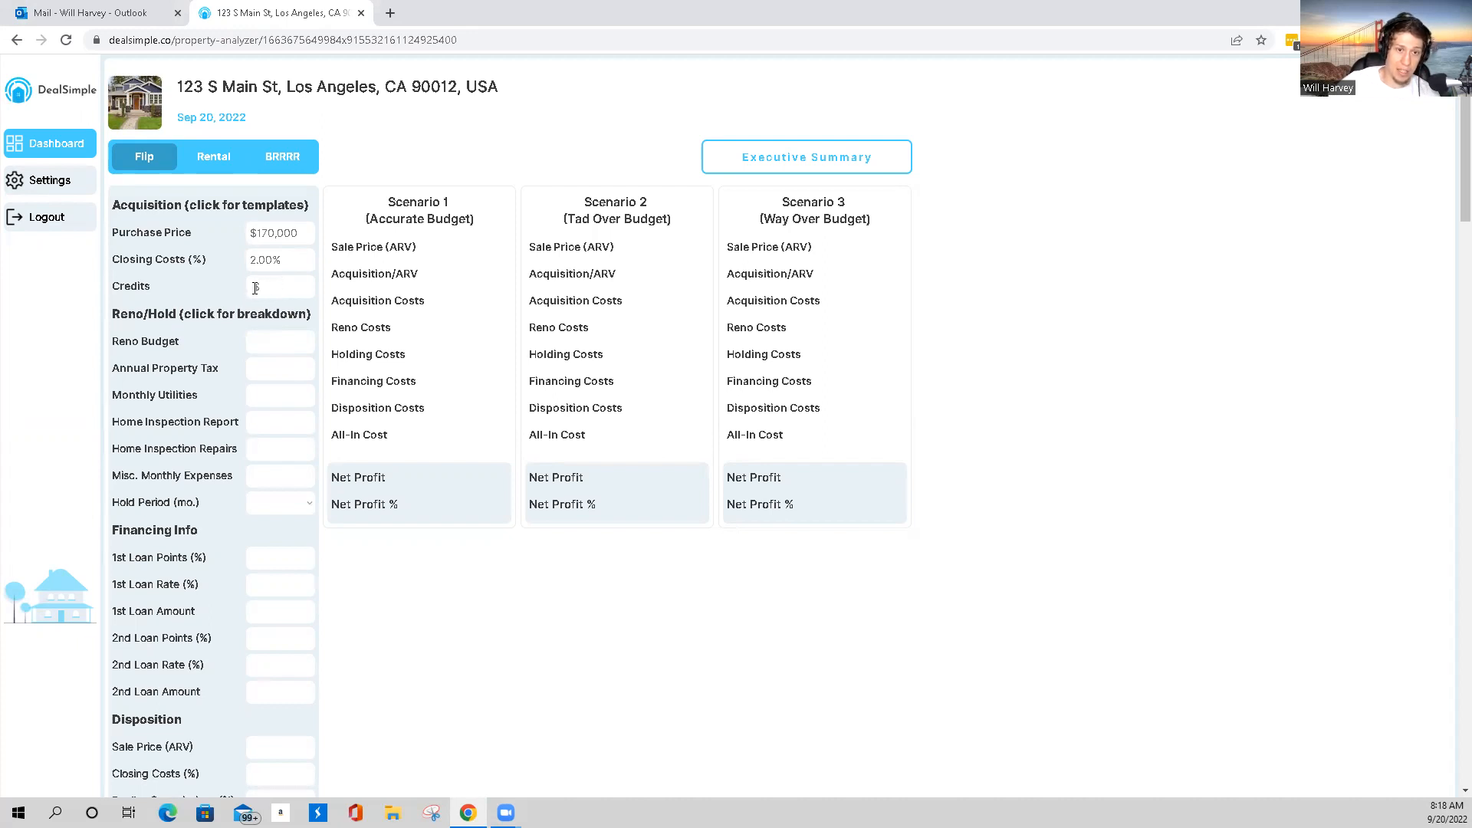
# - Set the renovation budget for the flip to $50,000
pyautogui.click(276, 339)
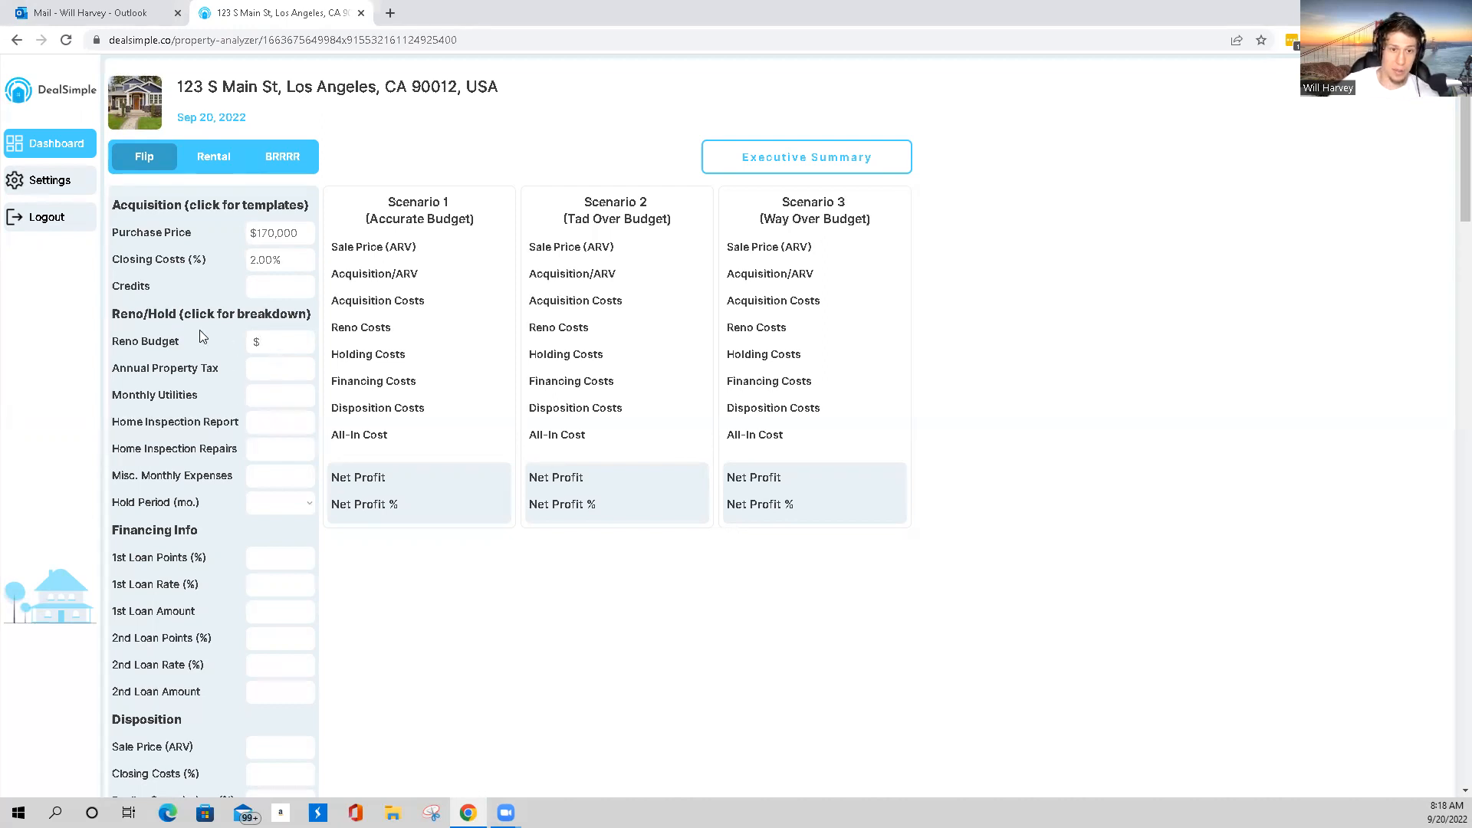
pyautogui.write('500000')
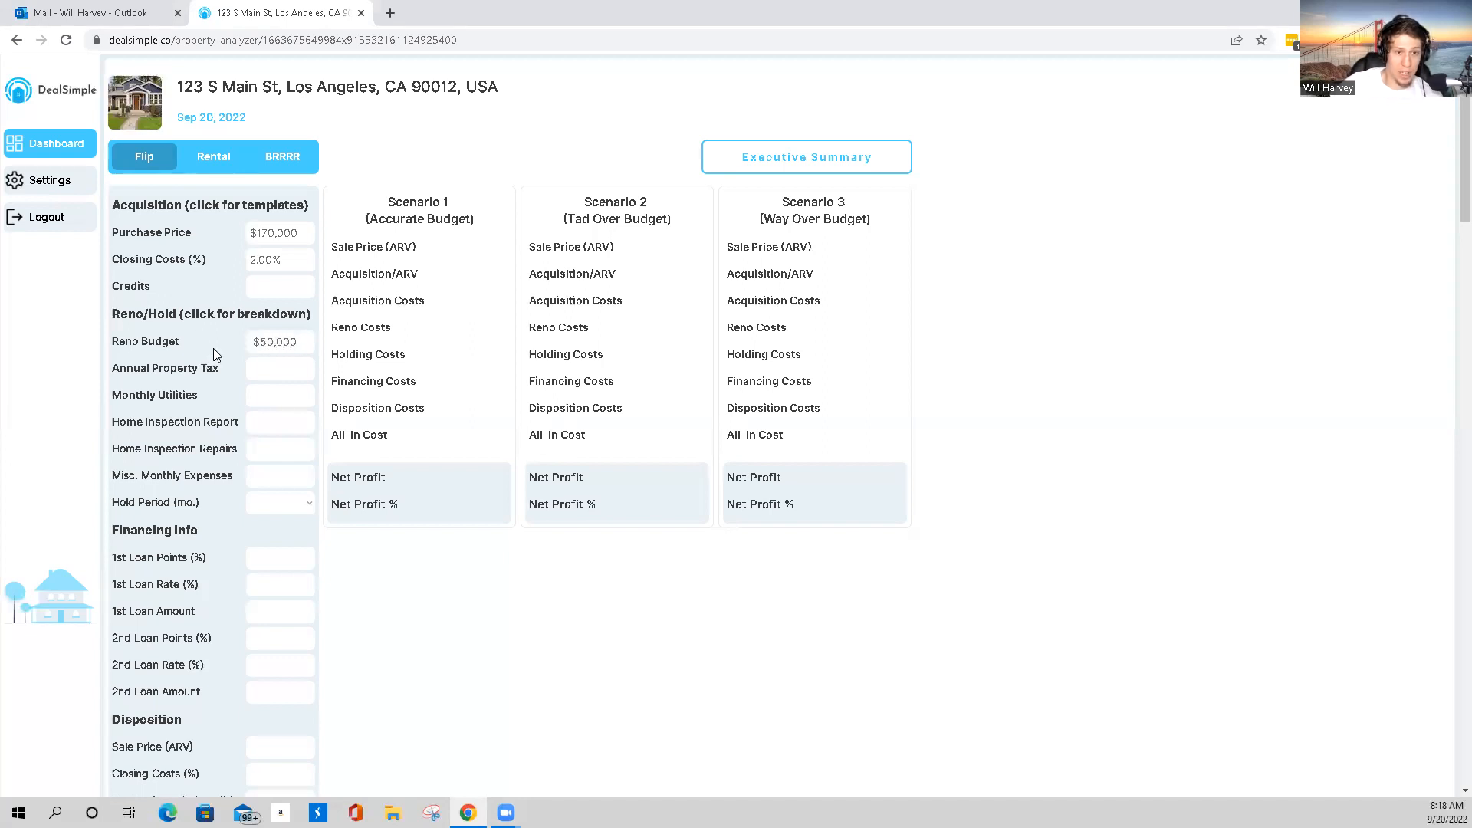
pyautogui.click(212, 317)
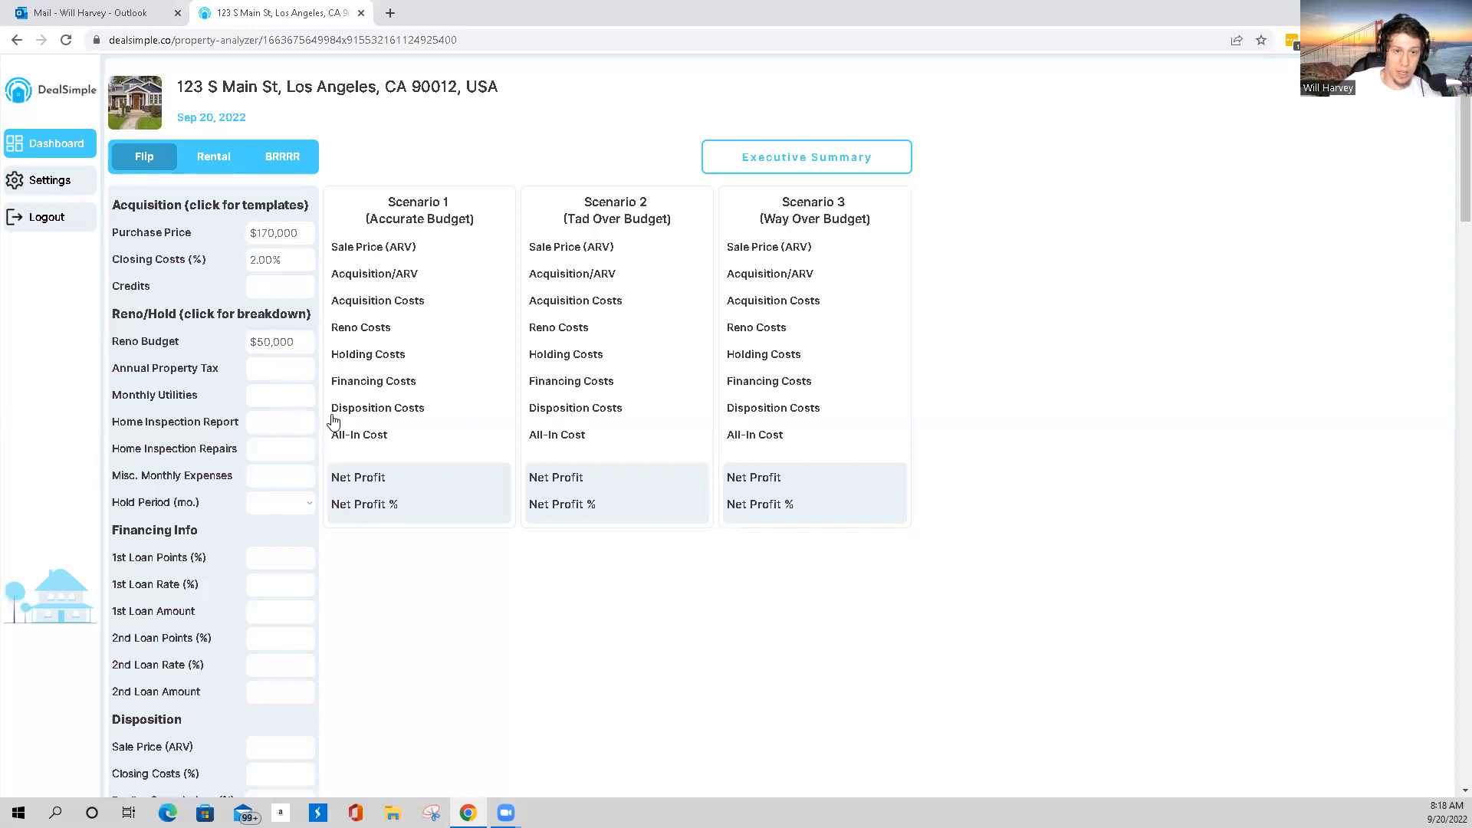
# - Review the itemized exterior and interior categories in the renovation cost breakdown, and close it without entering amounts
pyautogui.click(196, 318)
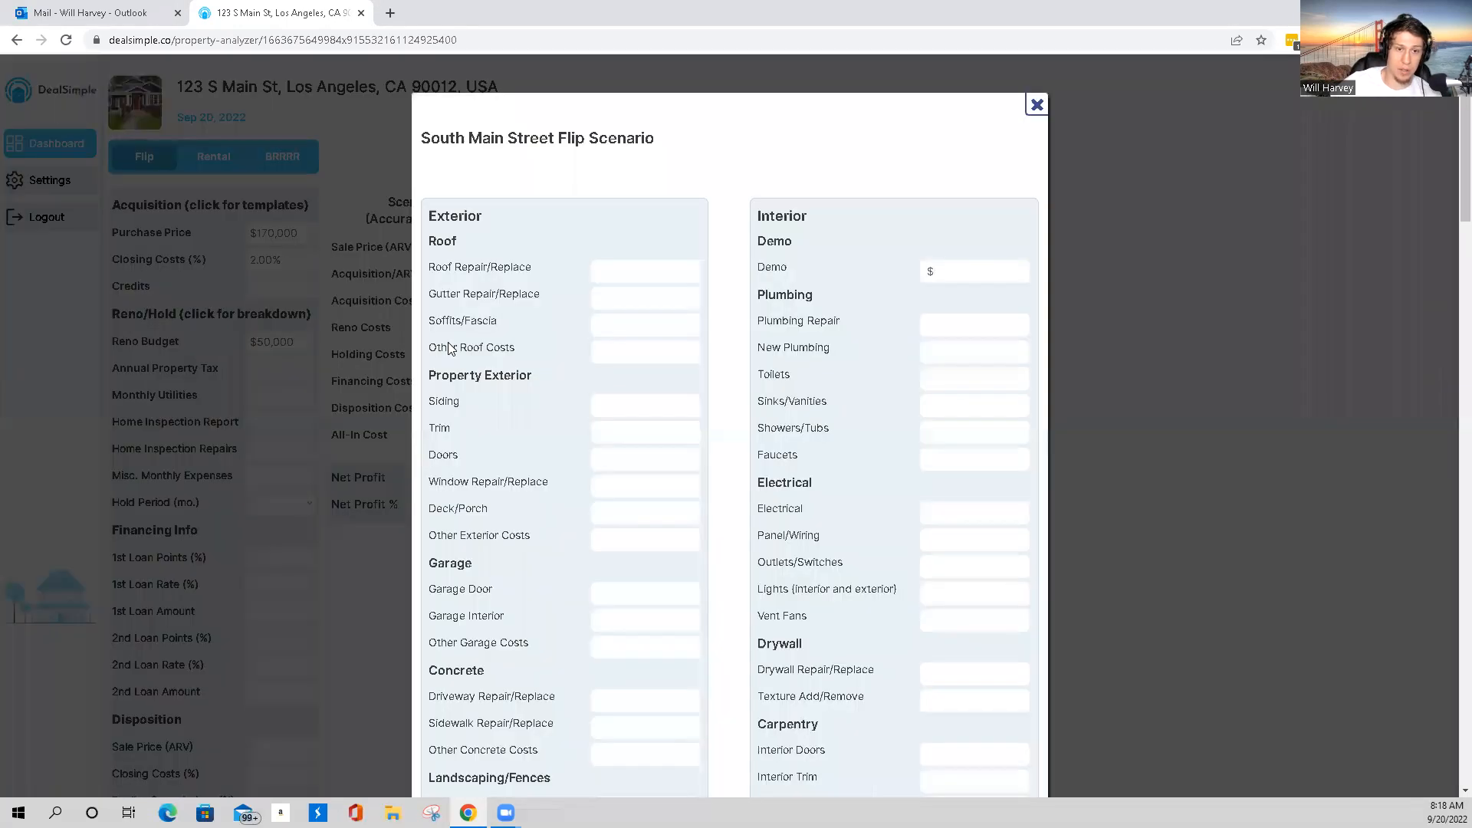
pyautogui.click(610, 270)
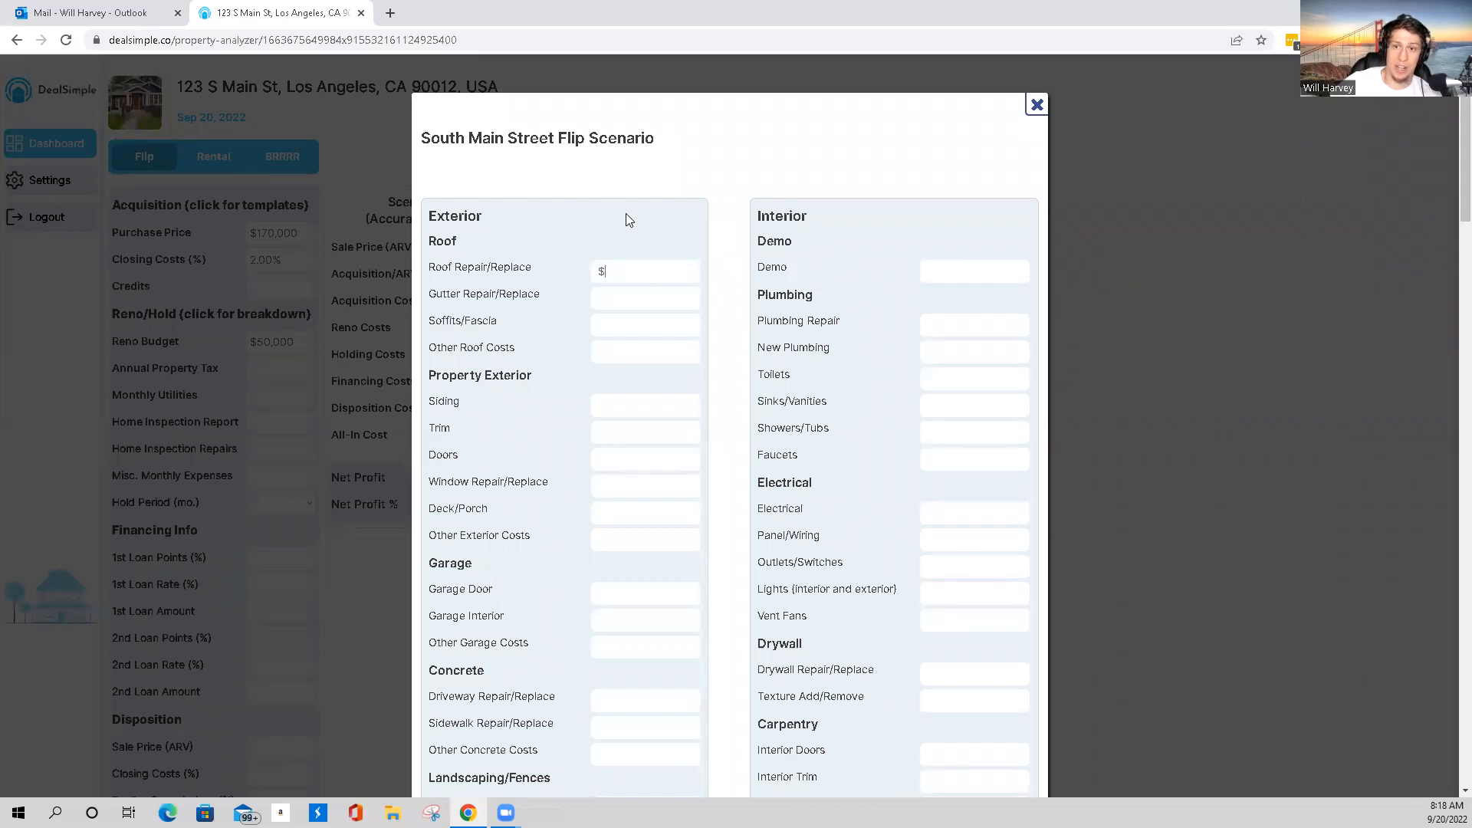
pyautogui.scroll(-6, 659, 291)
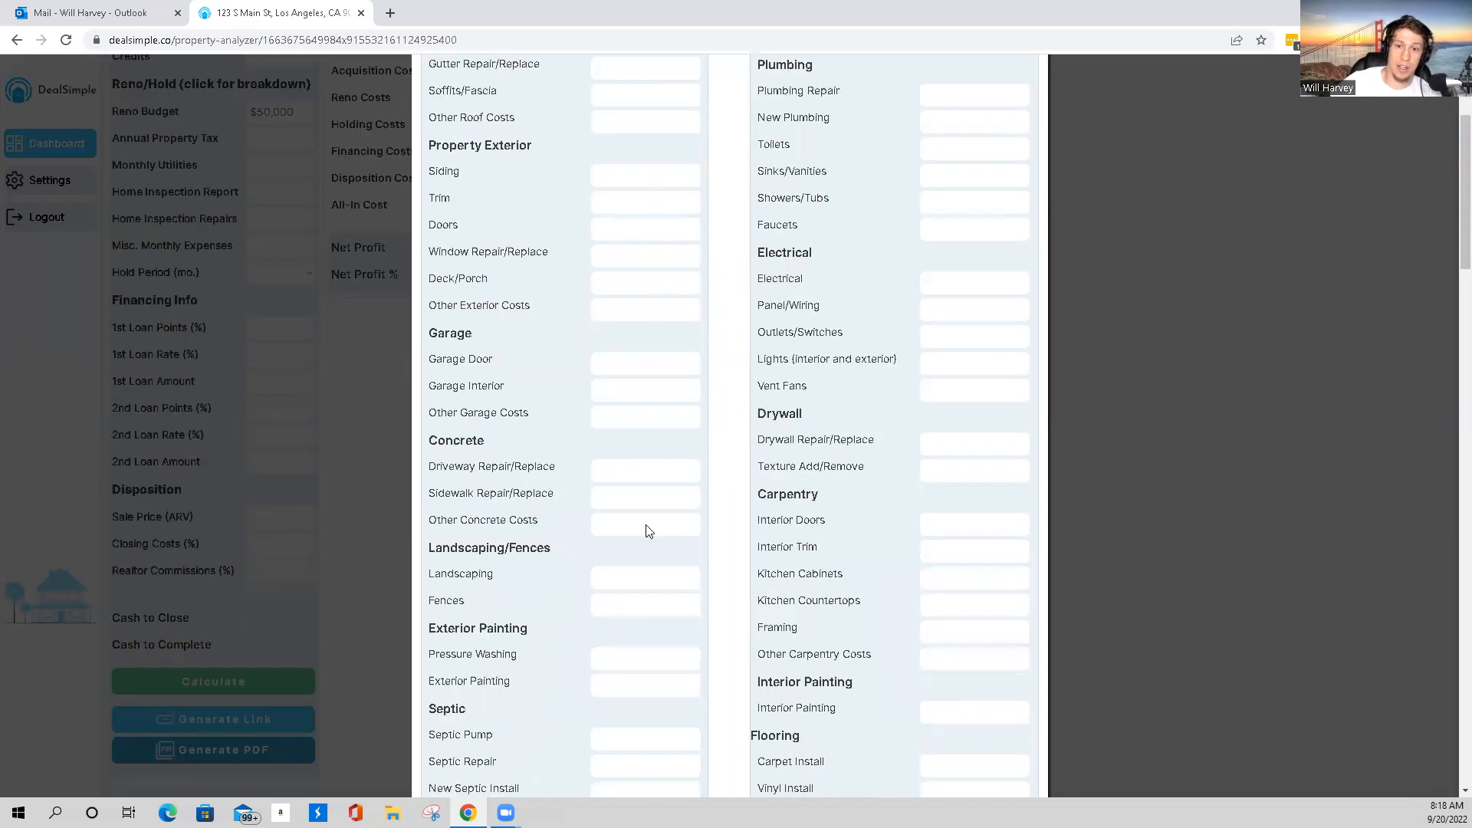
pyautogui.scroll(-12, 644, 535)
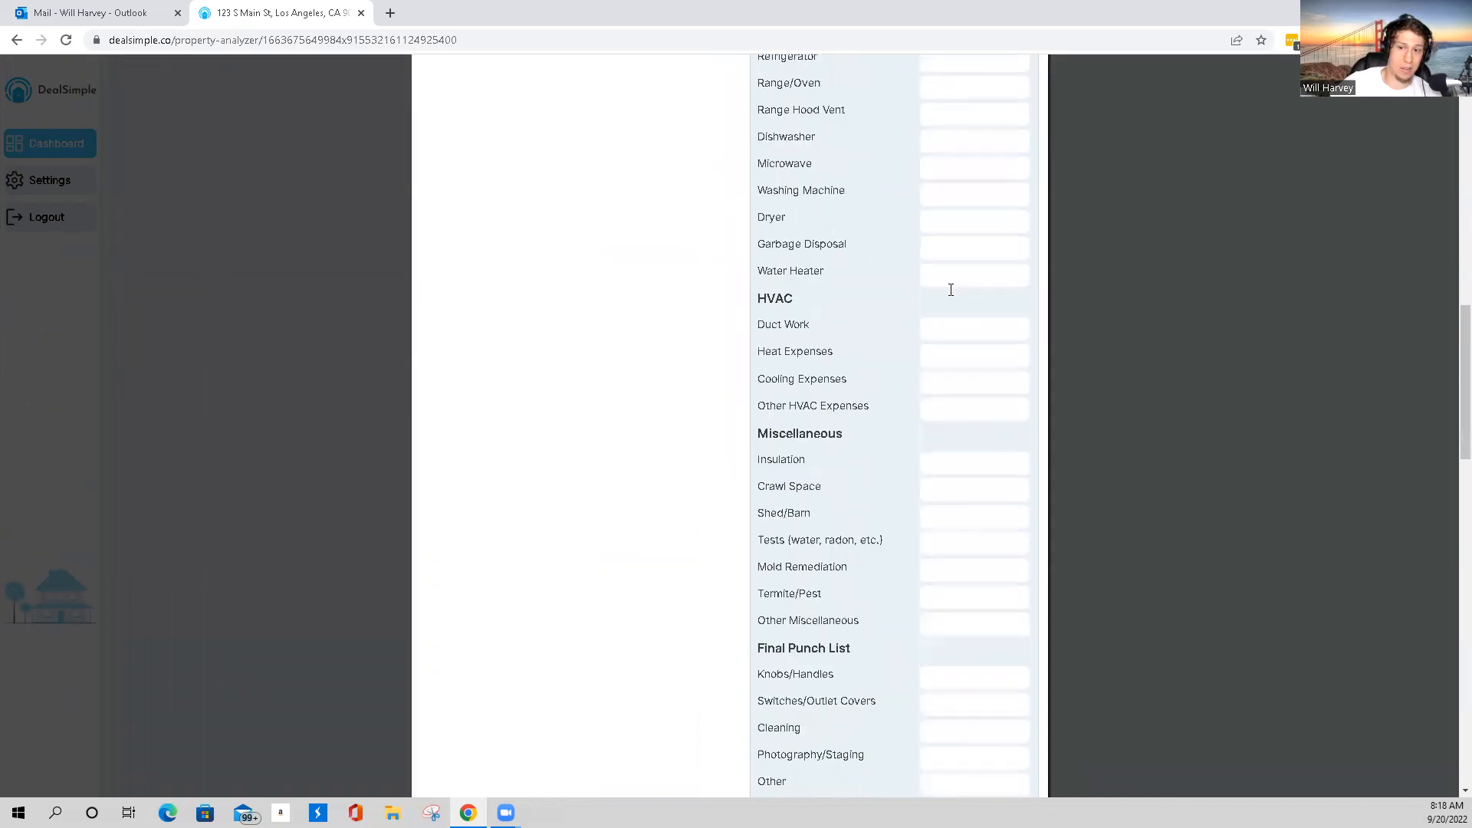
pyautogui.scroll(-3, 950, 289)
pyautogui.click(909, 450)
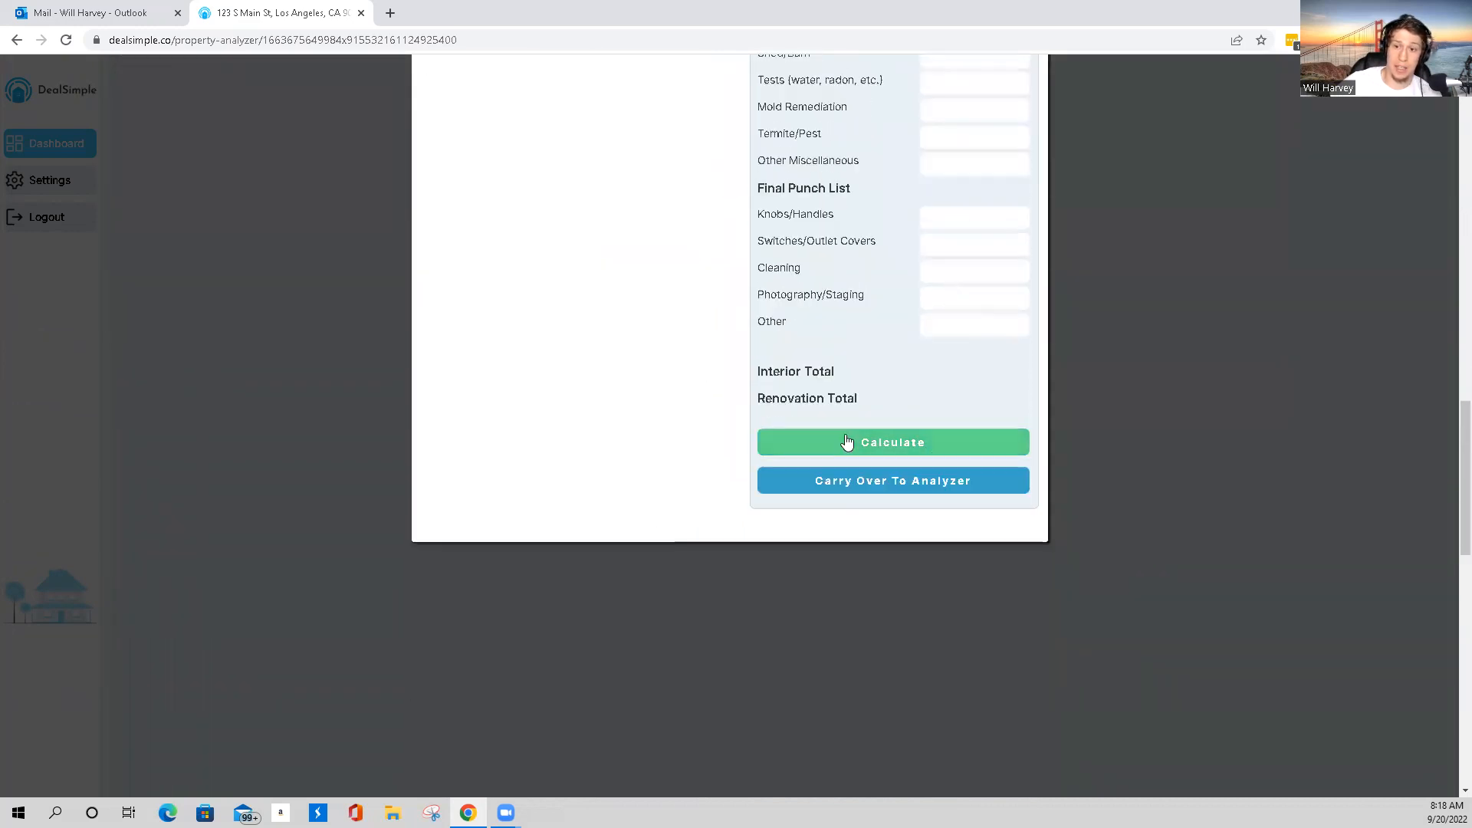
pyautogui.scroll(8, 443, 368)
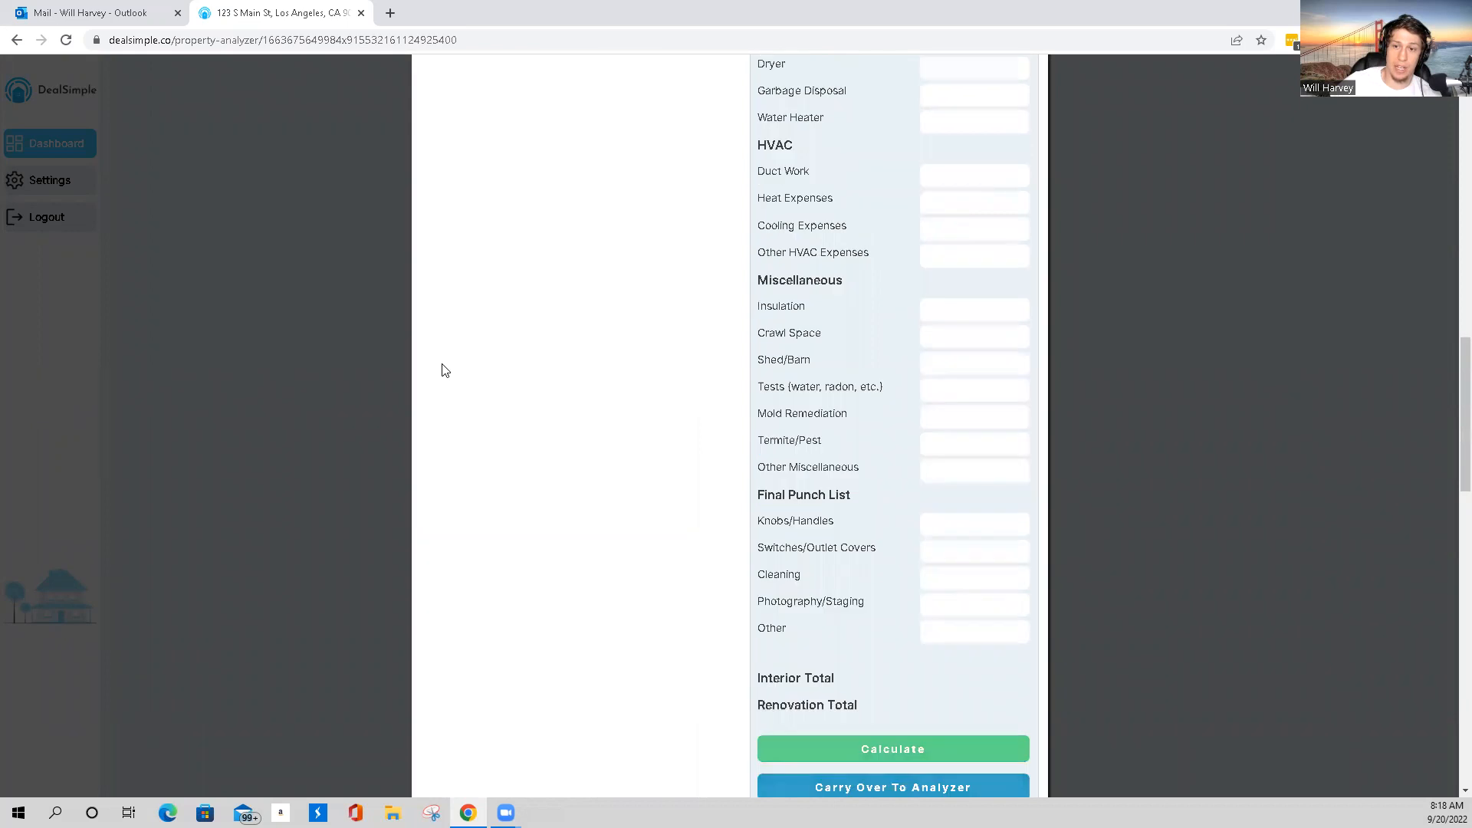
pyautogui.scroll(11, 537, 388)
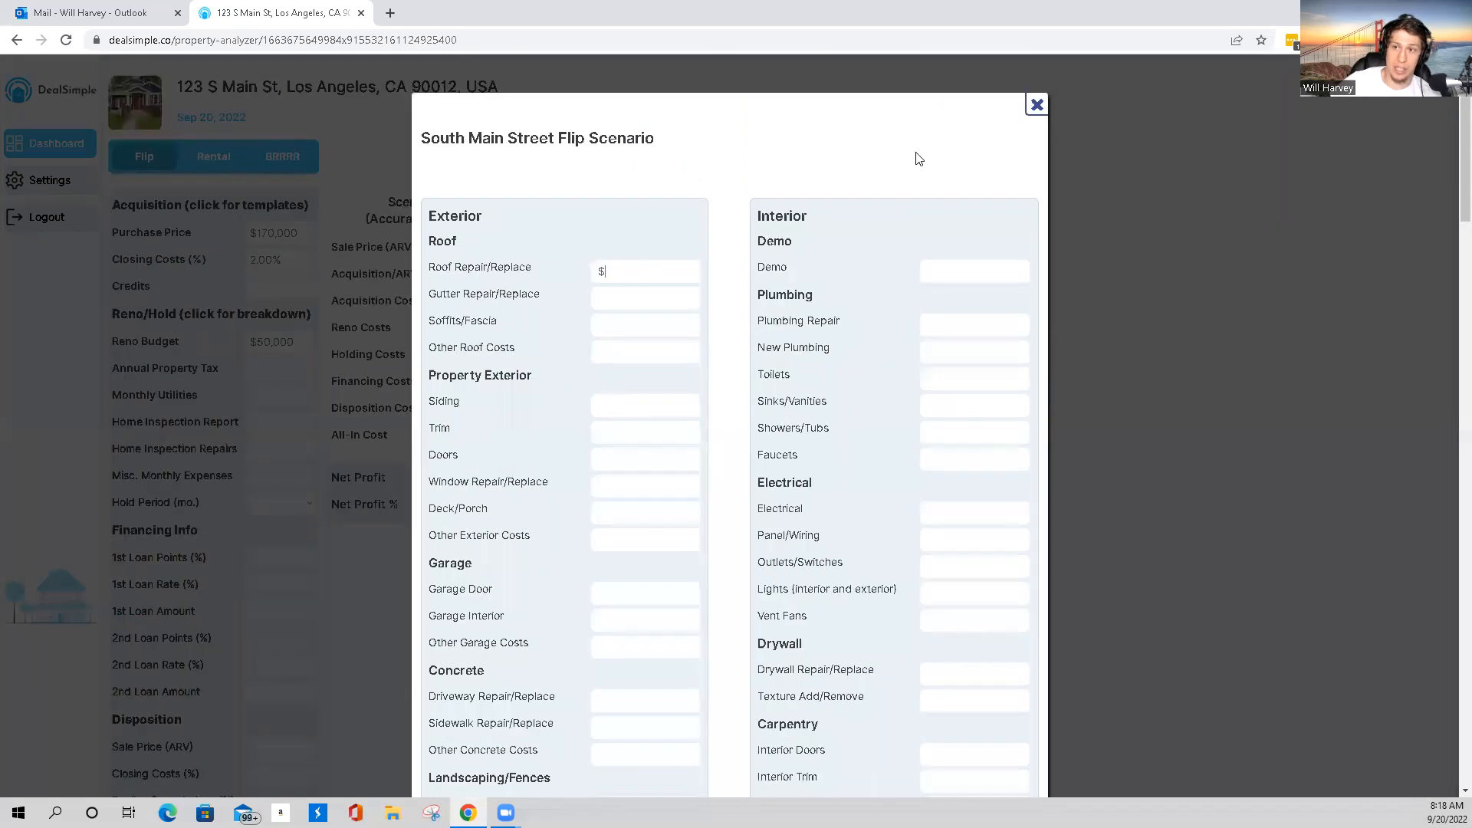
pyautogui.click(1036, 108)
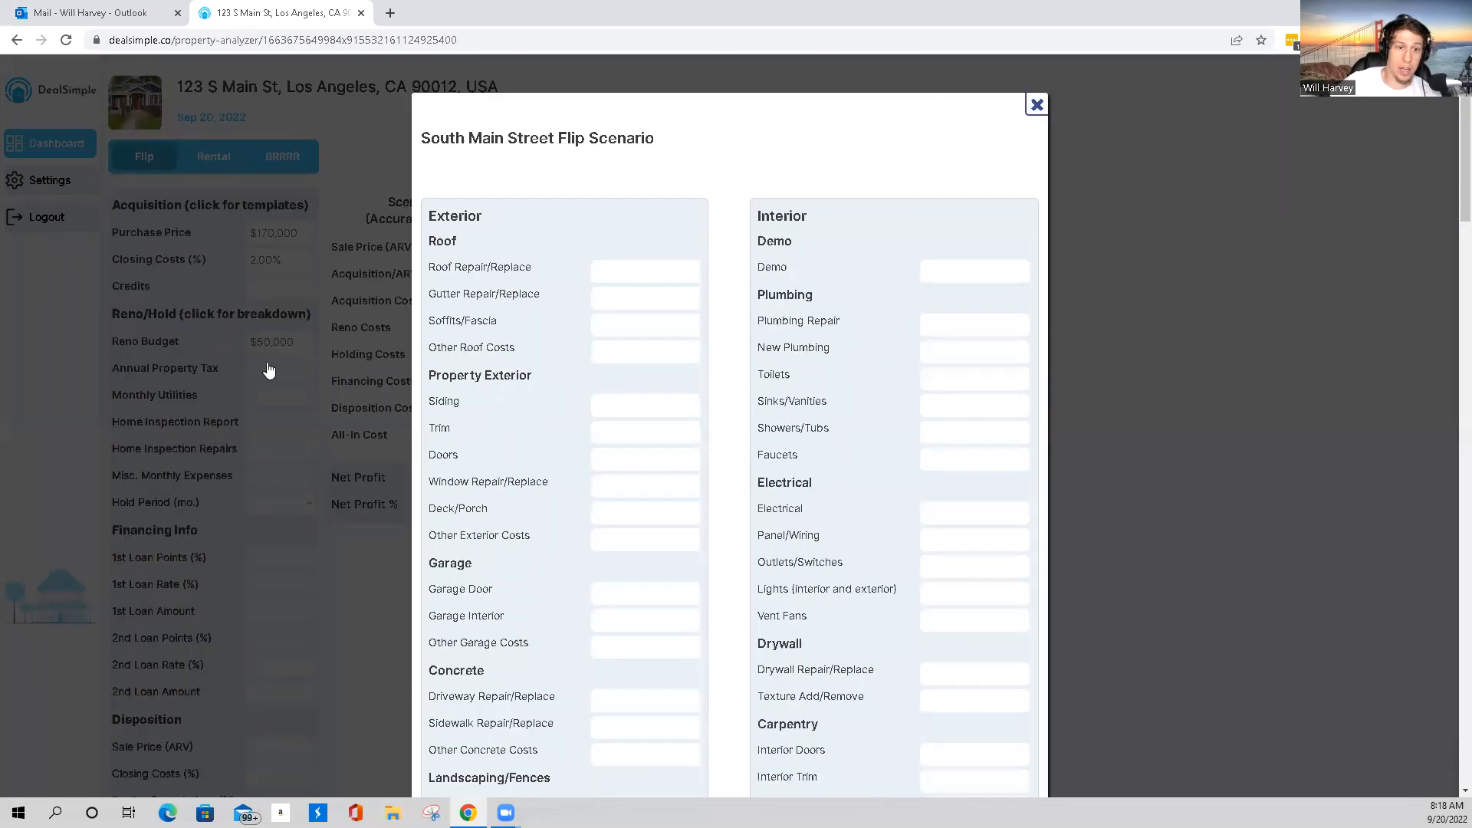
pyautogui.click(1037, 105)
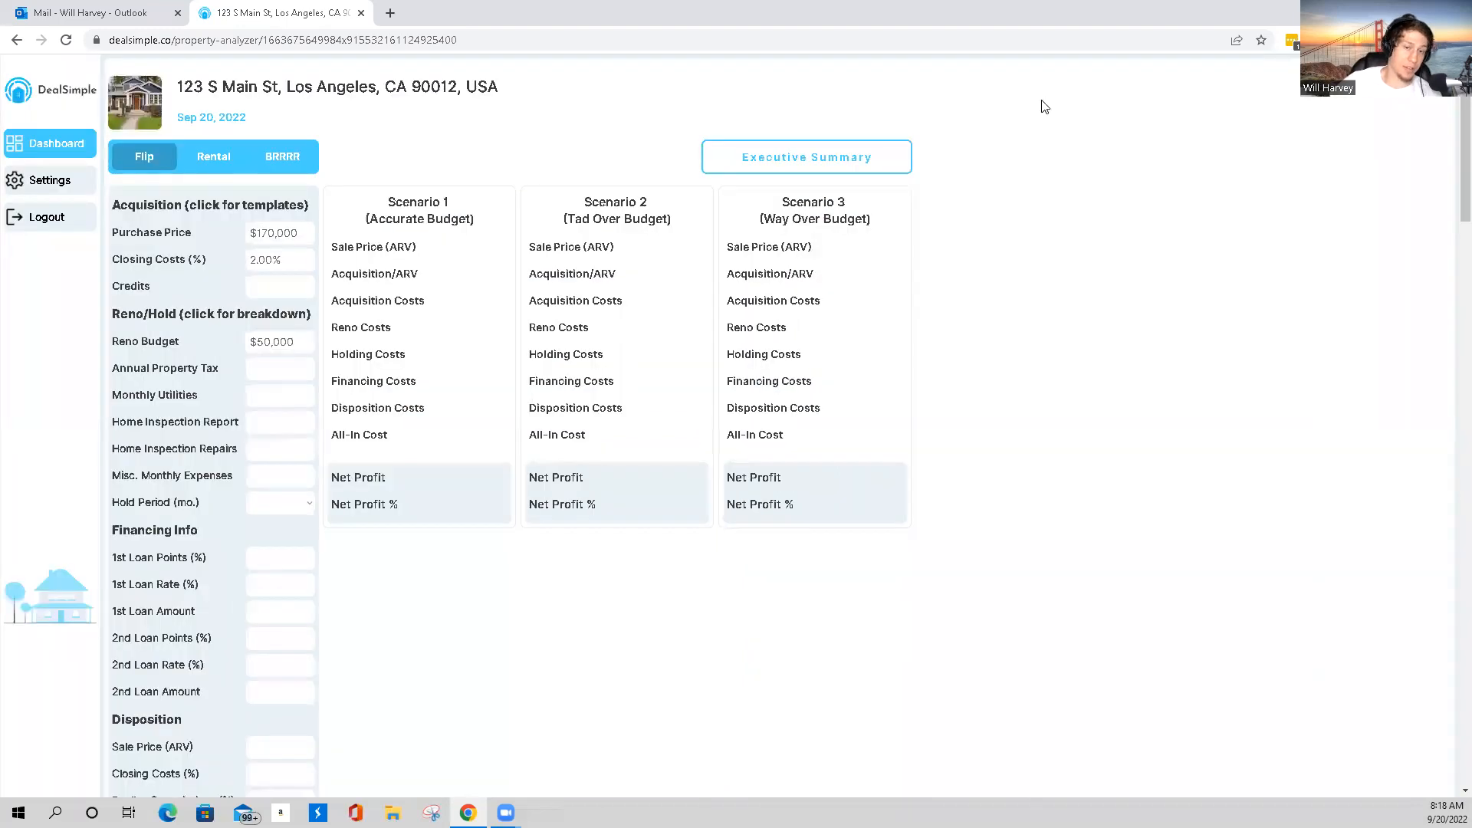
# - Set the annual property tax in the holding costs to $3,000
pyautogui.click(280, 368)
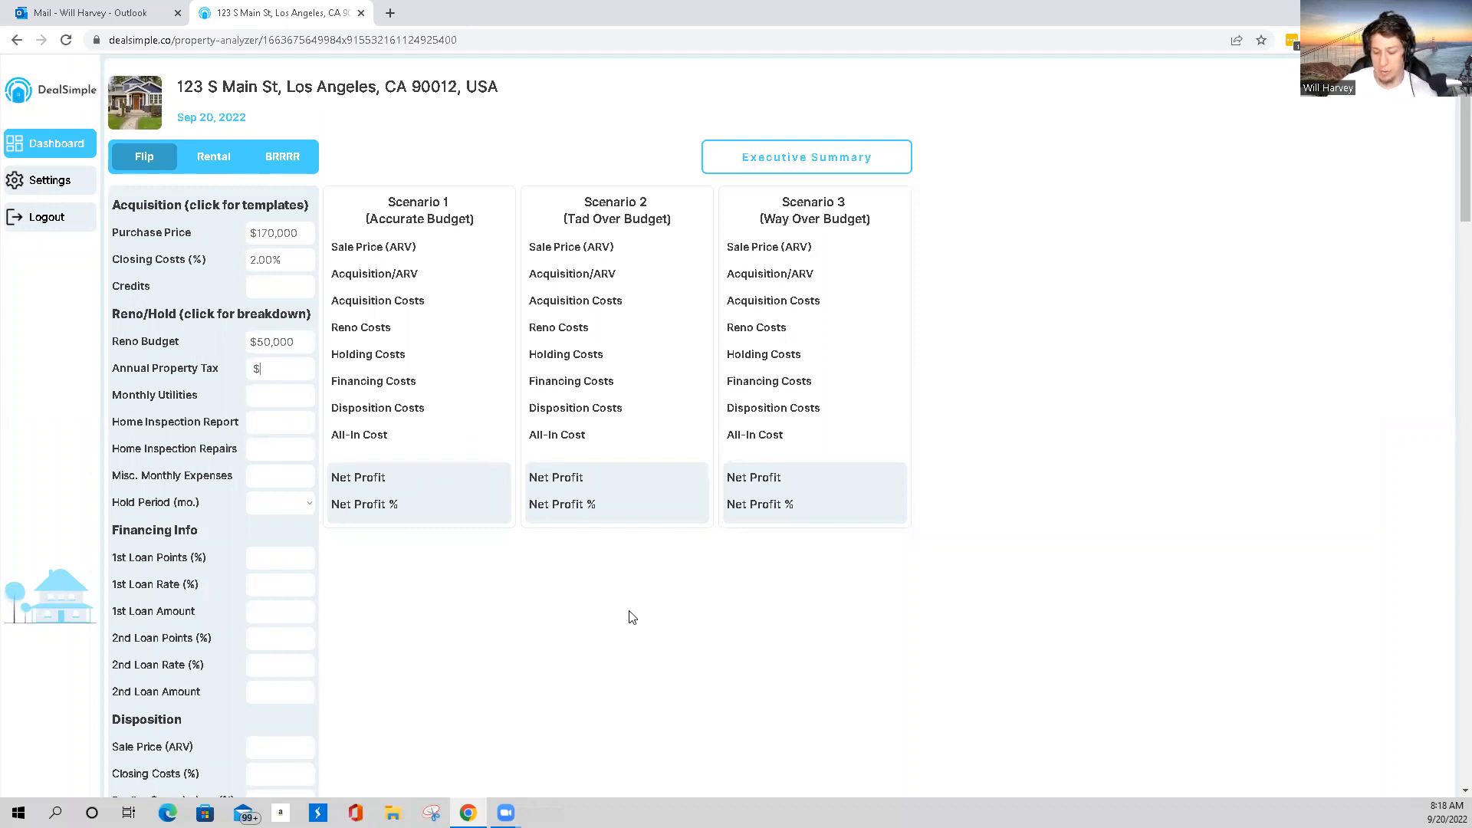
pyautogui.write('3000')
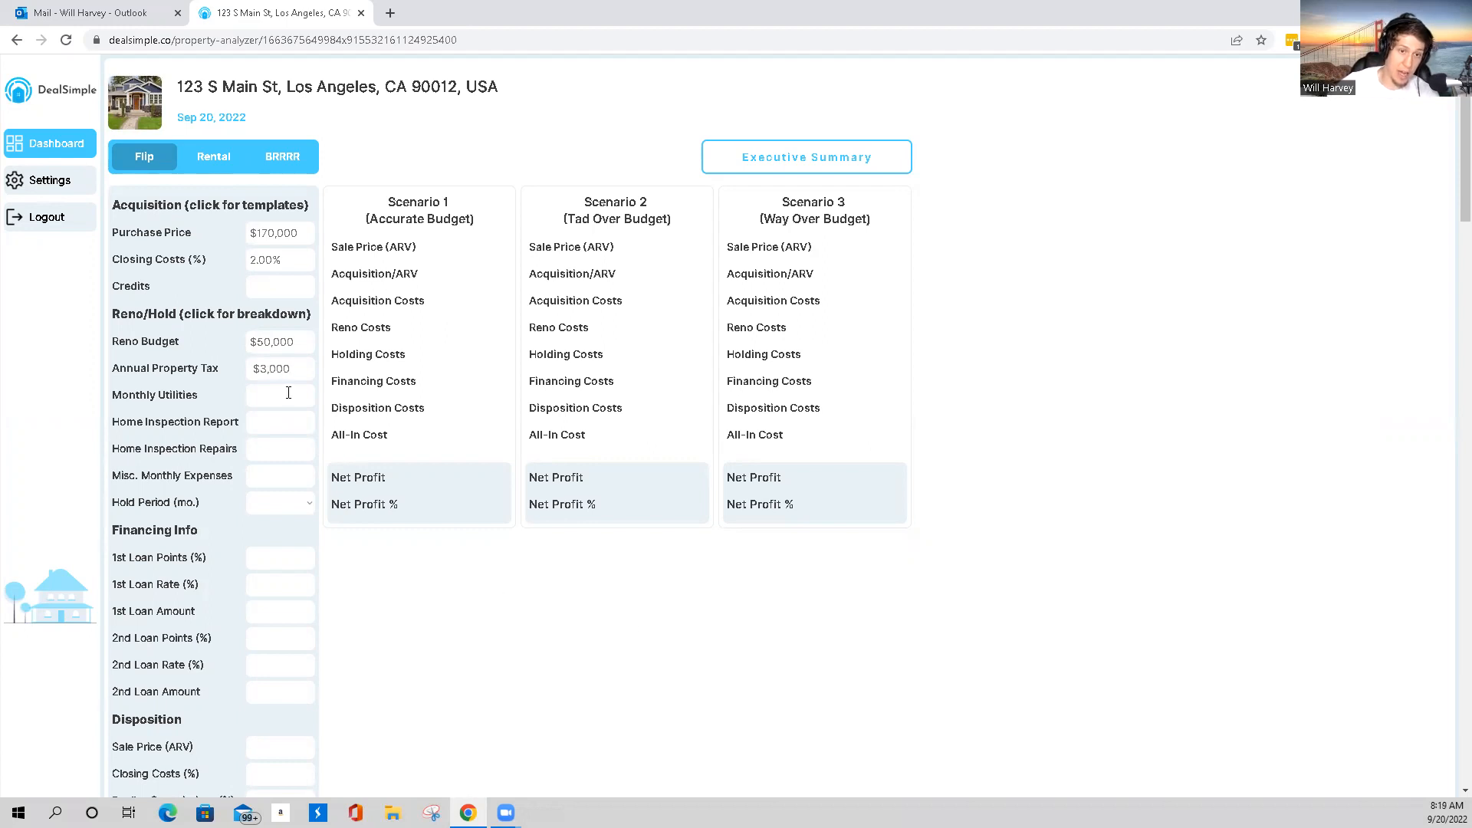
pyautogui.moveTo(290, 374); pyautogui.dragTo(253, 373)
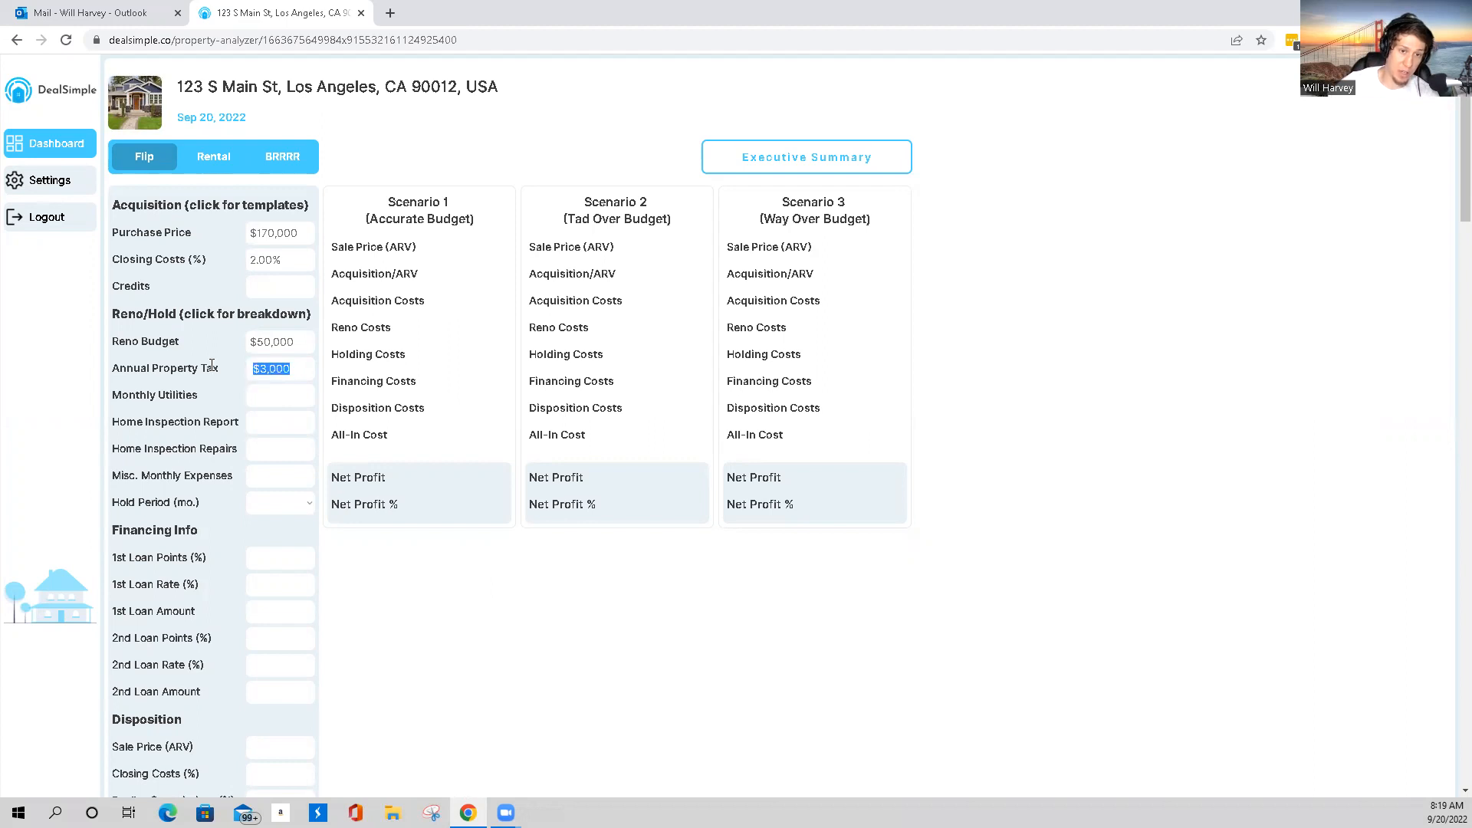
pyautogui.click(217, 368)
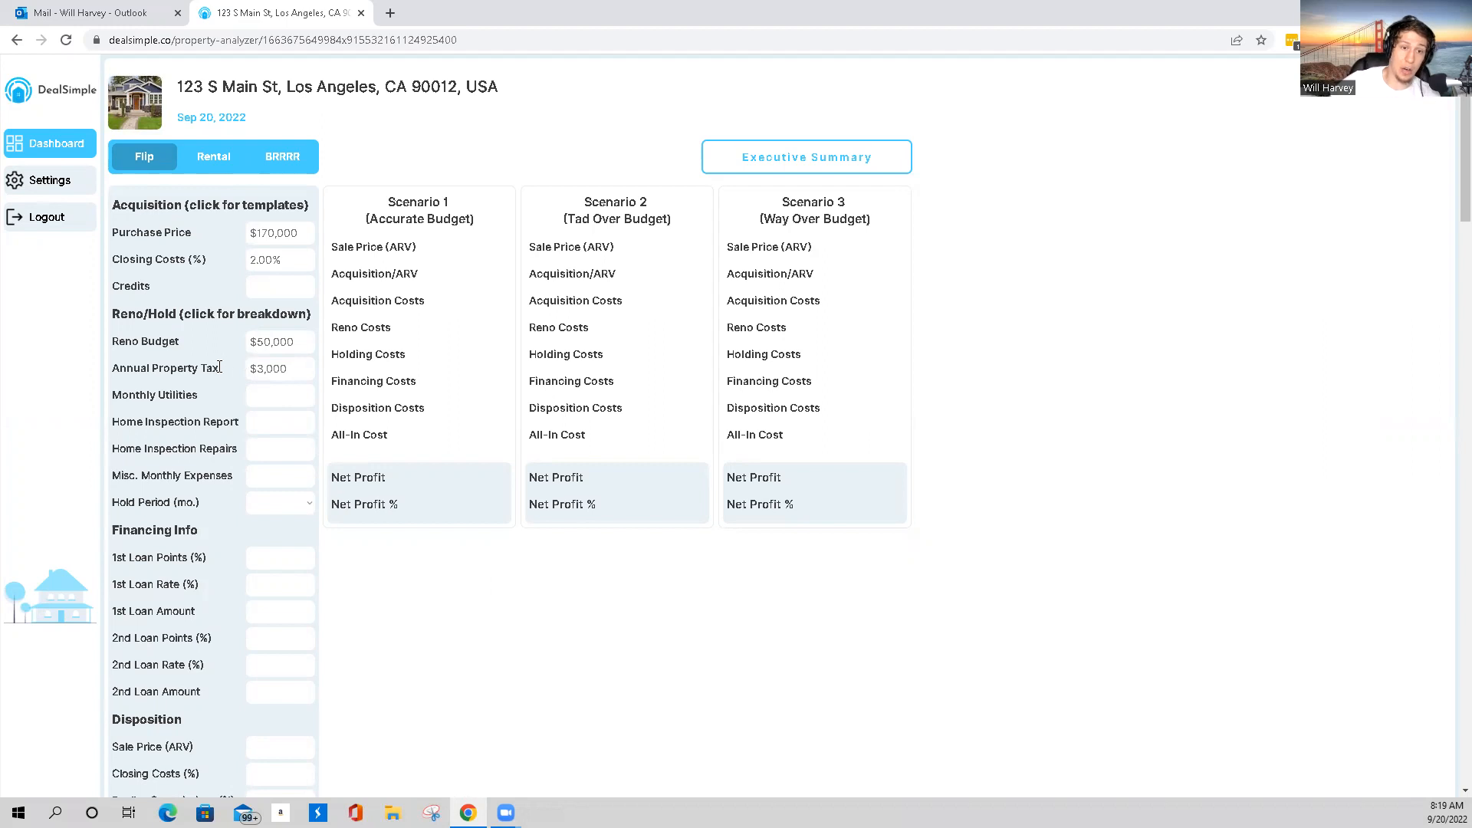
pyautogui.moveTo(218, 368)
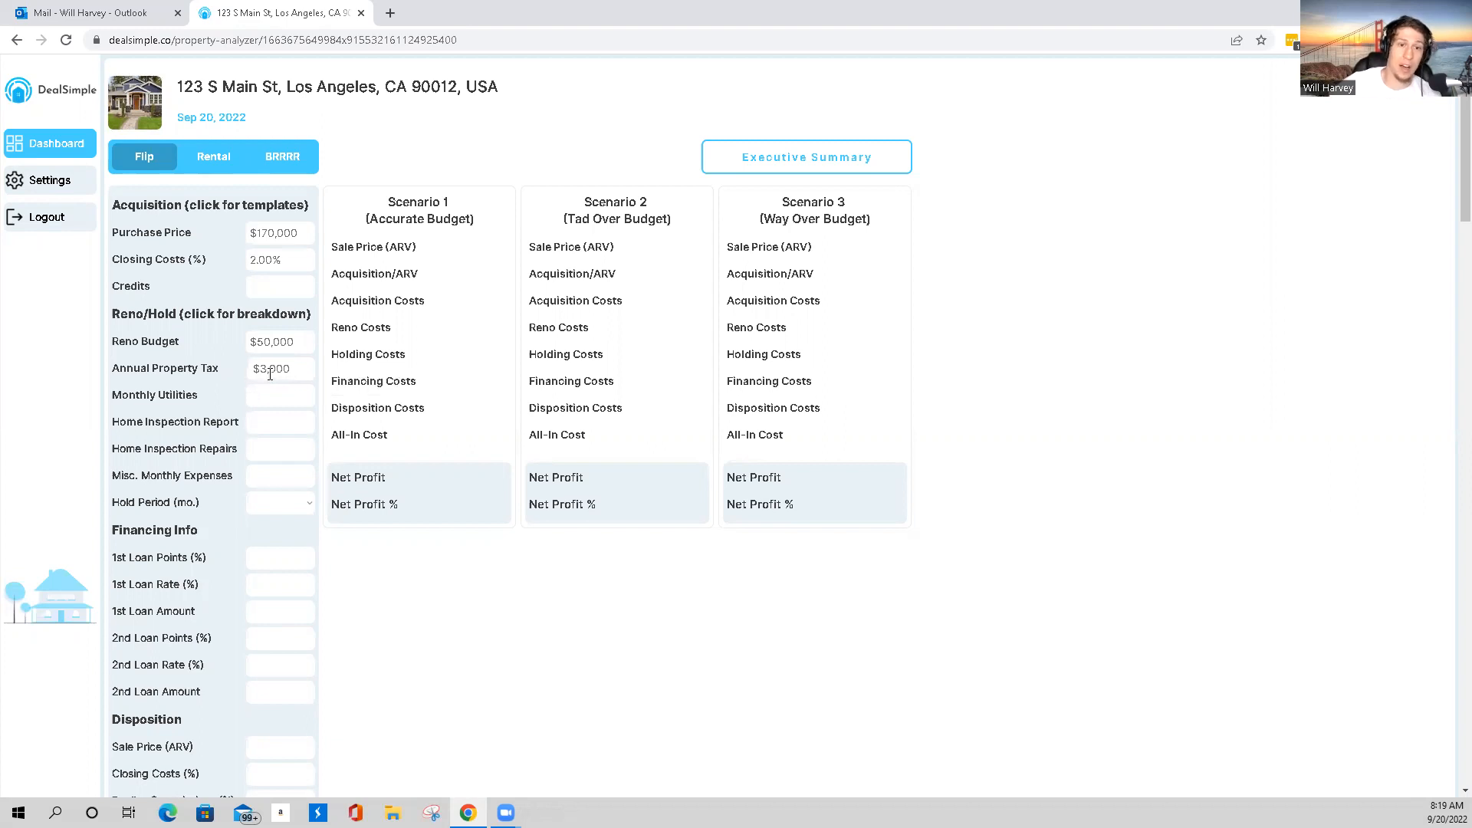
# - Set the monthly utilities in the holding costs to $250
pyautogui.click(277, 397)
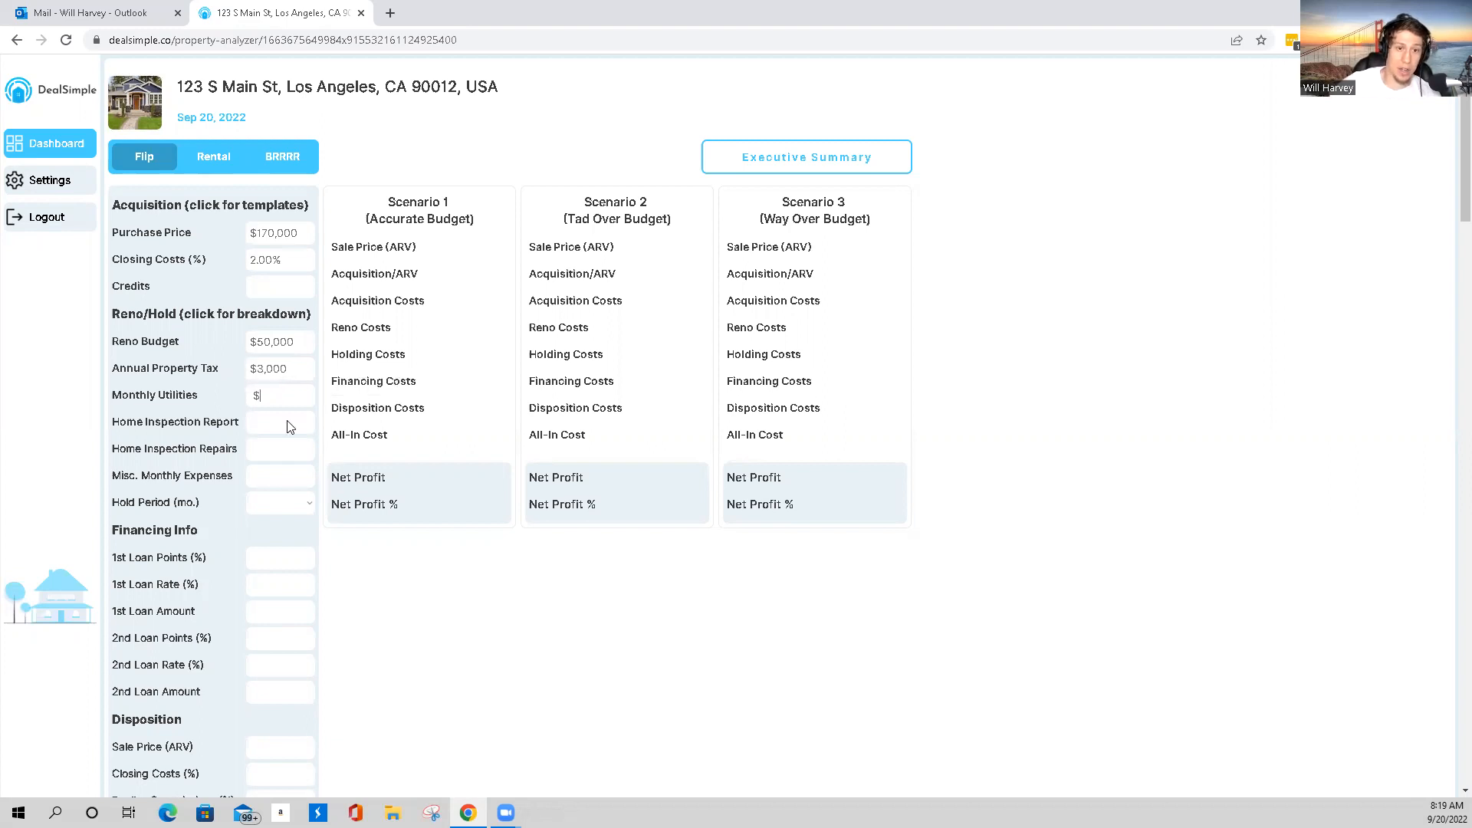
pyautogui.moveTo(233, 421)
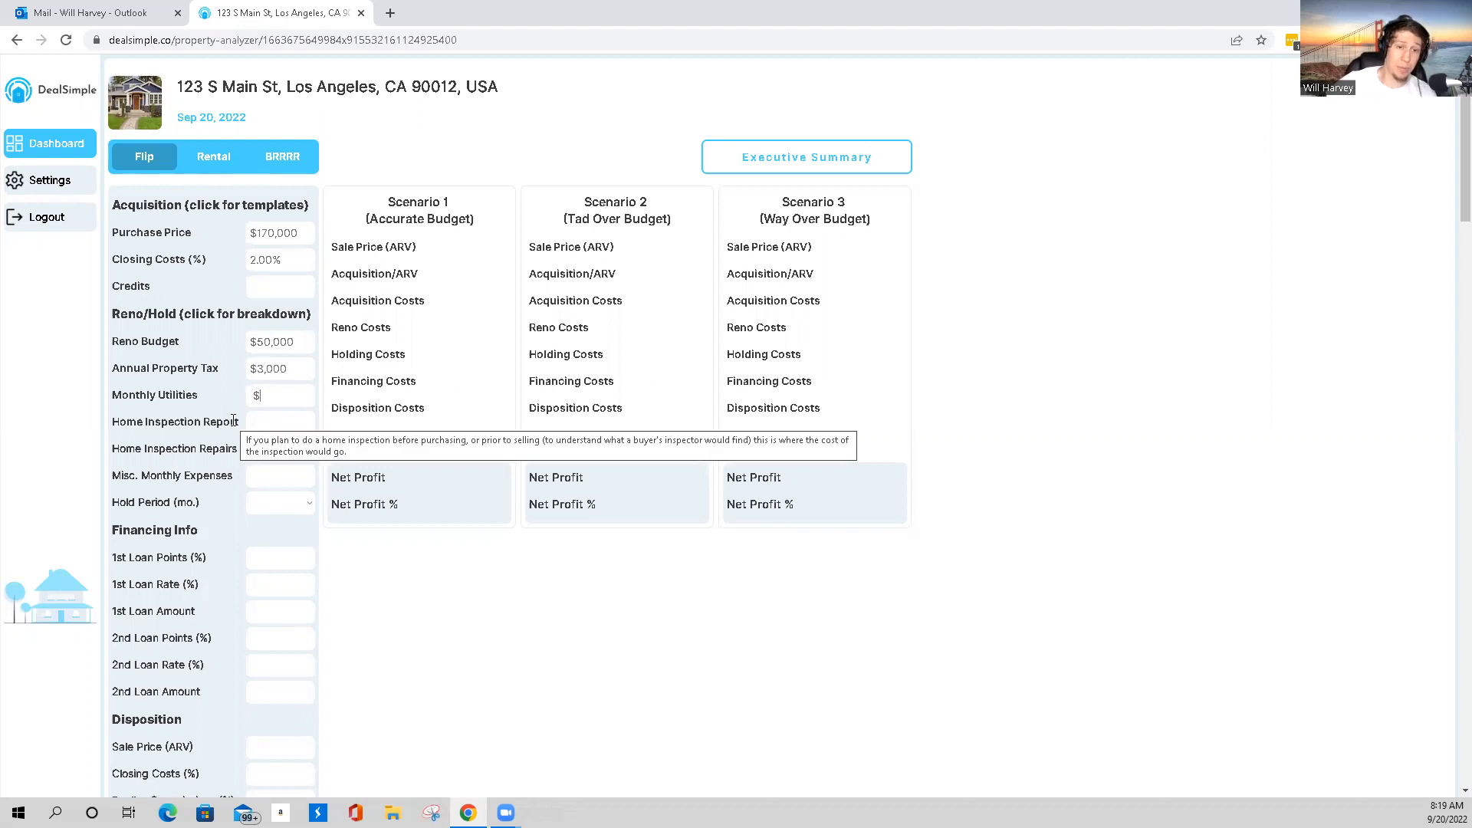
pyautogui.click(270, 394)
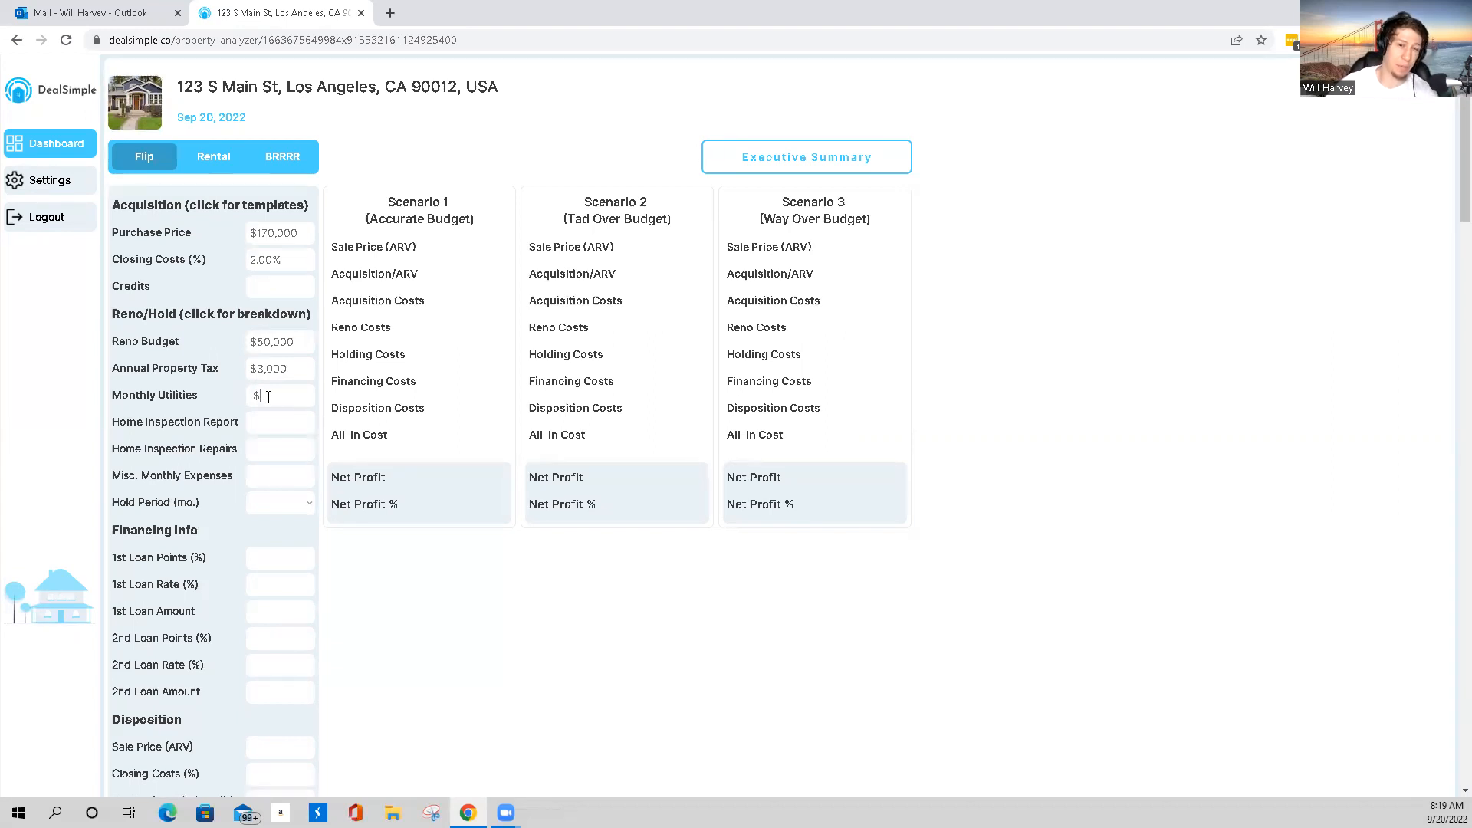
pyautogui.write('200')
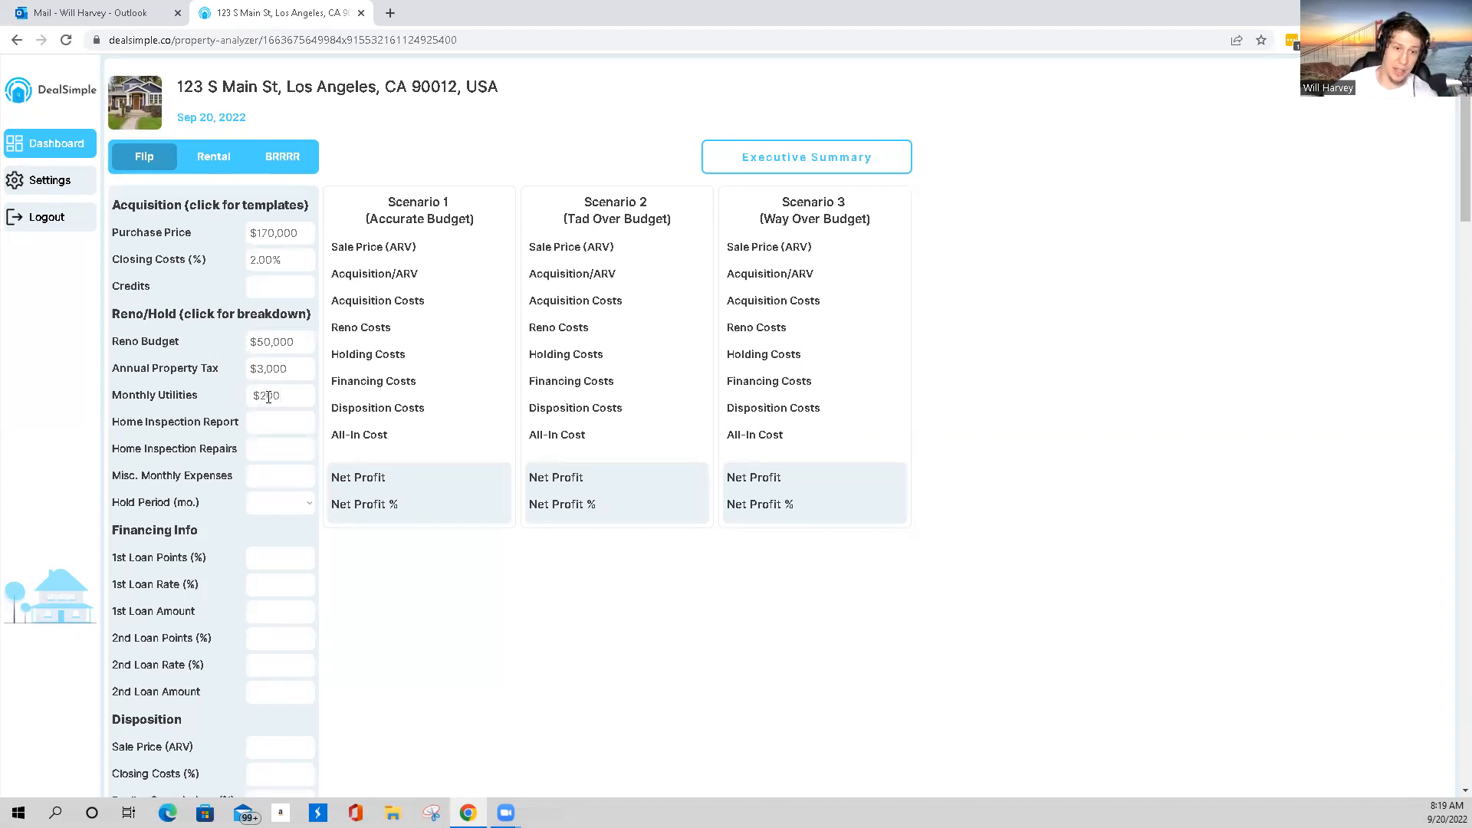
pyautogui.moveTo(281, 397); pyautogui.dragTo(269, 401)
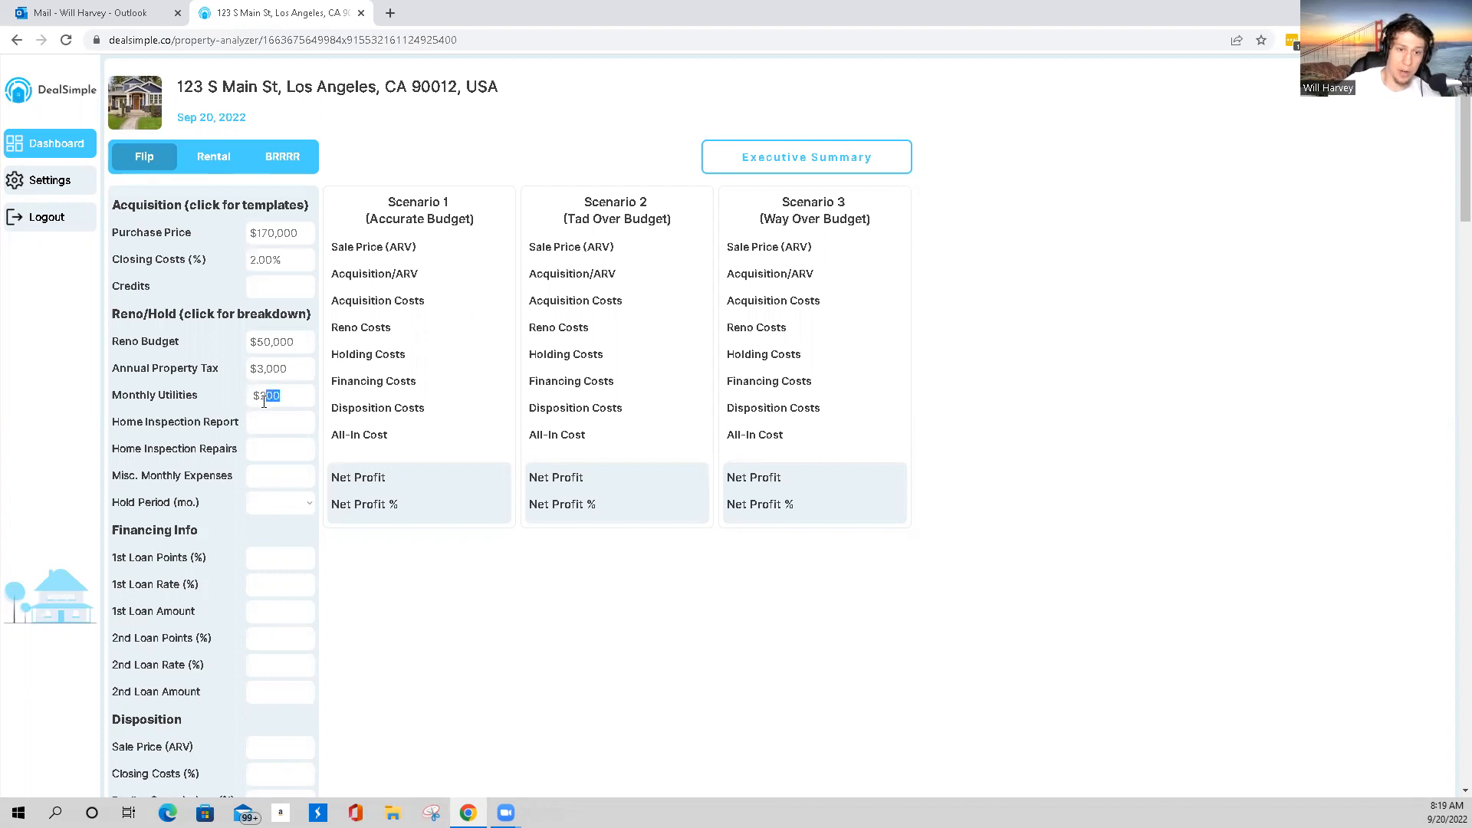
pyautogui.write('50')
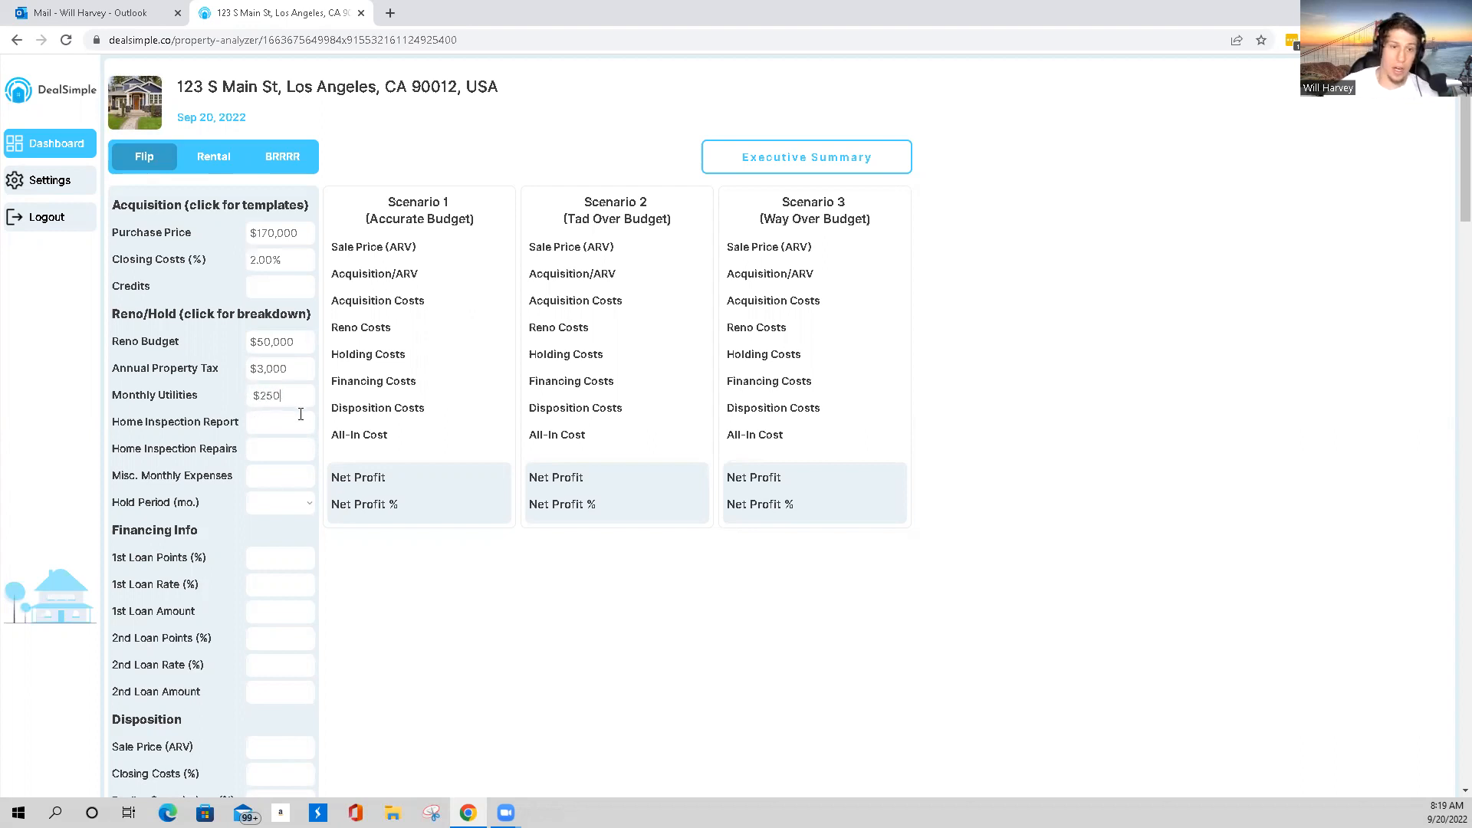
pyautogui.click(228, 405)
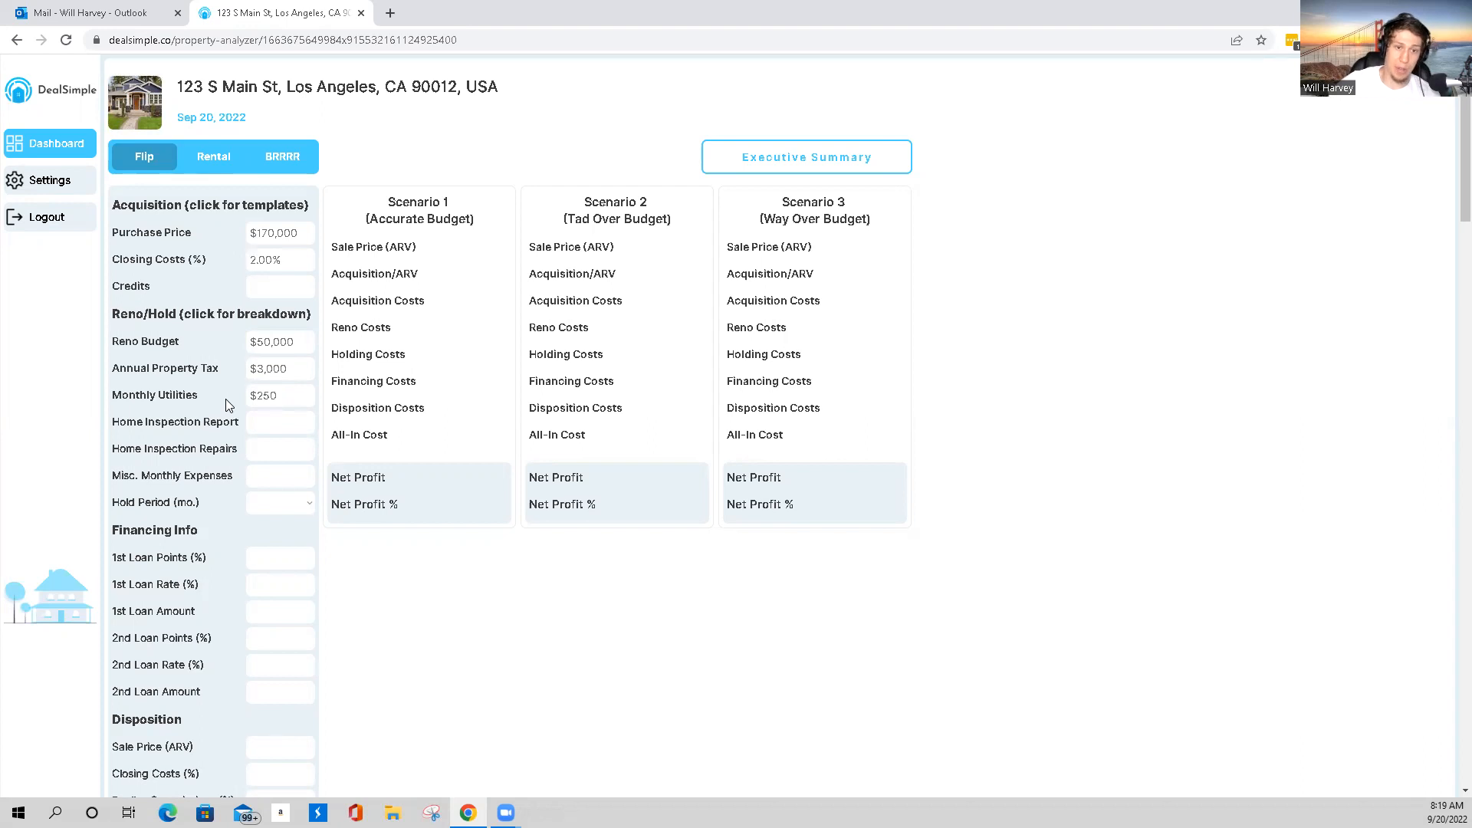
pyautogui.click(267, 396)
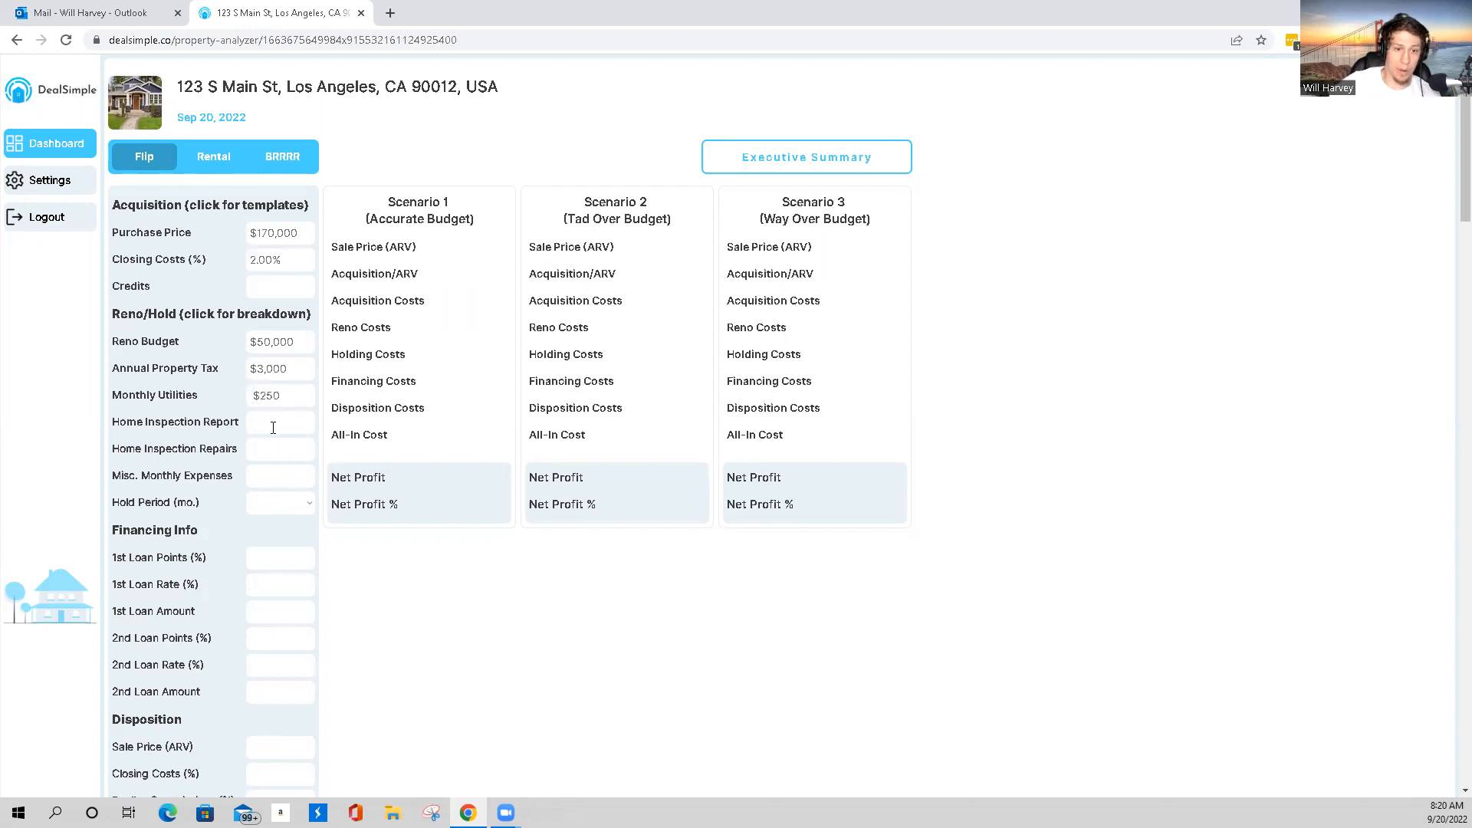
# - Set the home inspection report cost to $500 and the home inspection repairs to $1,000
pyautogui.click(270, 425)
pyautogui.moveTo(214, 422)
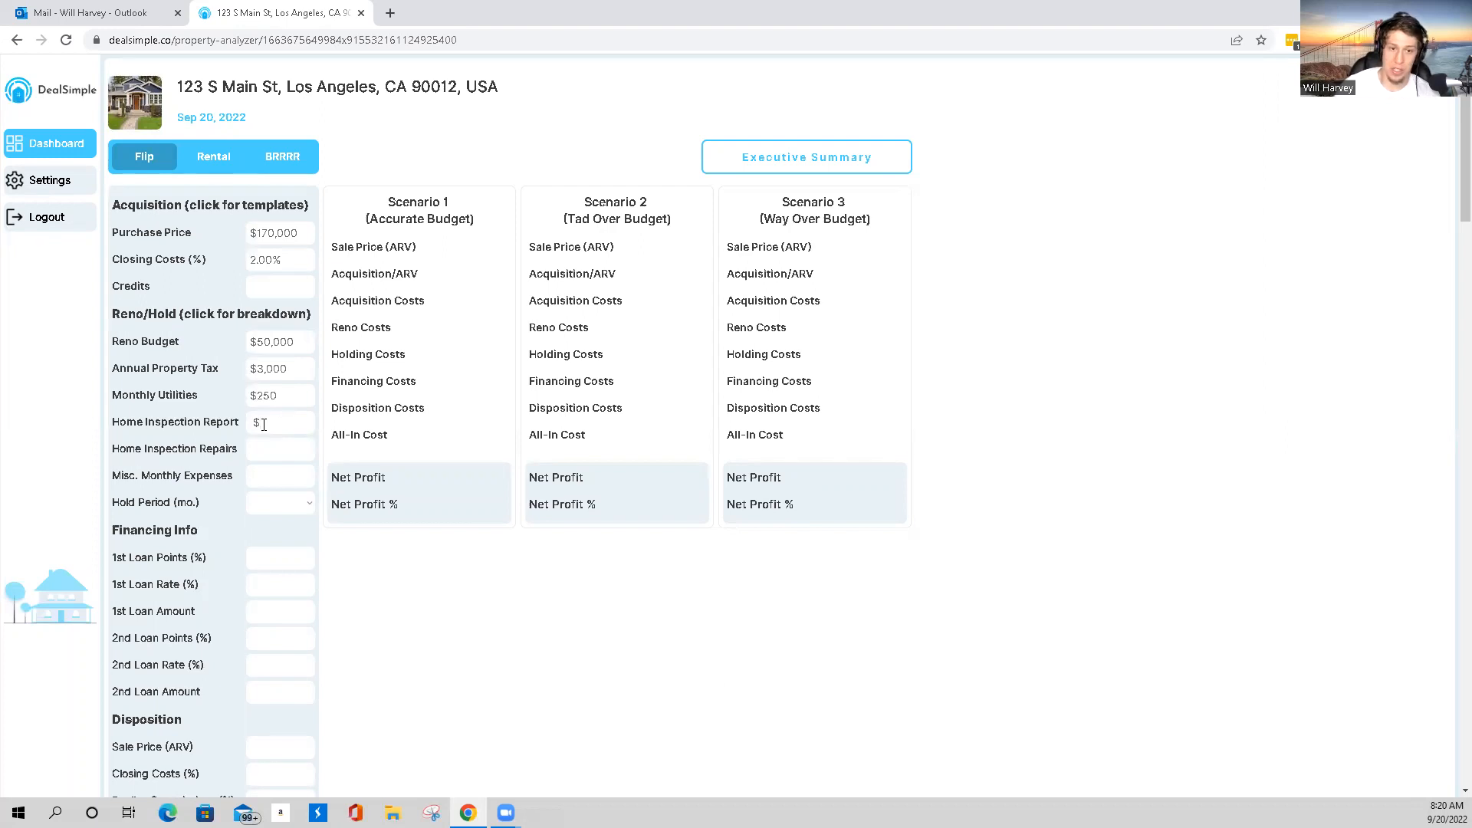
pyautogui.write('500')
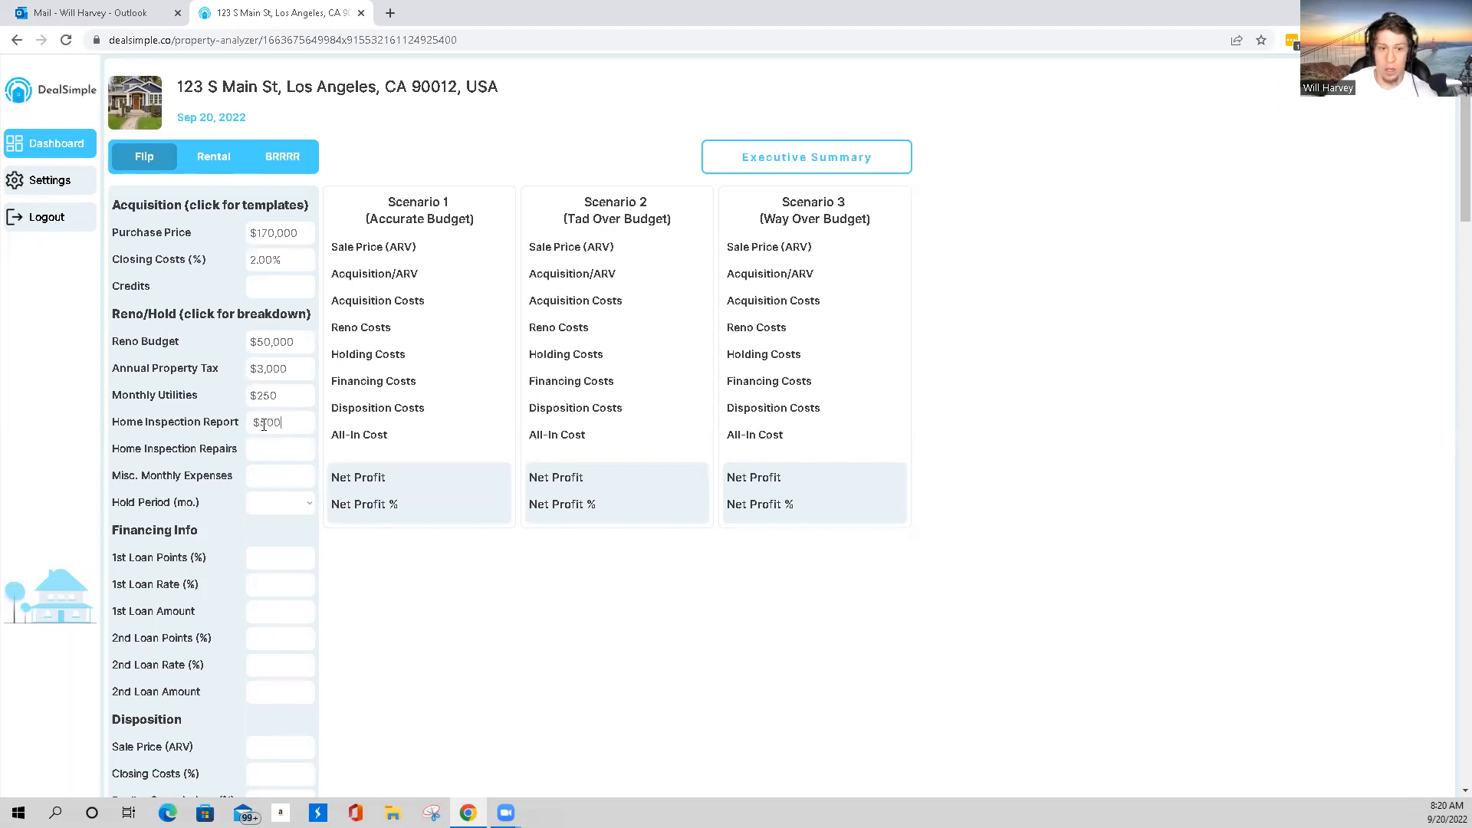
pyautogui.click(273, 453)
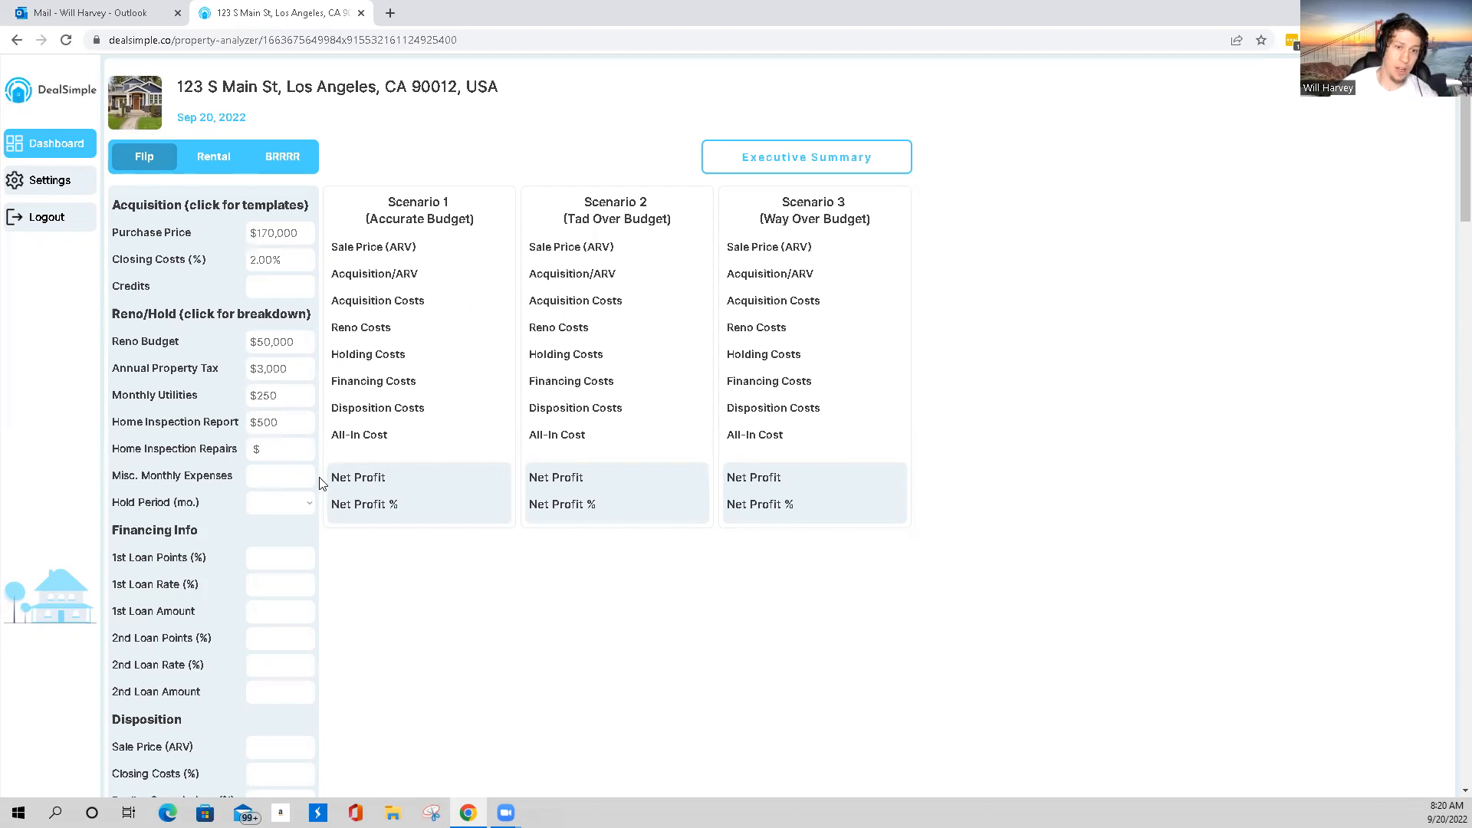
pyautogui.write('1,000')
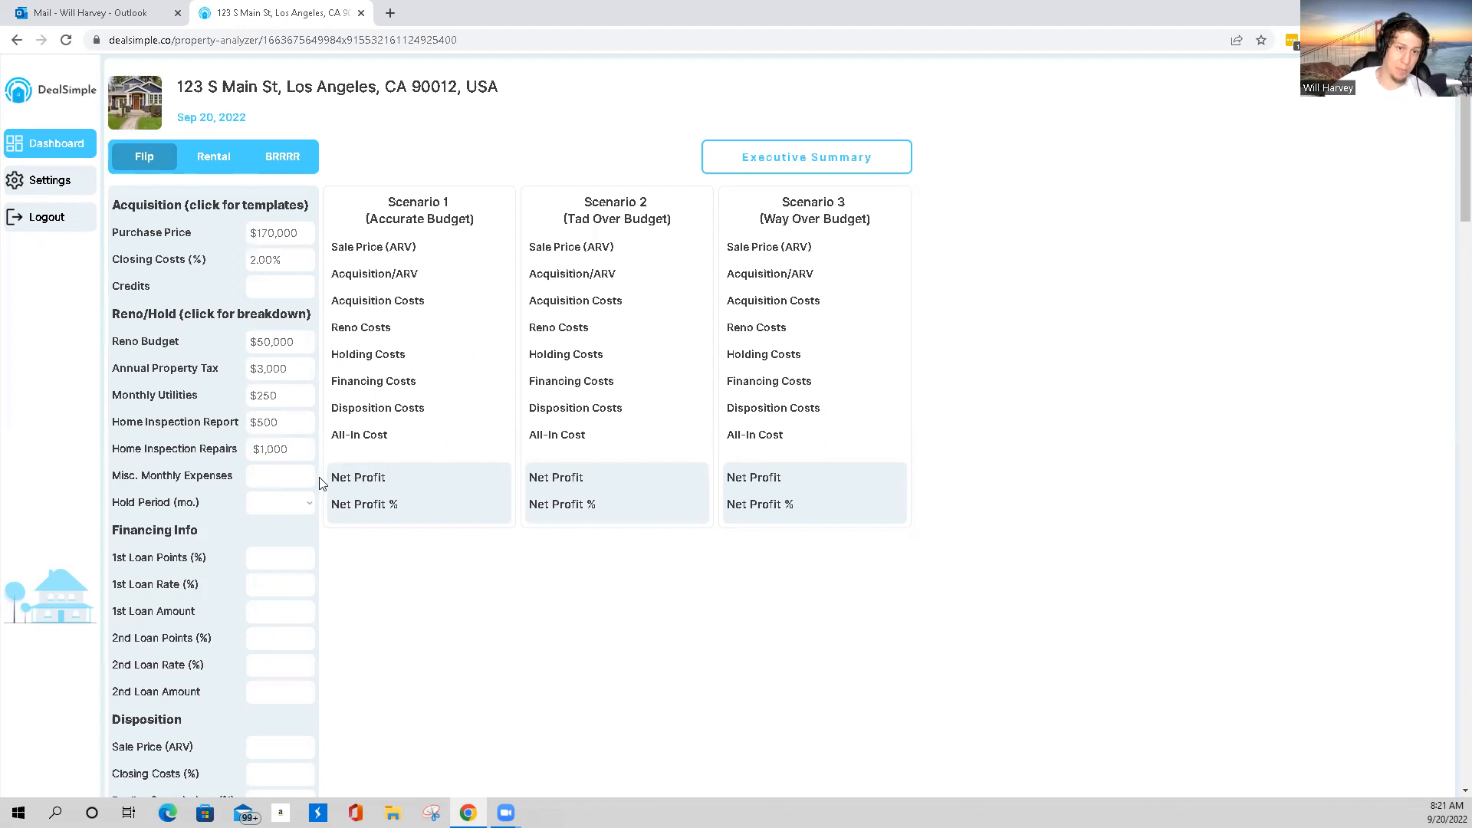
# - Leave the miscellaneous monthly expenses empty and set the hold period to 4 months
pyautogui.click(264, 477)
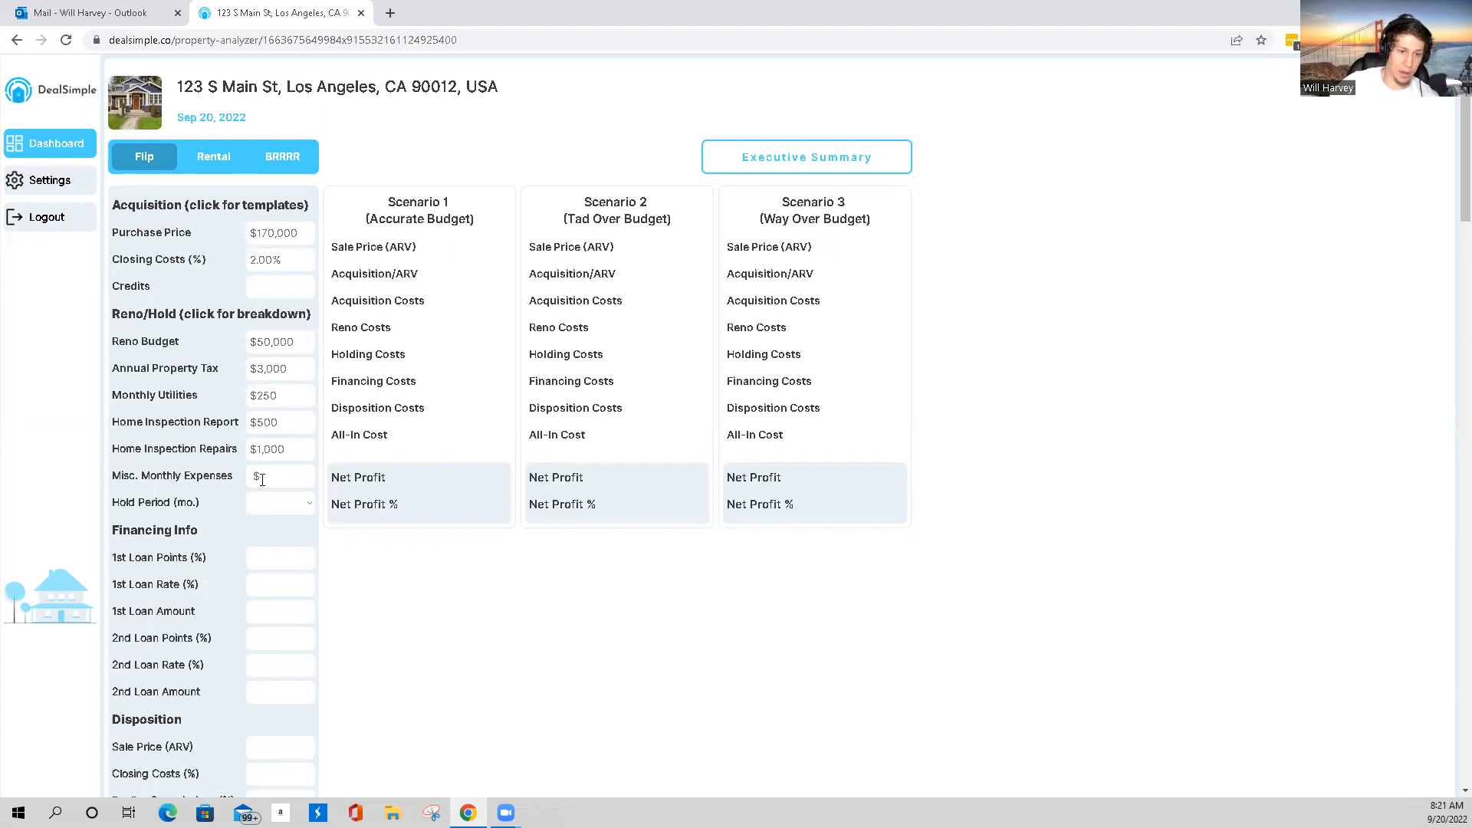
pyautogui.click(298, 513)
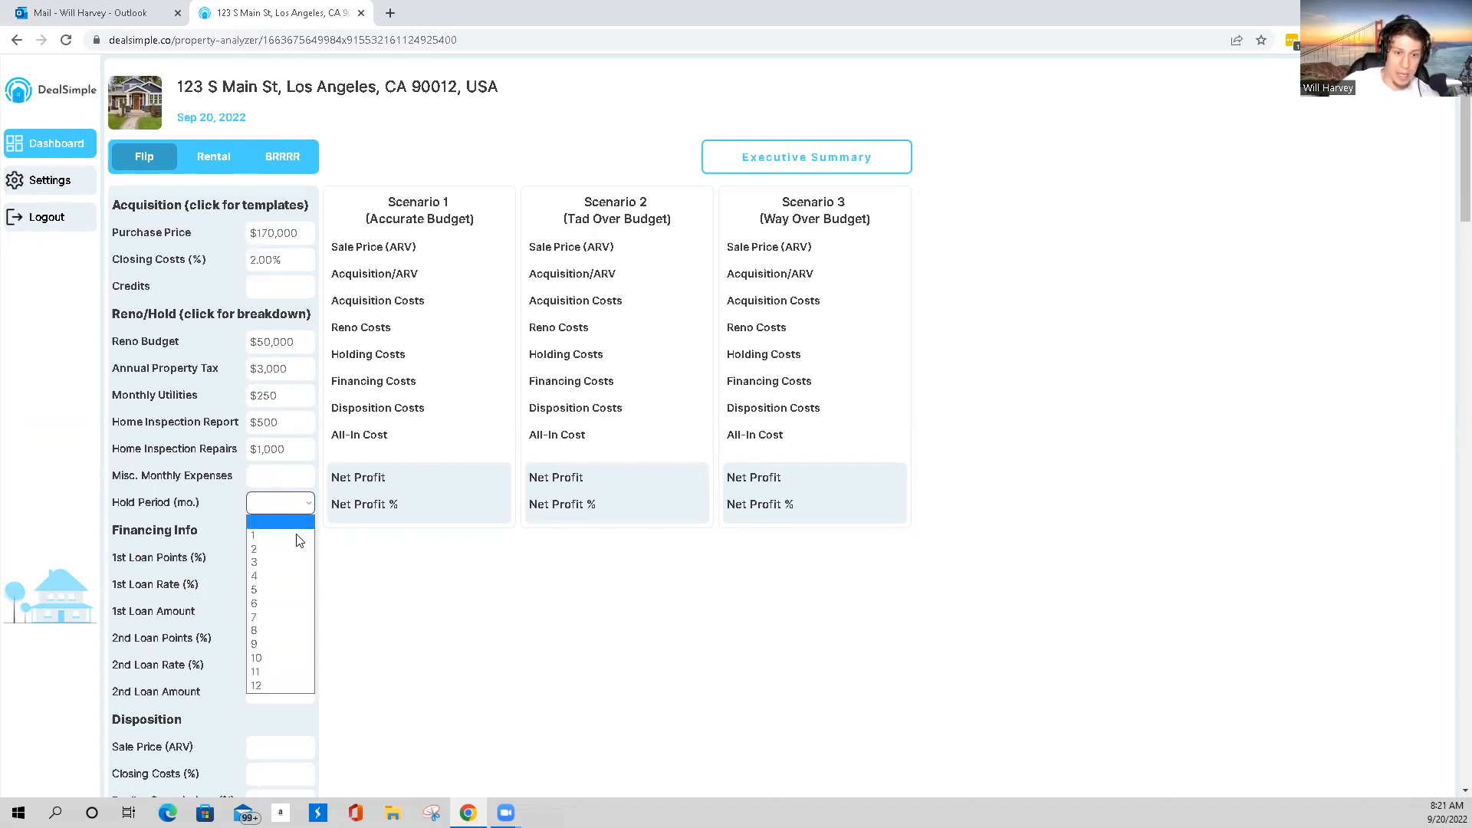
pyautogui.click(292, 582)
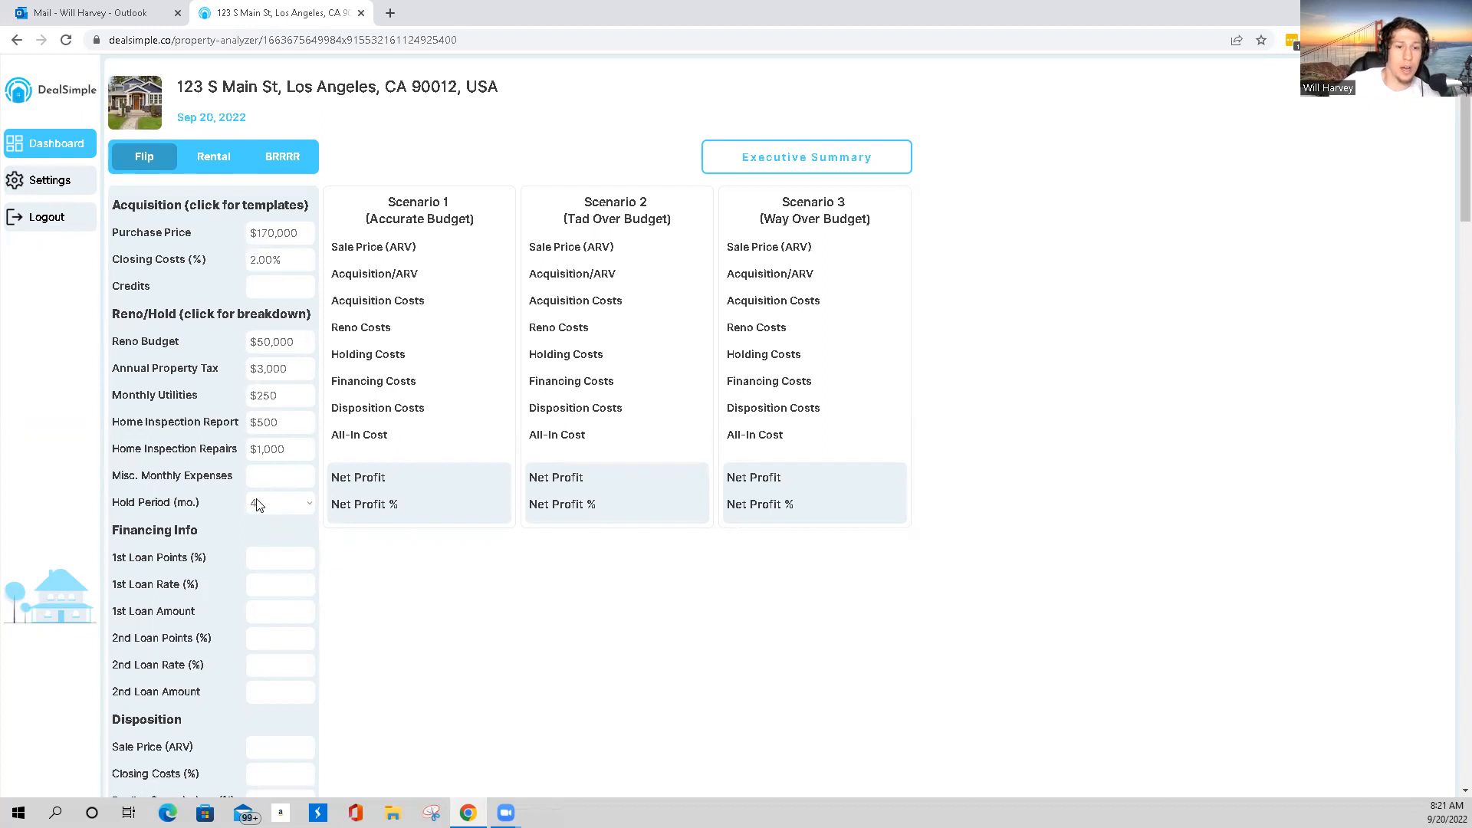
# - Set the first loan's points to 3% and its interest rate to 12% in the financing info
pyautogui.scroll(-2, 284, 549)
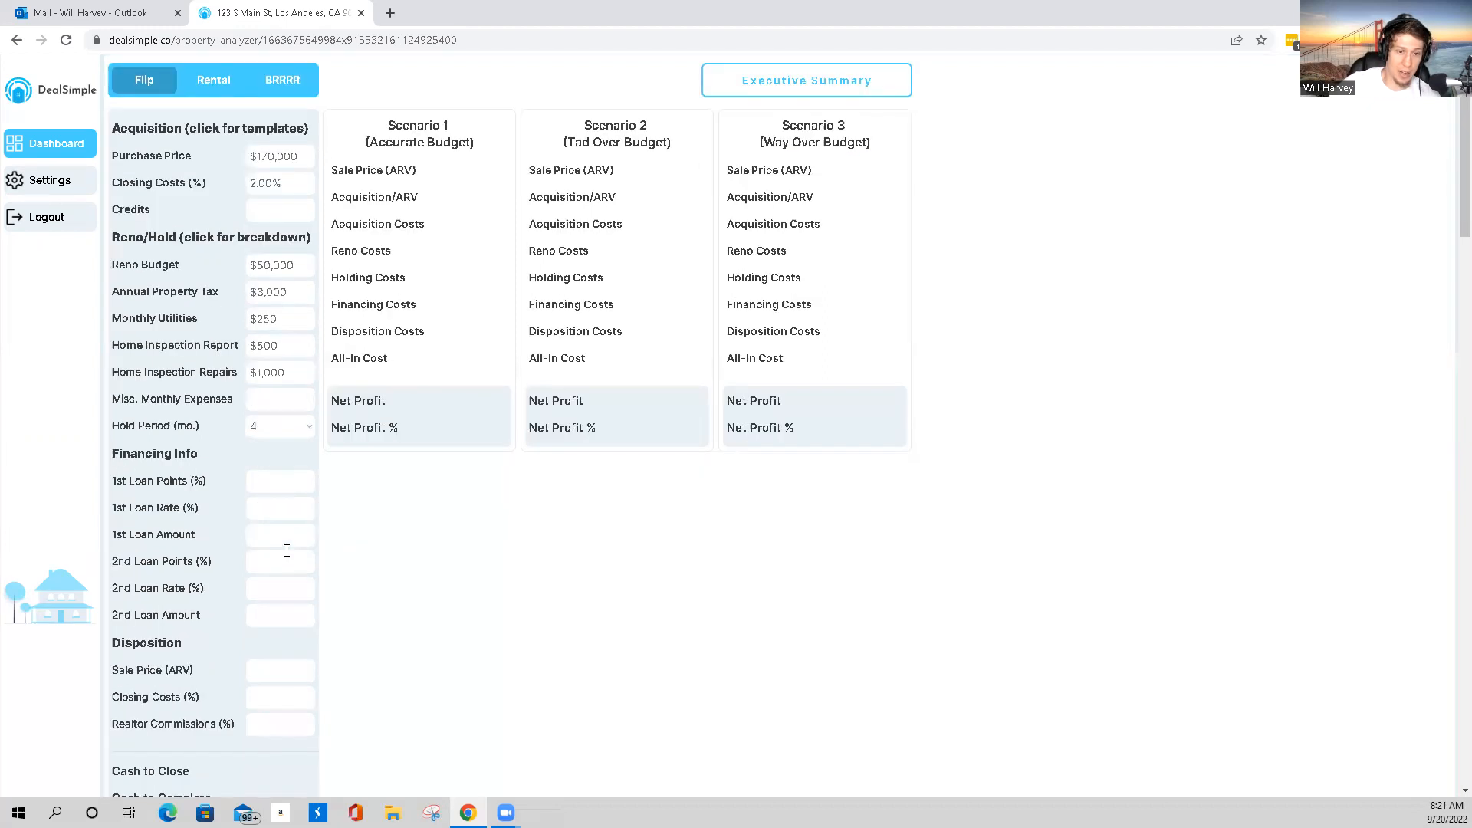
pyautogui.click(267, 403)
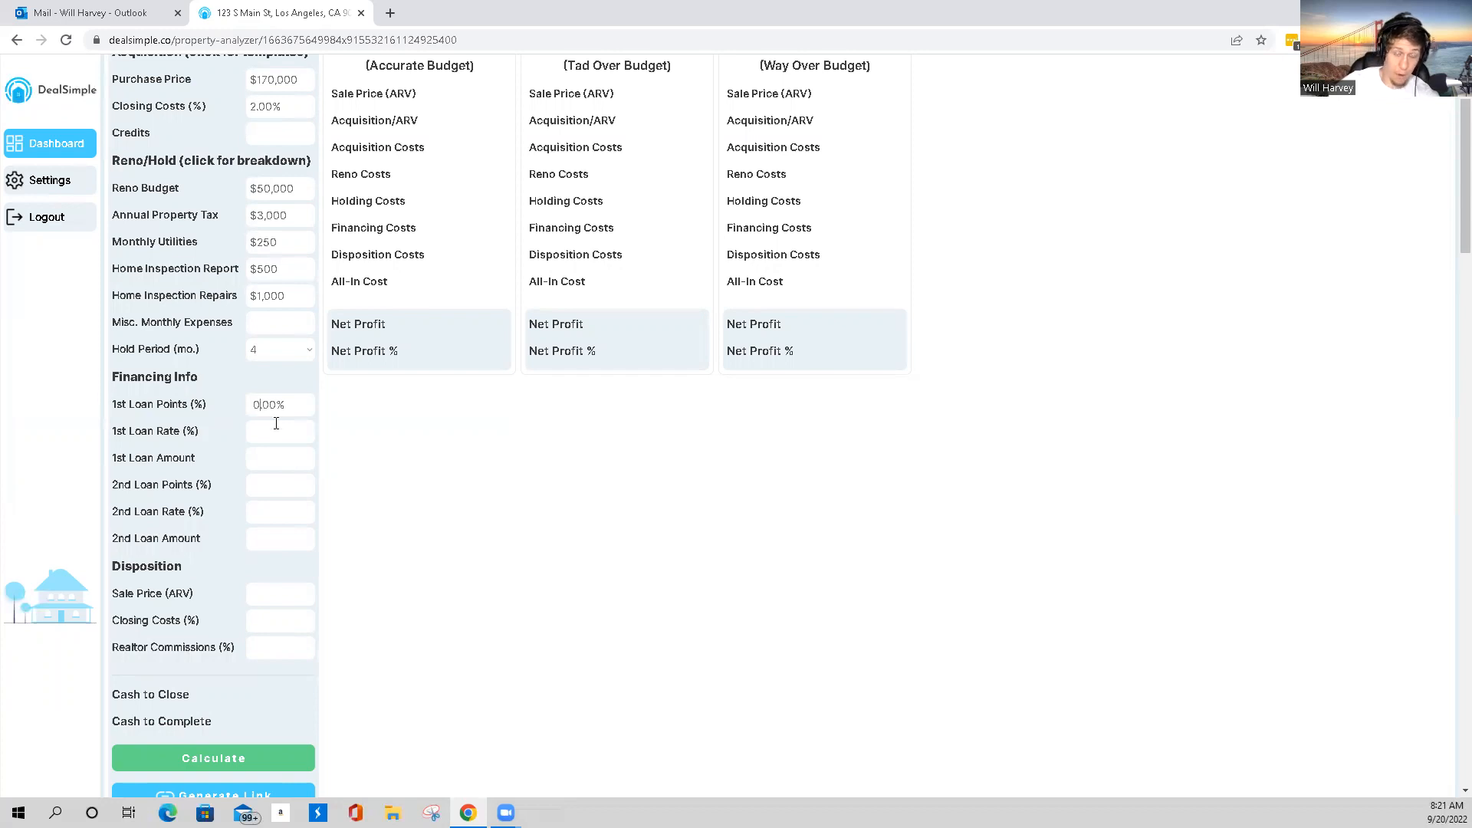
pyautogui.scroll(1, 276, 423)
pyautogui.scroll(-1, 277, 428)
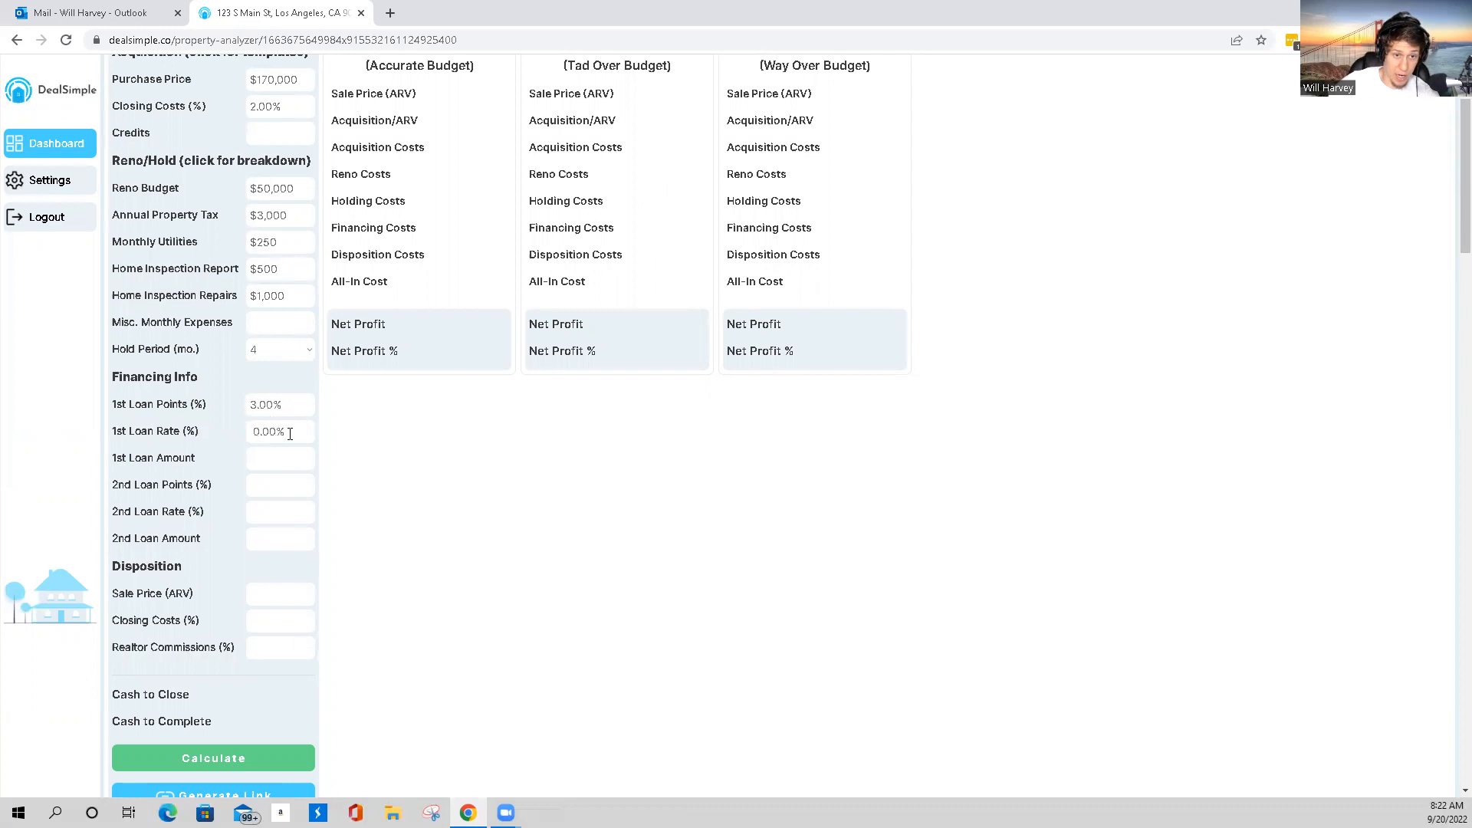
pyautogui.write('12')
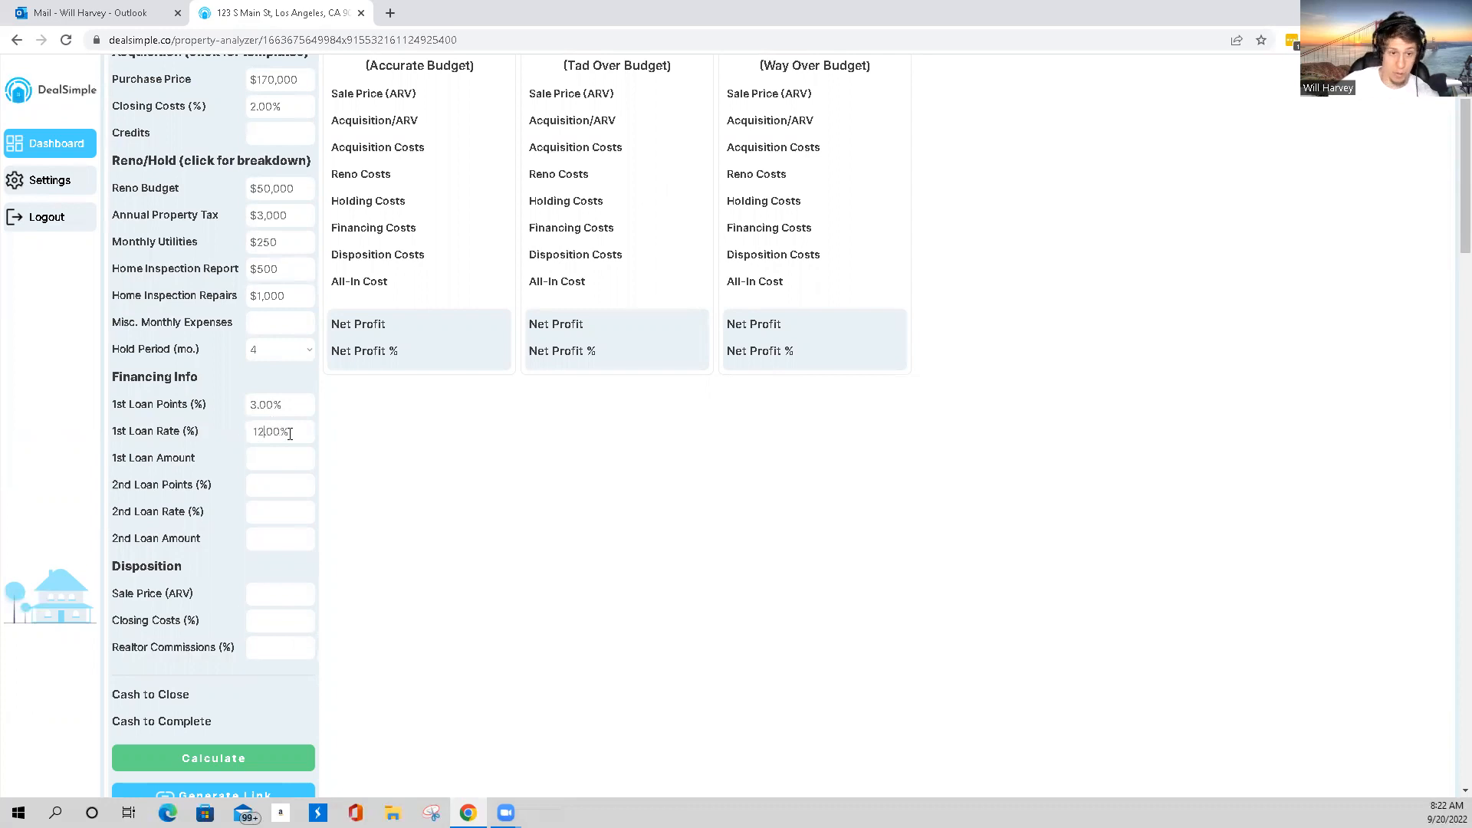
pyautogui.click(256, 412)
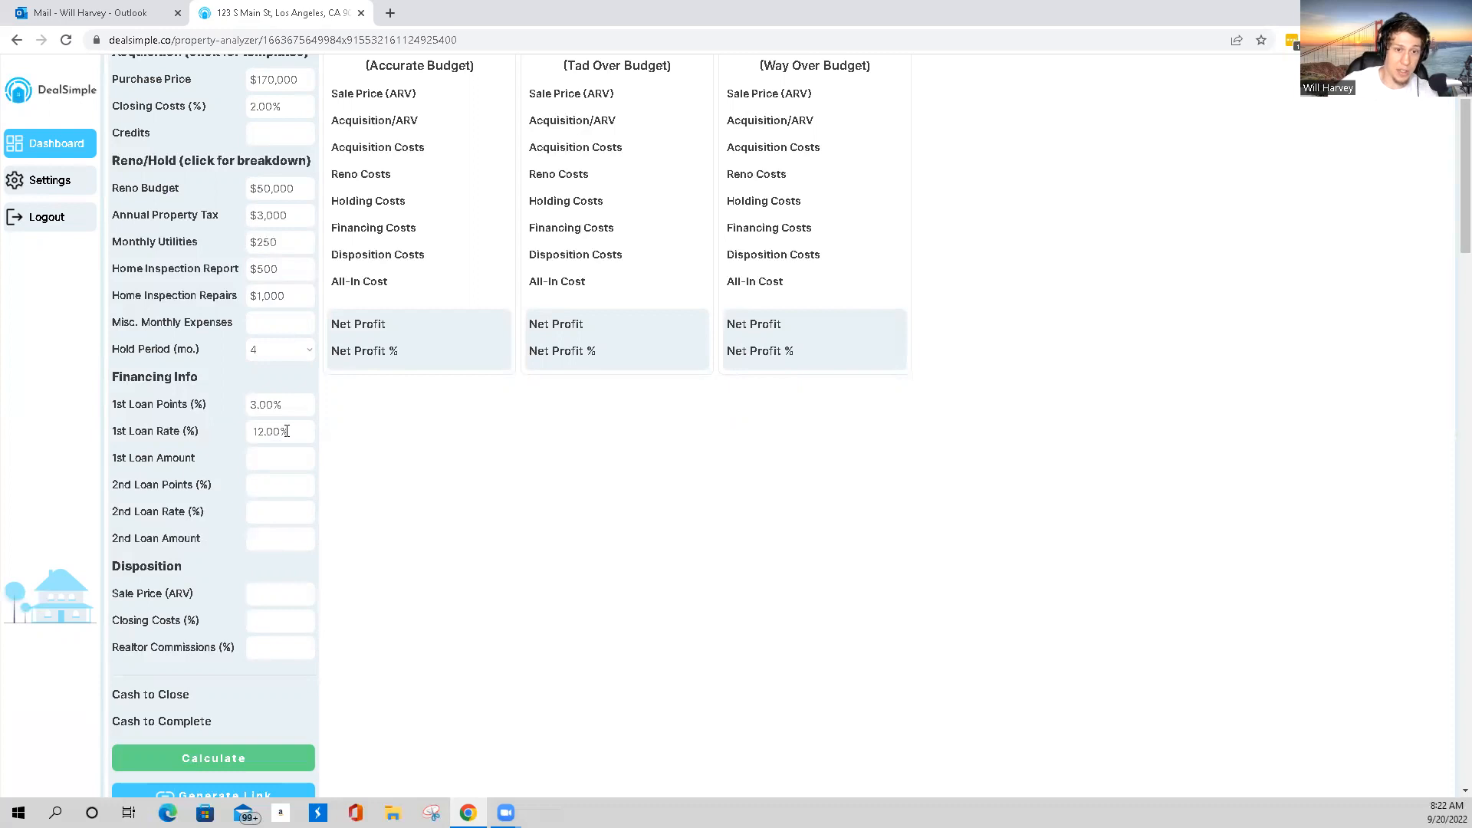
# - Set the first loan amount to $170,000
pyautogui.click(277, 459)
pyautogui.scroll(2, 282, 475)
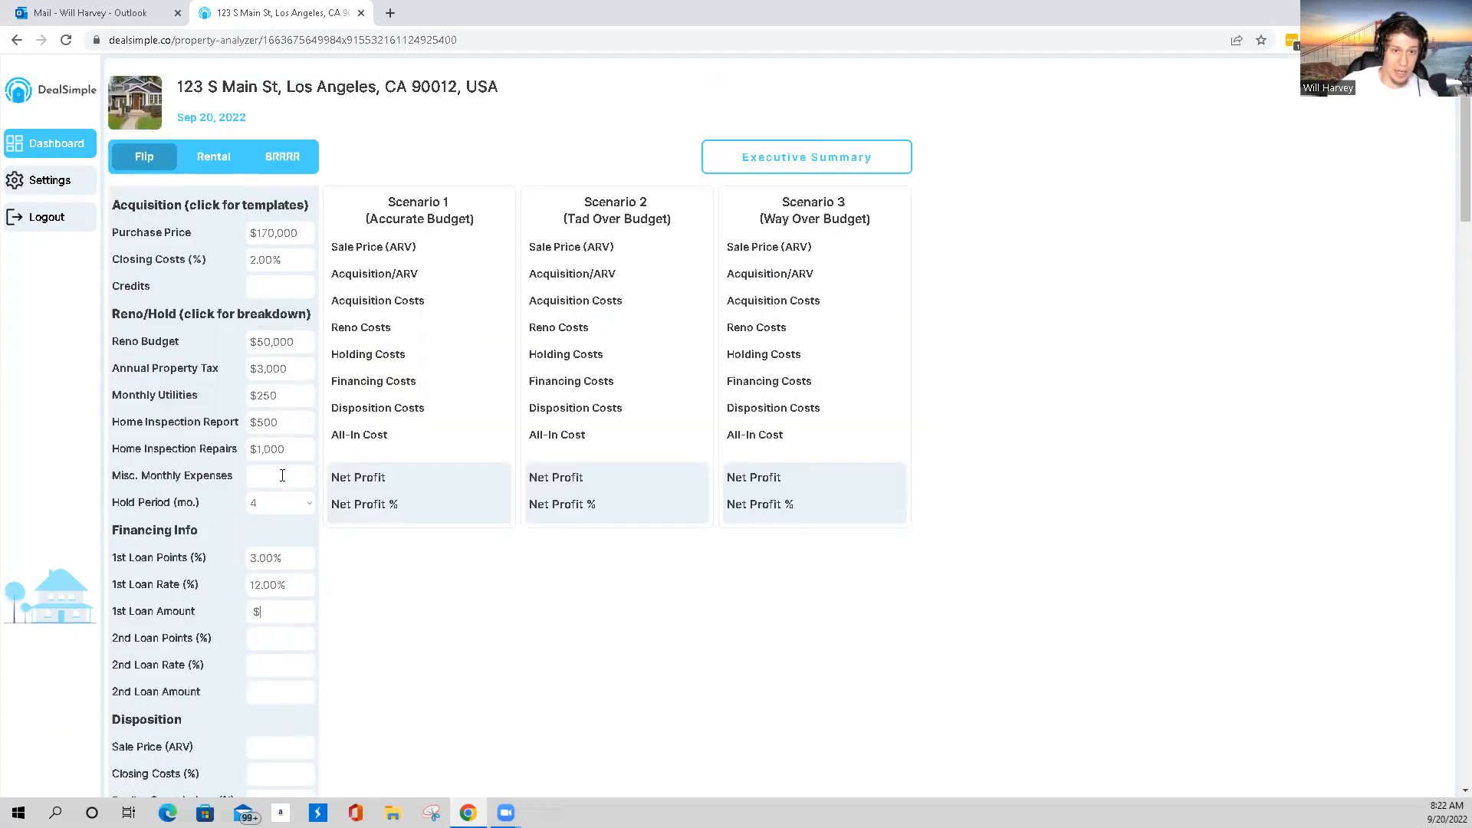
pyautogui.scroll(-2, 282, 476)
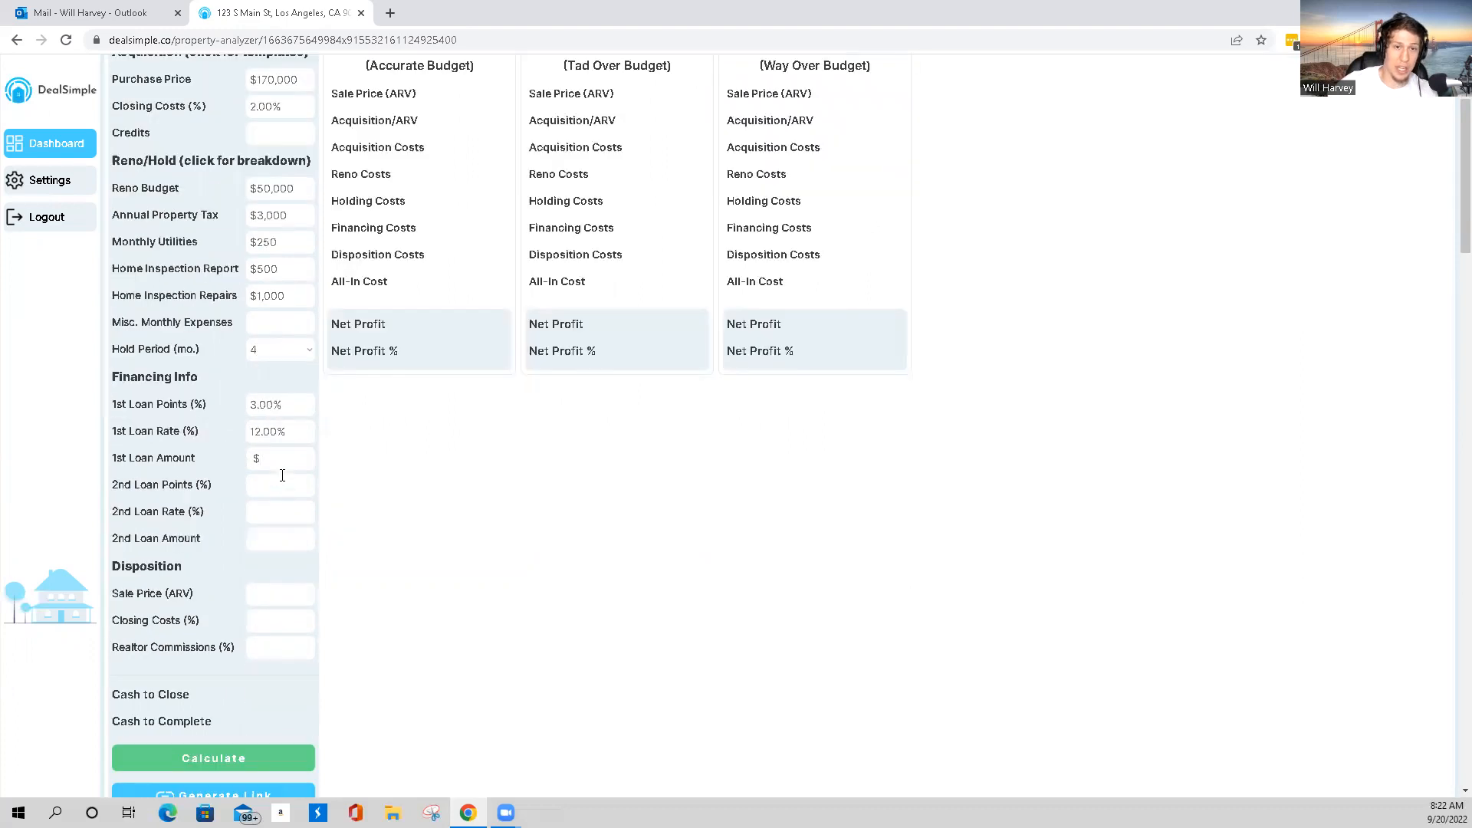
pyautogui.scroll(1, 282, 475)
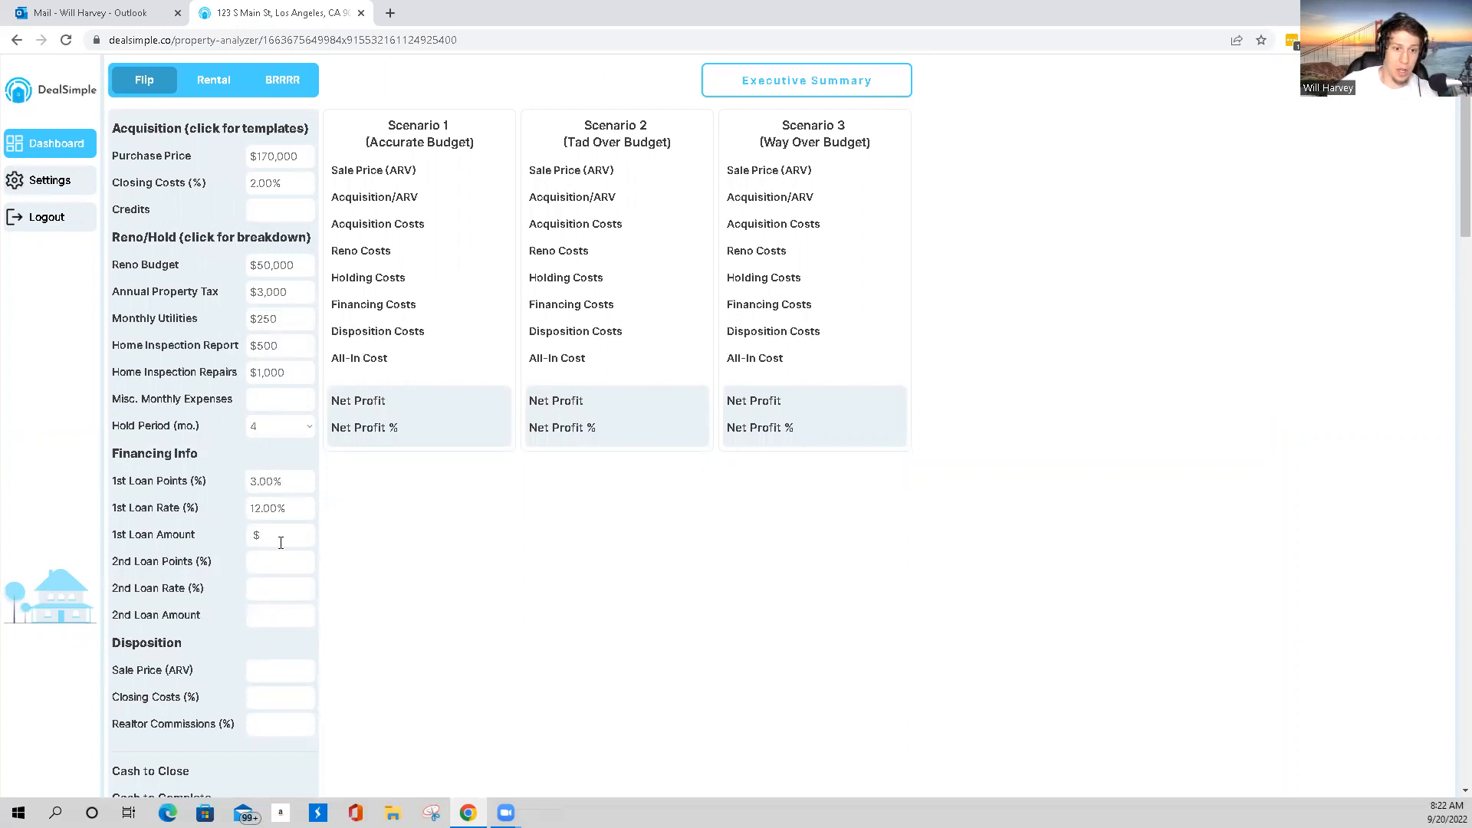
pyautogui.moveTo(194, 530)
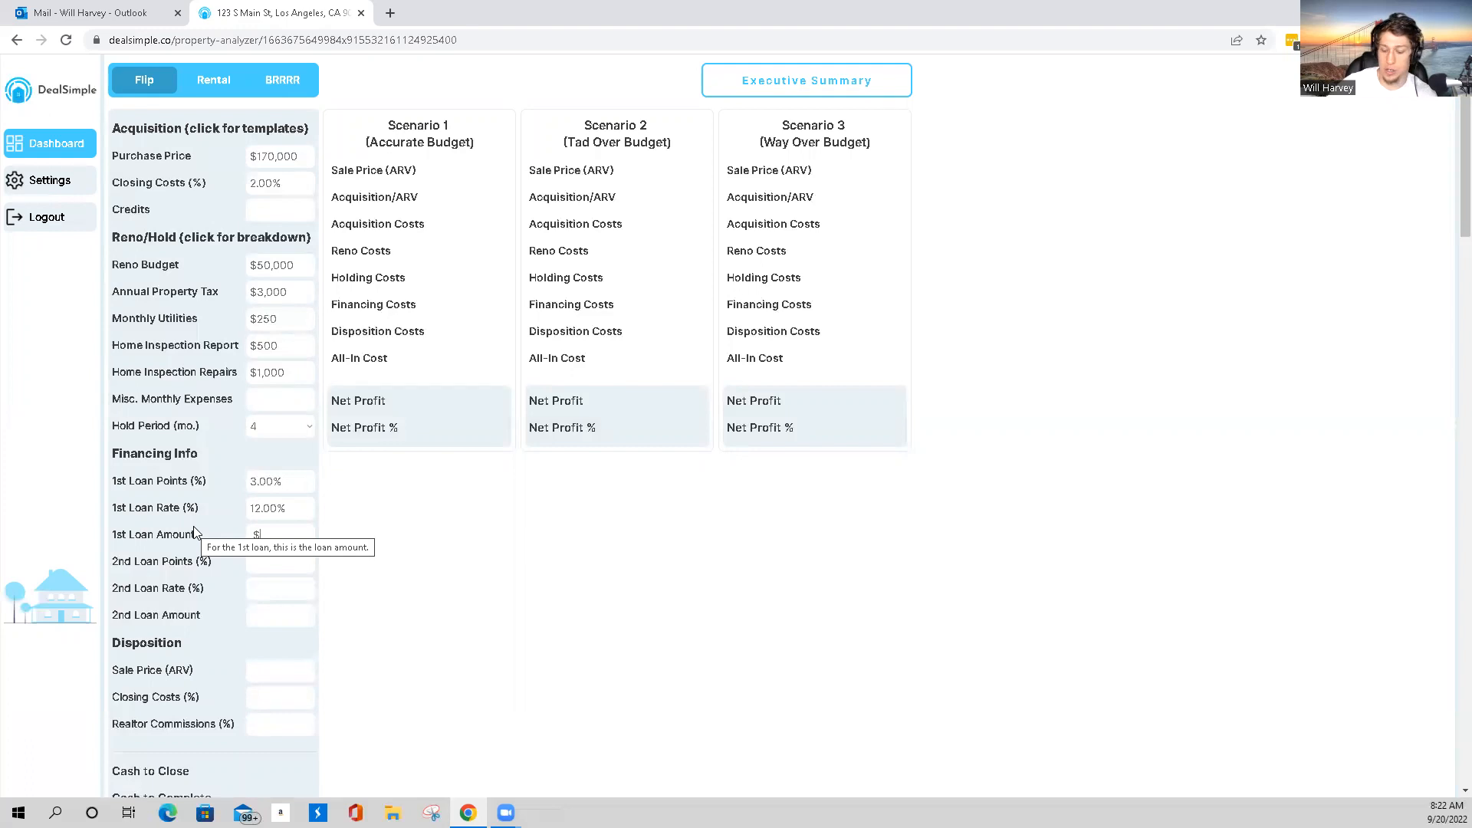
pyautogui.write('170,000')
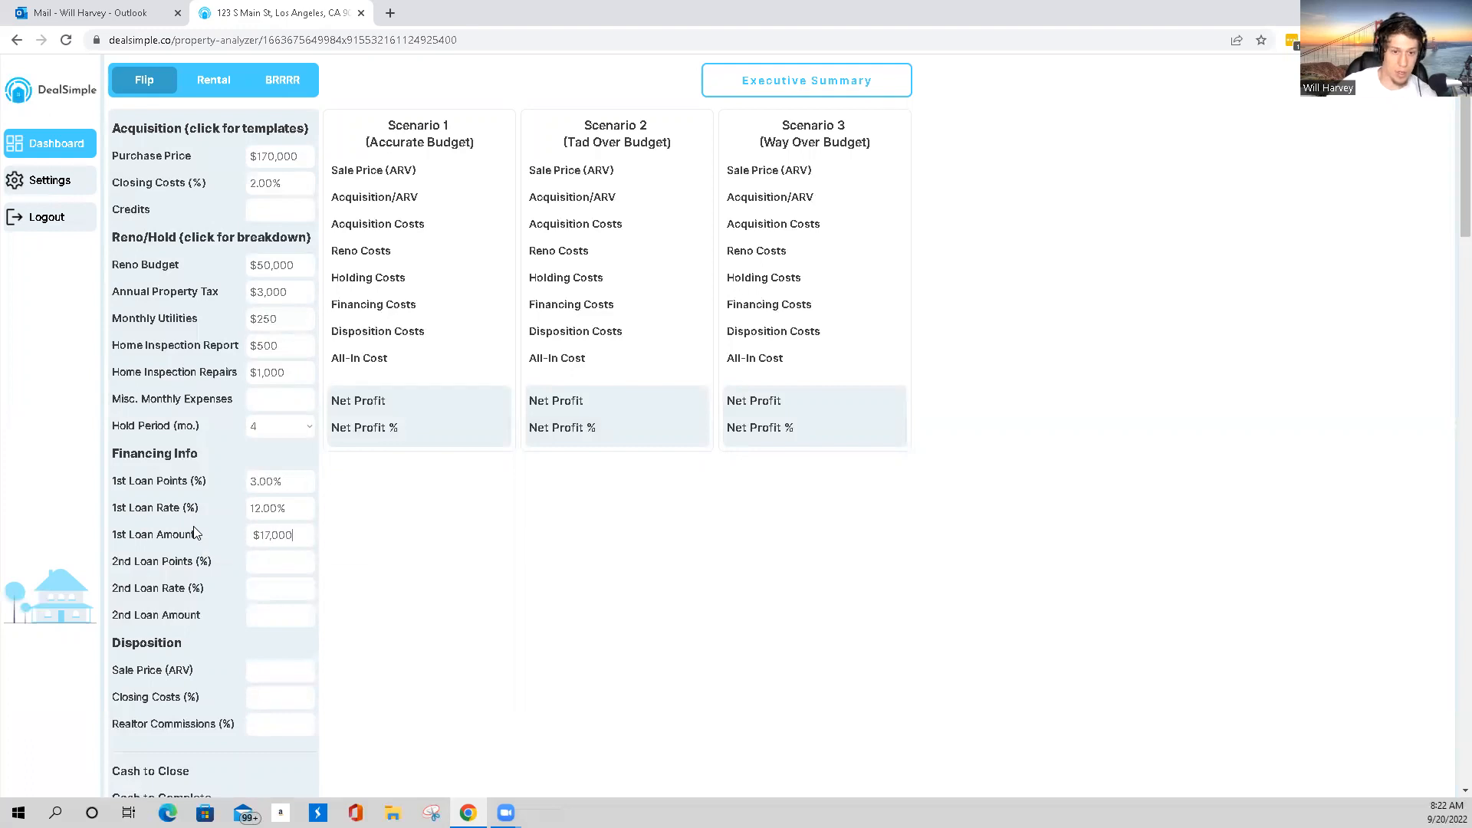
pyautogui.click(201, 534)
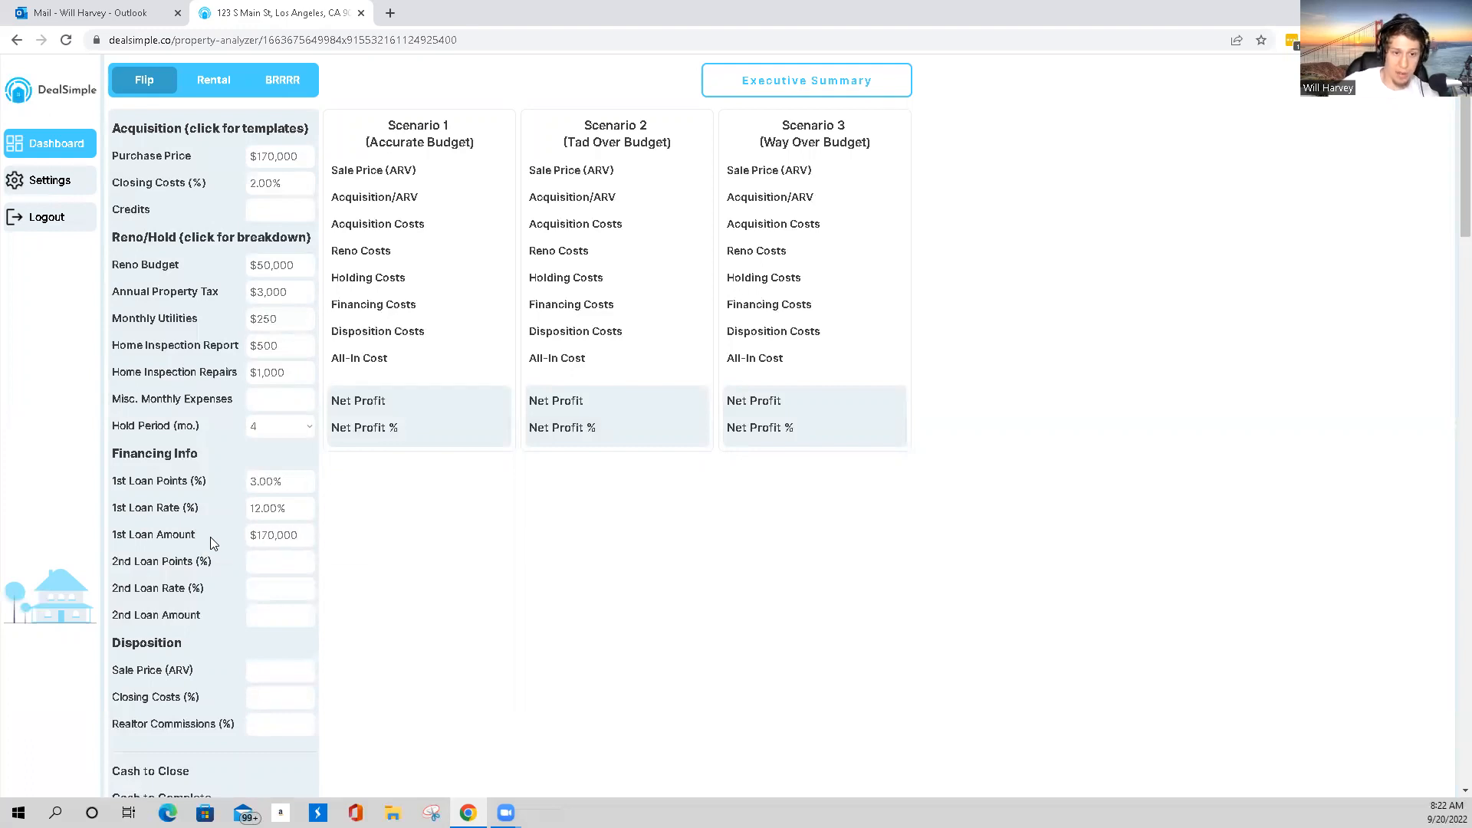
# - Leave the second loan's points empty, and set its rate to 6% and its amount to $60,000
pyautogui.scroll(-2, 211, 538)
pyautogui.write('0')
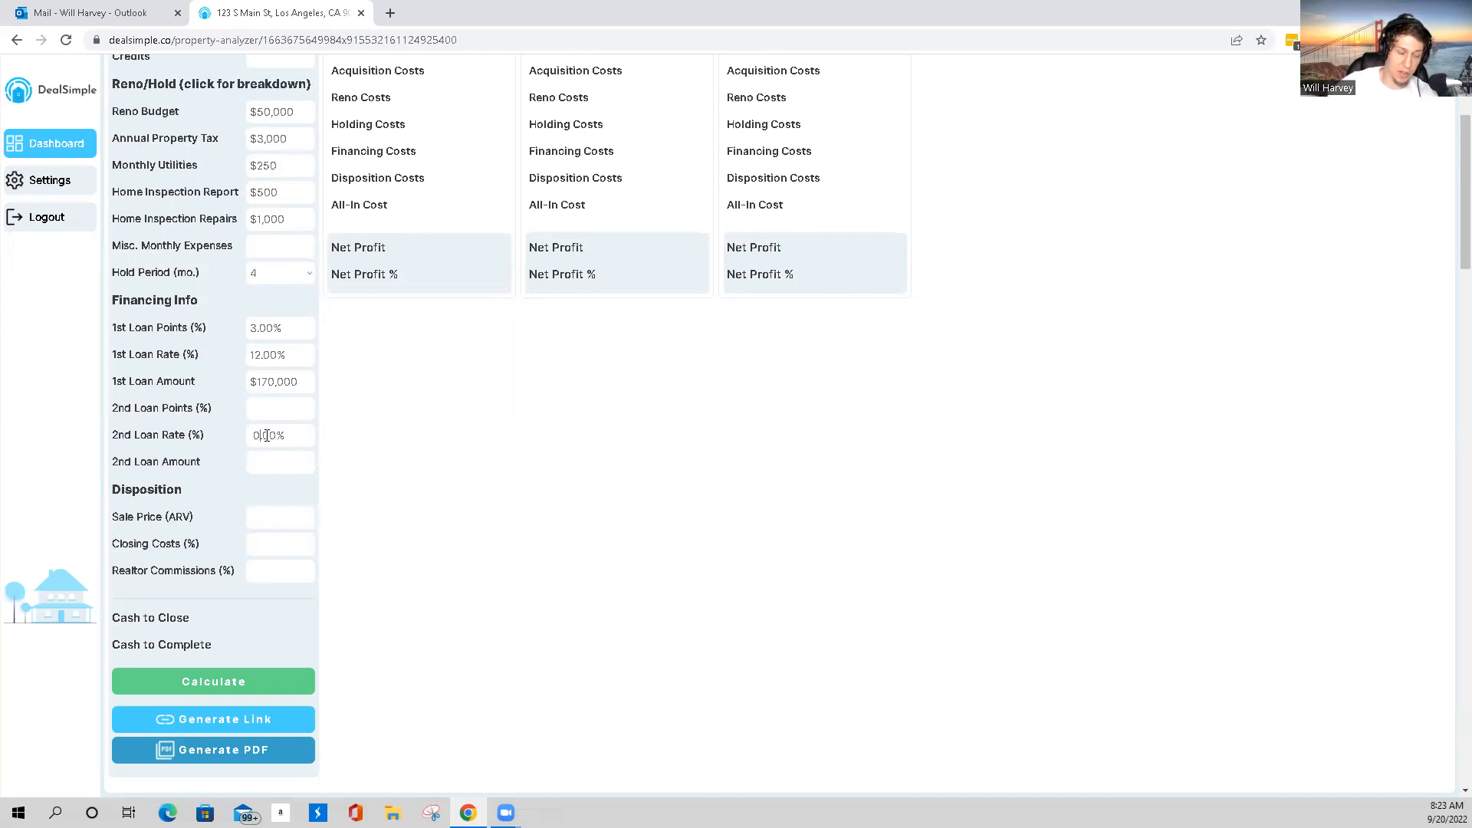
pyautogui.click(267, 435)
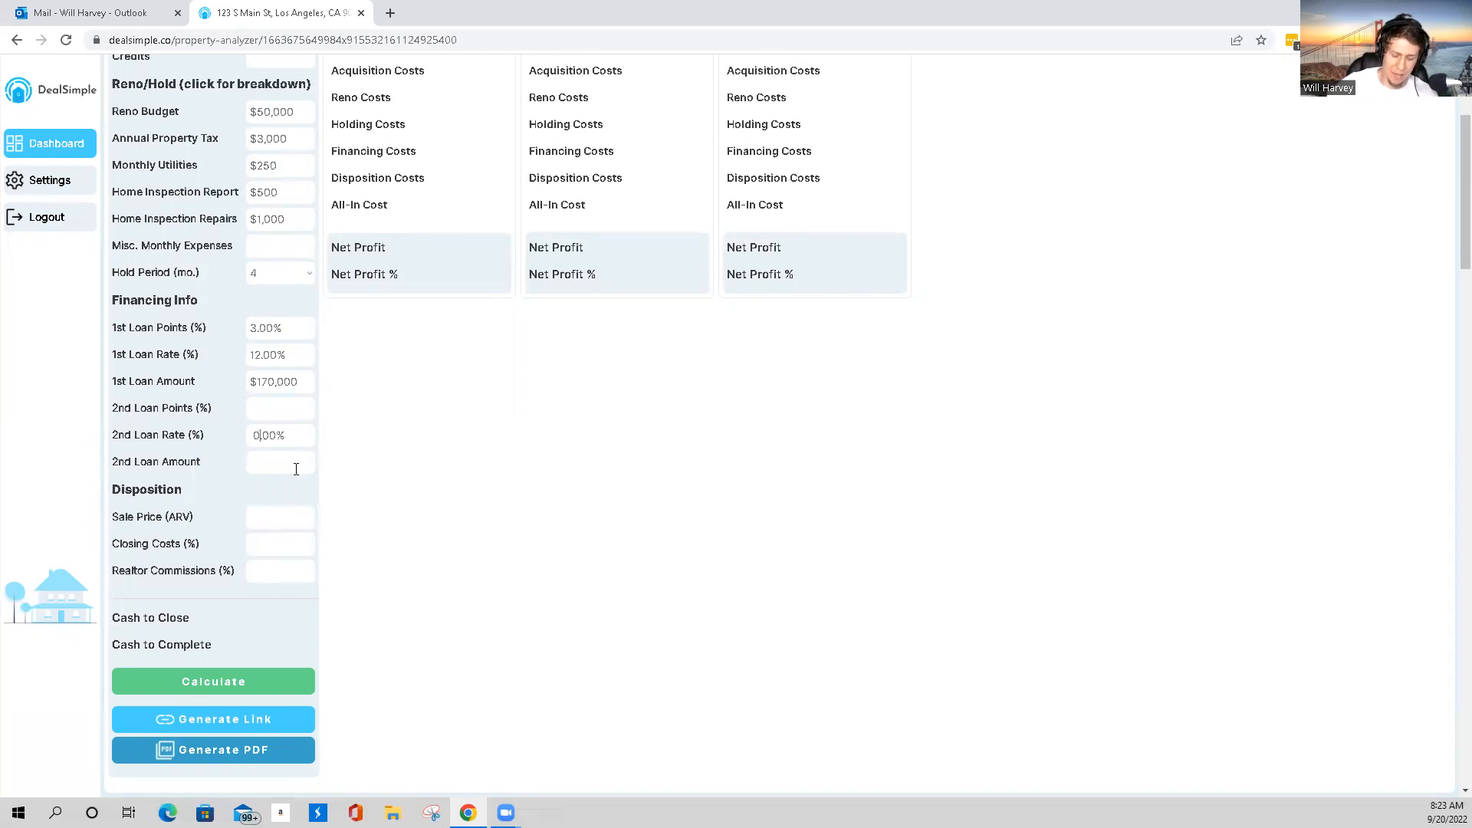
pyautogui.write('6')
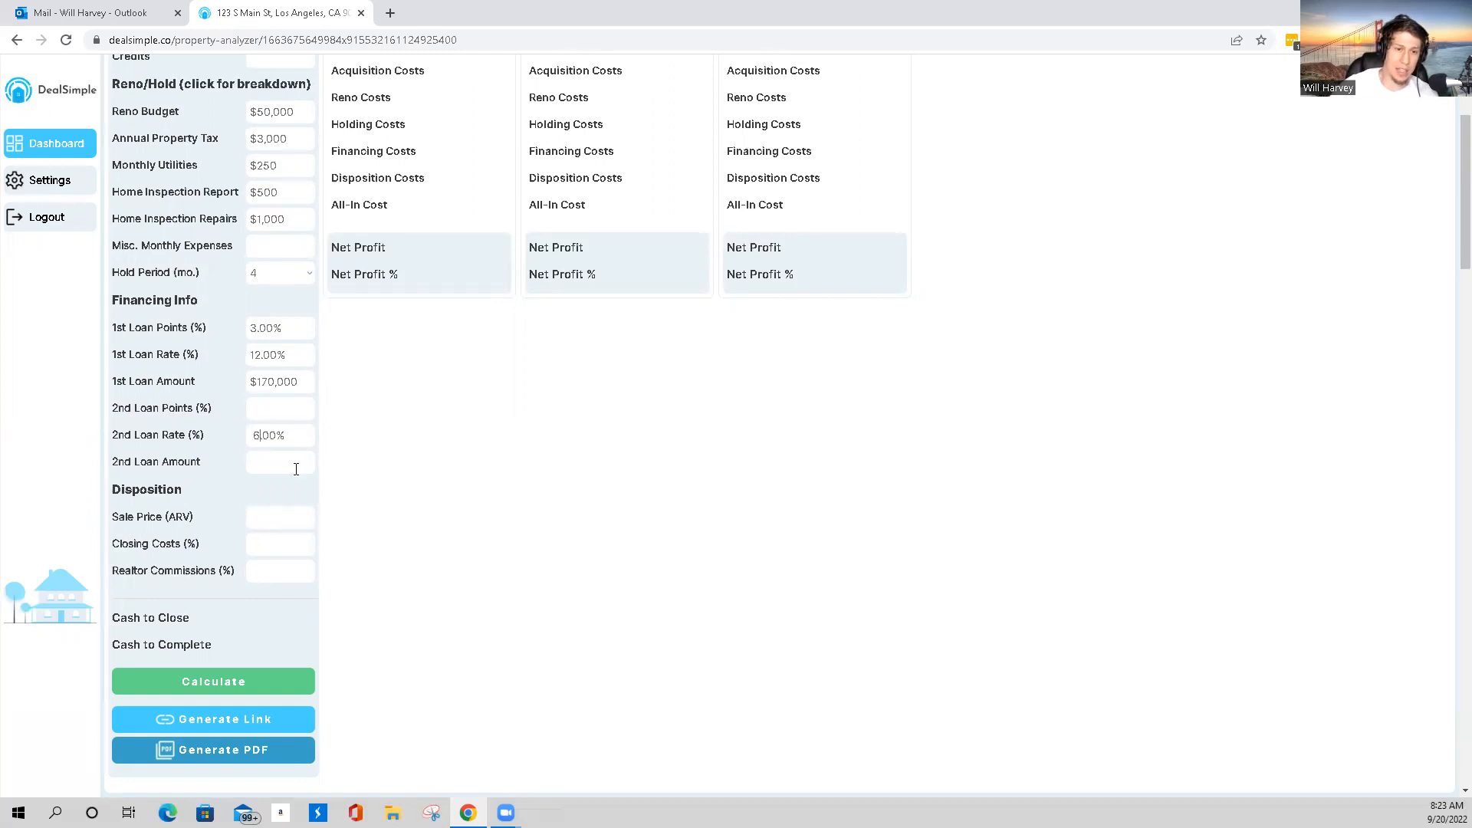
pyautogui.press('Tab')
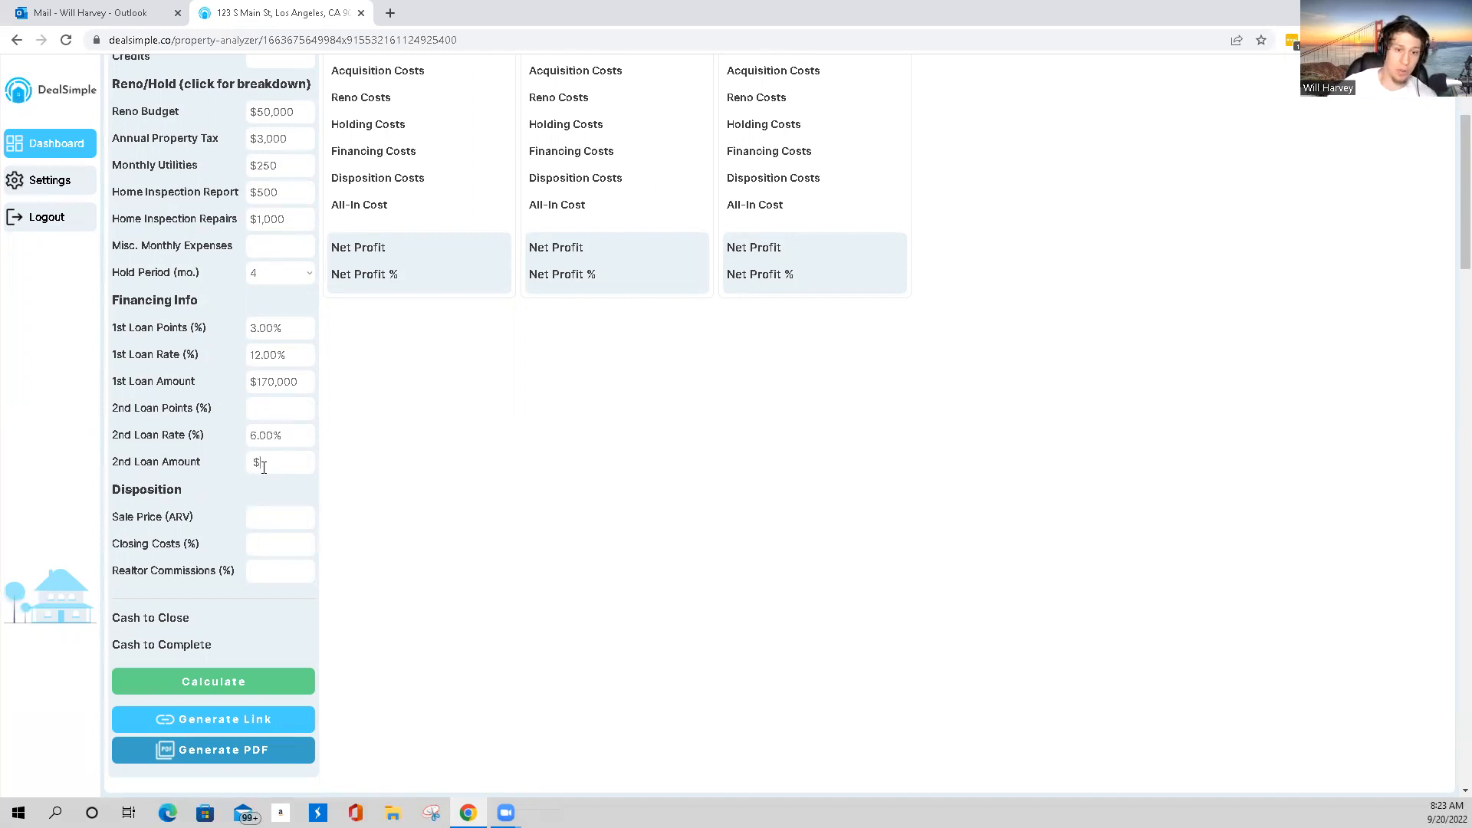
pyautogui.write('600000')
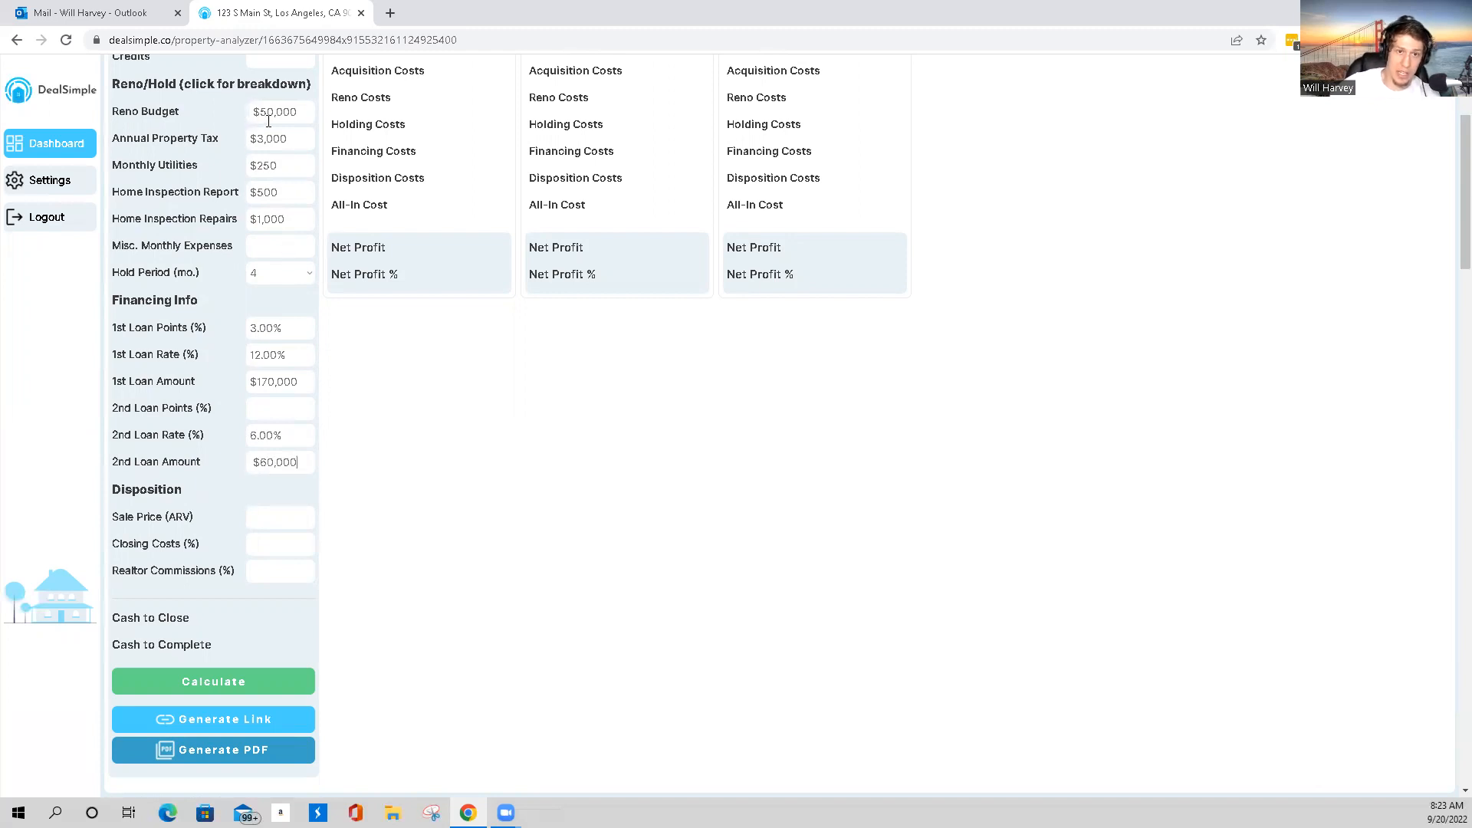
pyautogui.click(225, 455)
# - Set the after-repair sale price in the disposition inputs to $340,000
pyautogui.scroll(-1, 232, 468)
pyautogui.click(276, 442)
pyautogui.scroll(3, 210, 431)
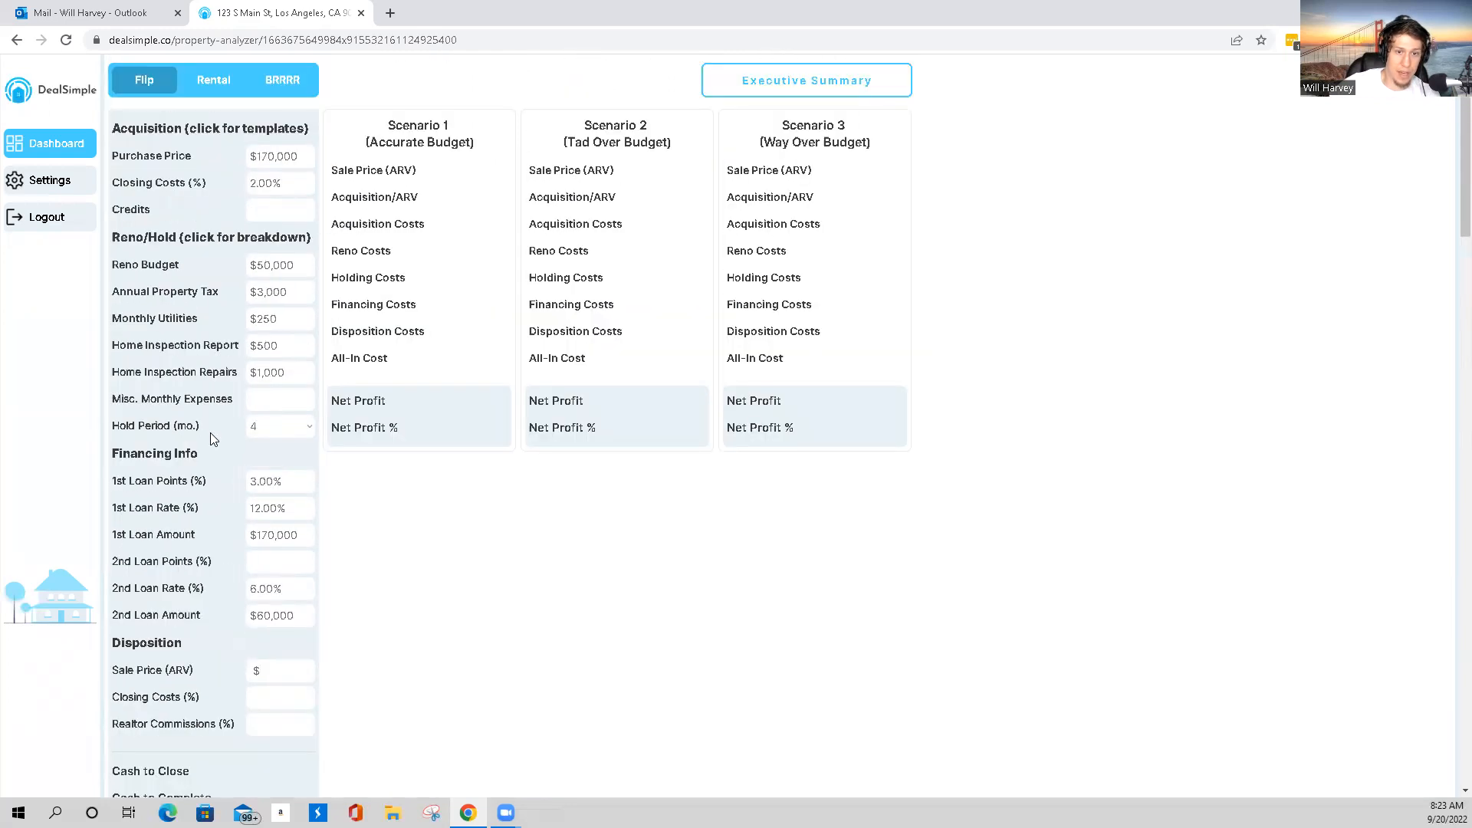
pyautogui.scroll(-1, 210, 432)
pyautogui.scroll(-1, 215, 475)
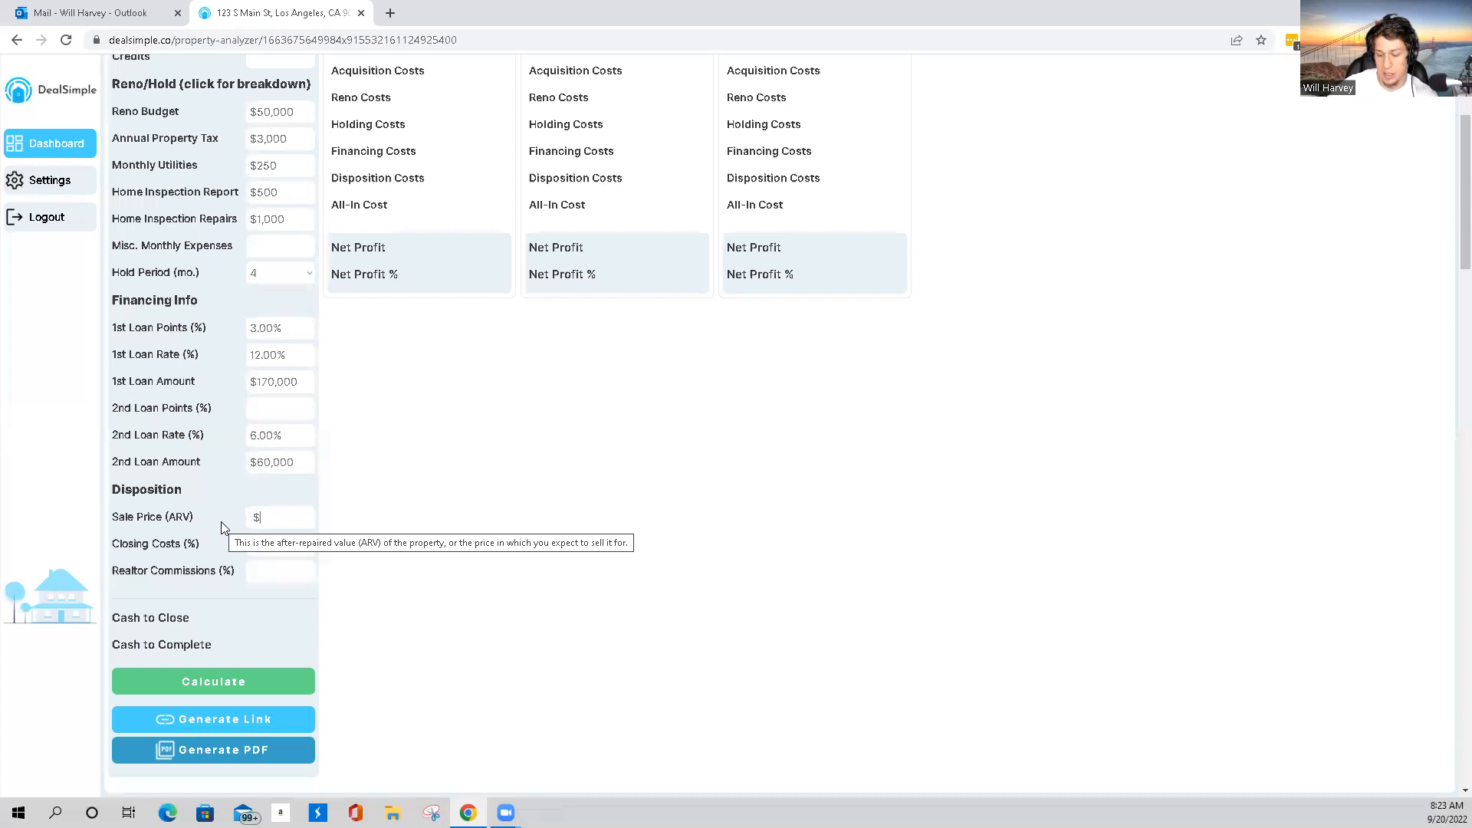
pyautogui.write('3400000')
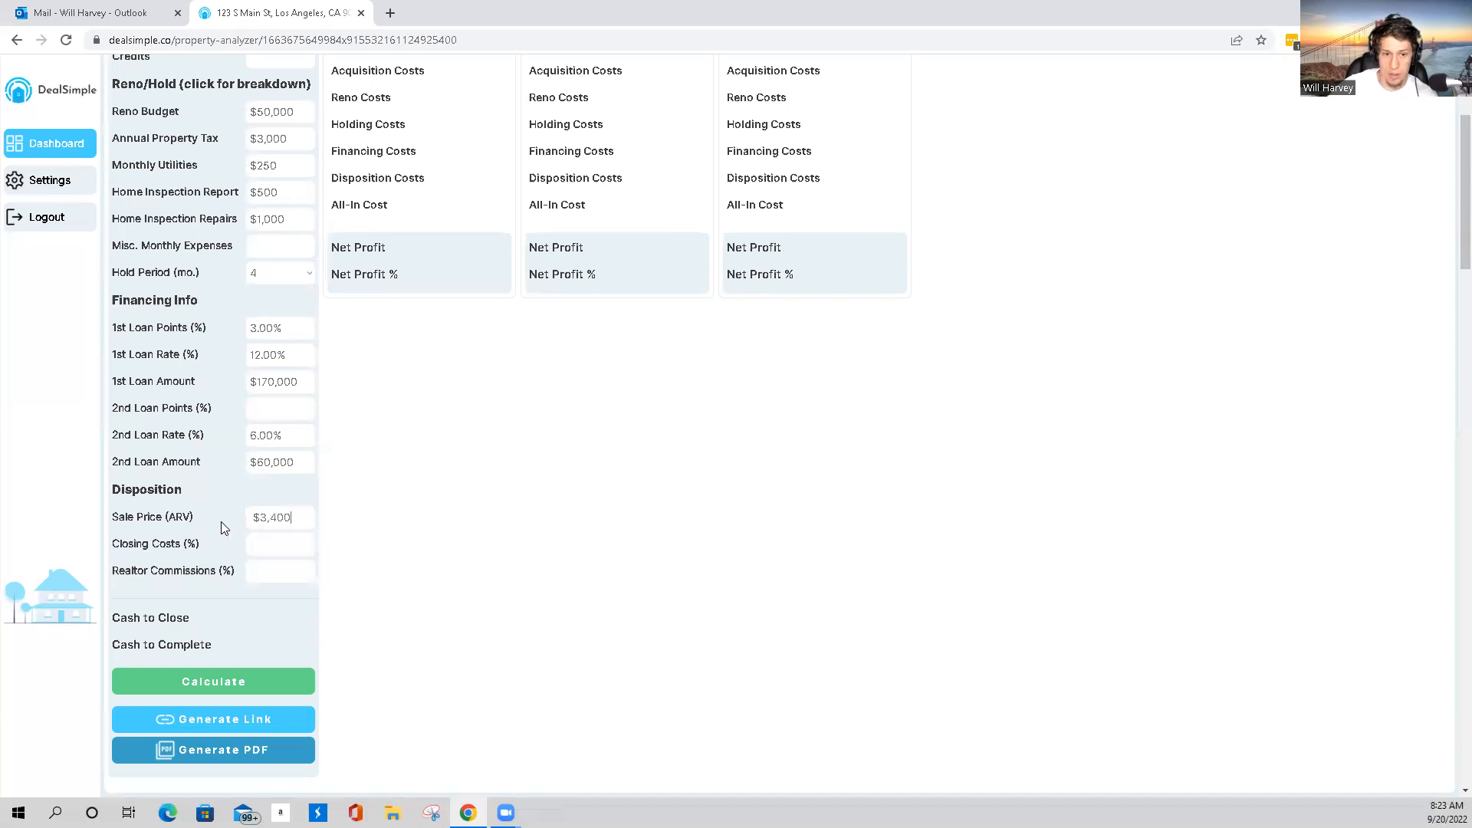
pyautogui.press('BackSpace')
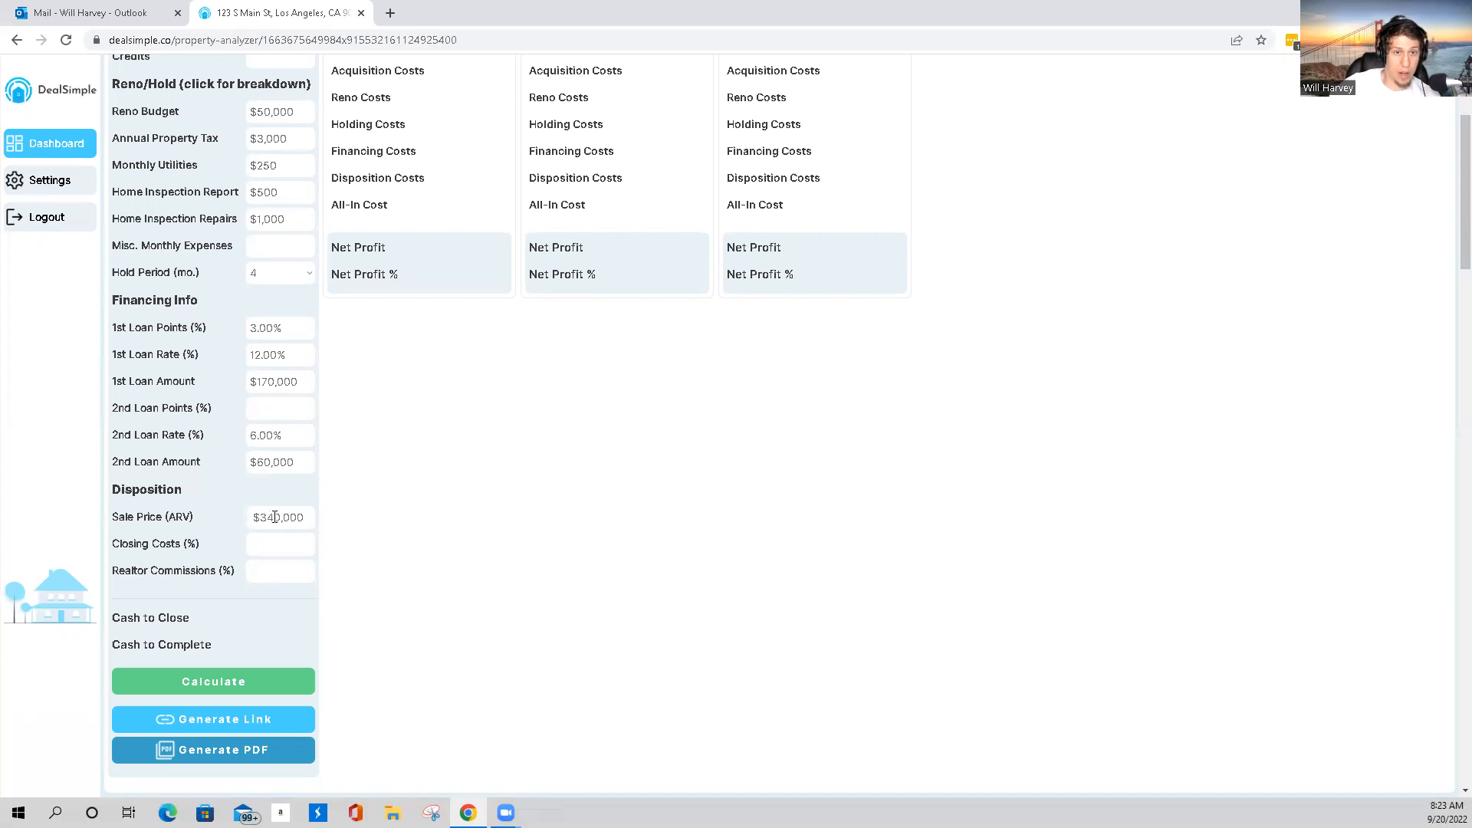
# - Set the disposition closing costs to 1.5%
pyautogui.click(278, 543)
pyautogui.moveTo(203, 515)
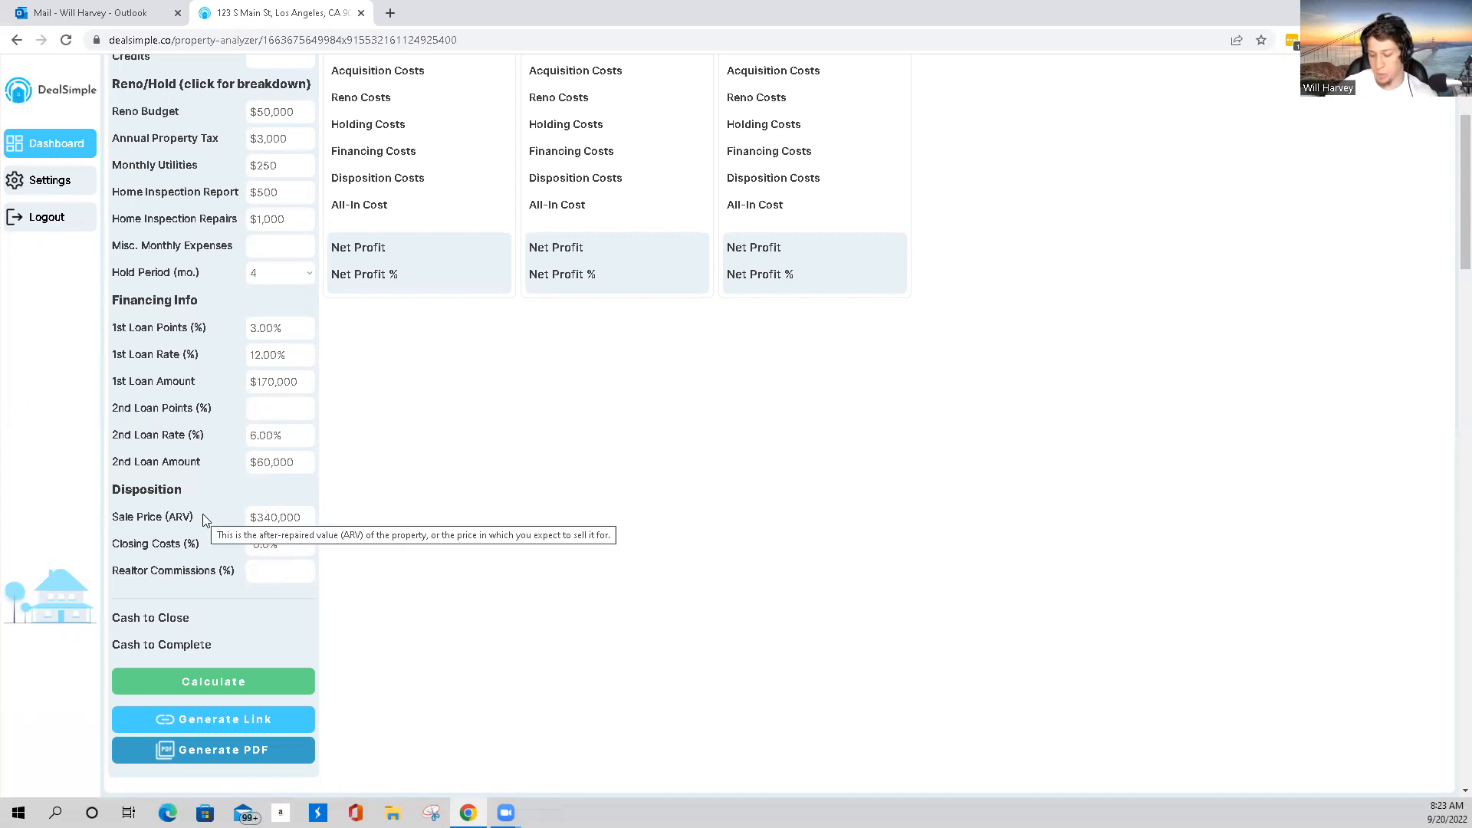
pyautogui.write('1.5')
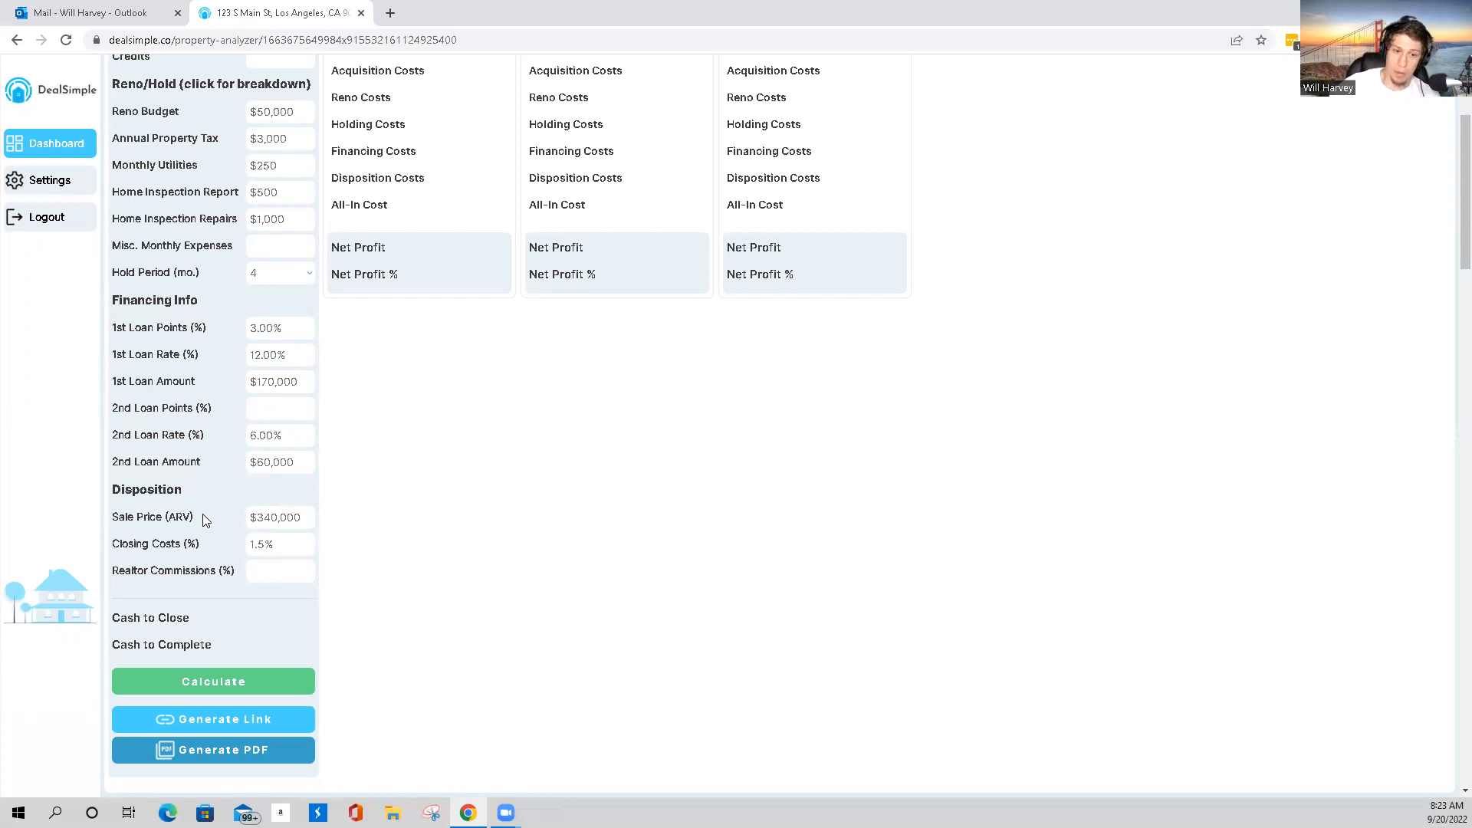
# - Set the realtor commissions in the disposition inputs to 2.5%
pyautogui.click(260, 571)
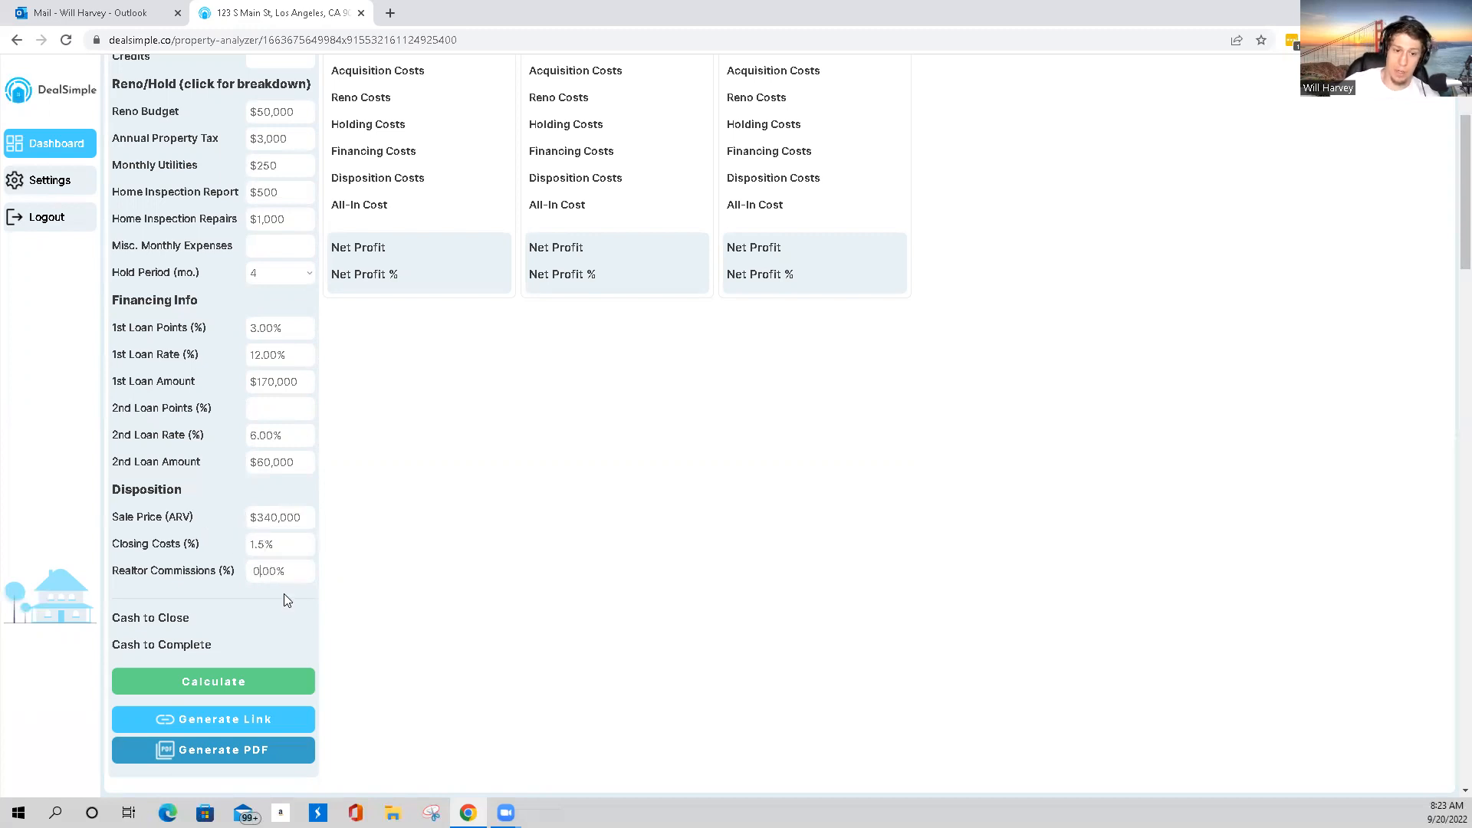
pyautogui.click(259, 545)
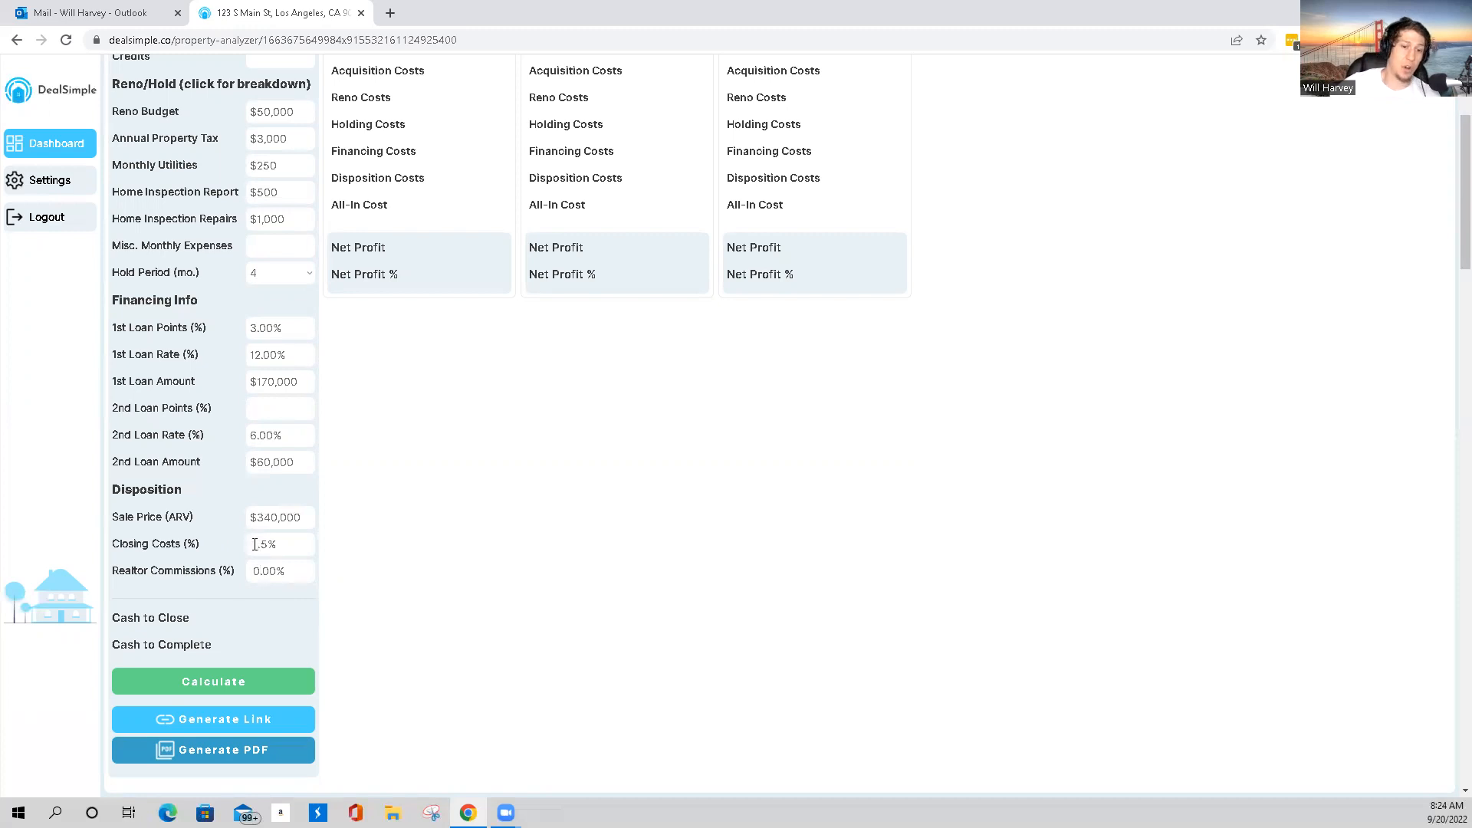
pyautogui.moveTo(305, 518)
pyautogui.mouseDown()
pyautogui.moveTo(256, 521)
pyautogui.moveTo(304, 517)
pyautogui.mouseUp()
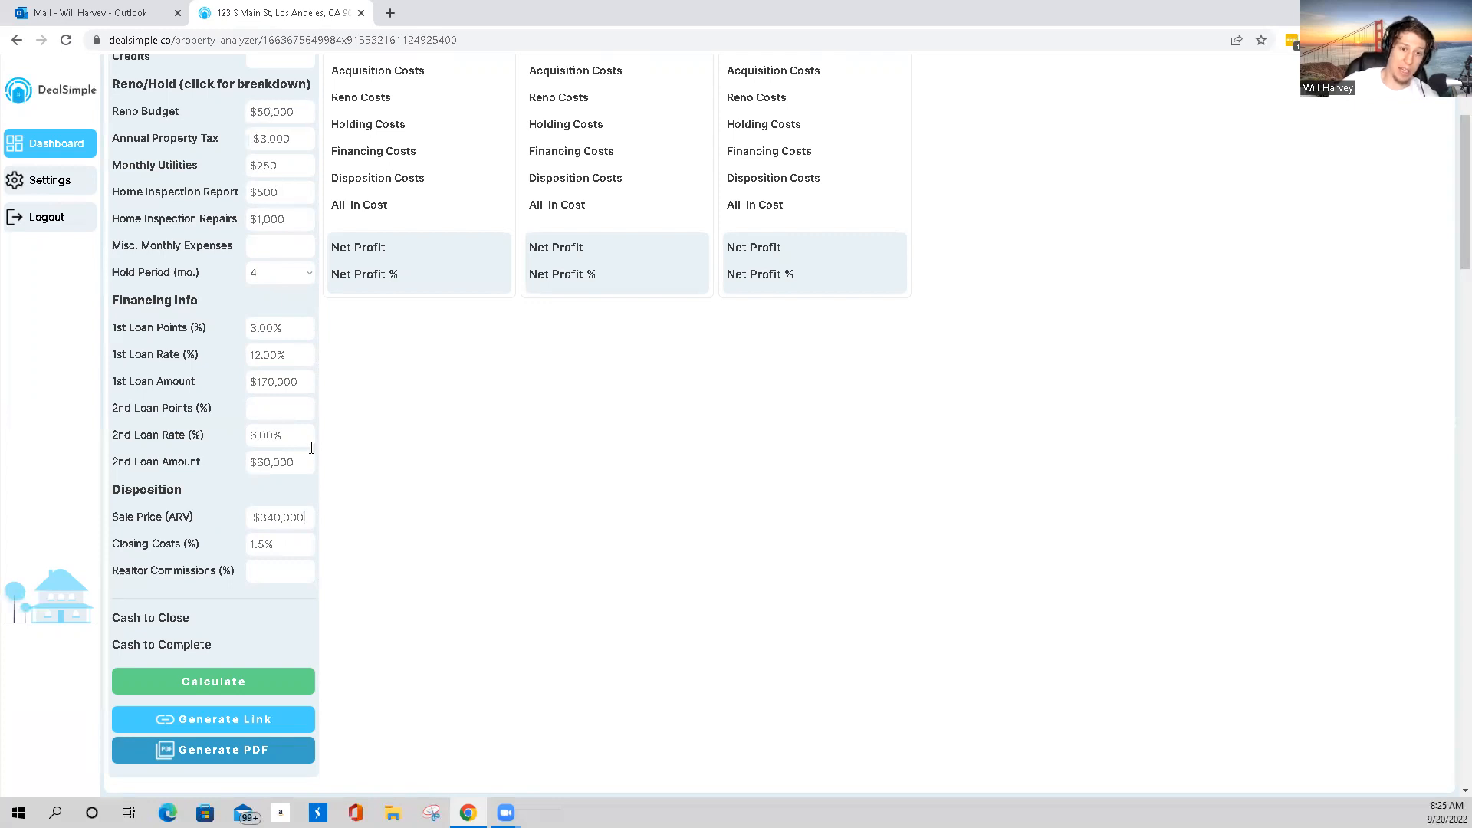
pyautogui.moveTo(305, 517); pyautogui.dragTo(251, 517)
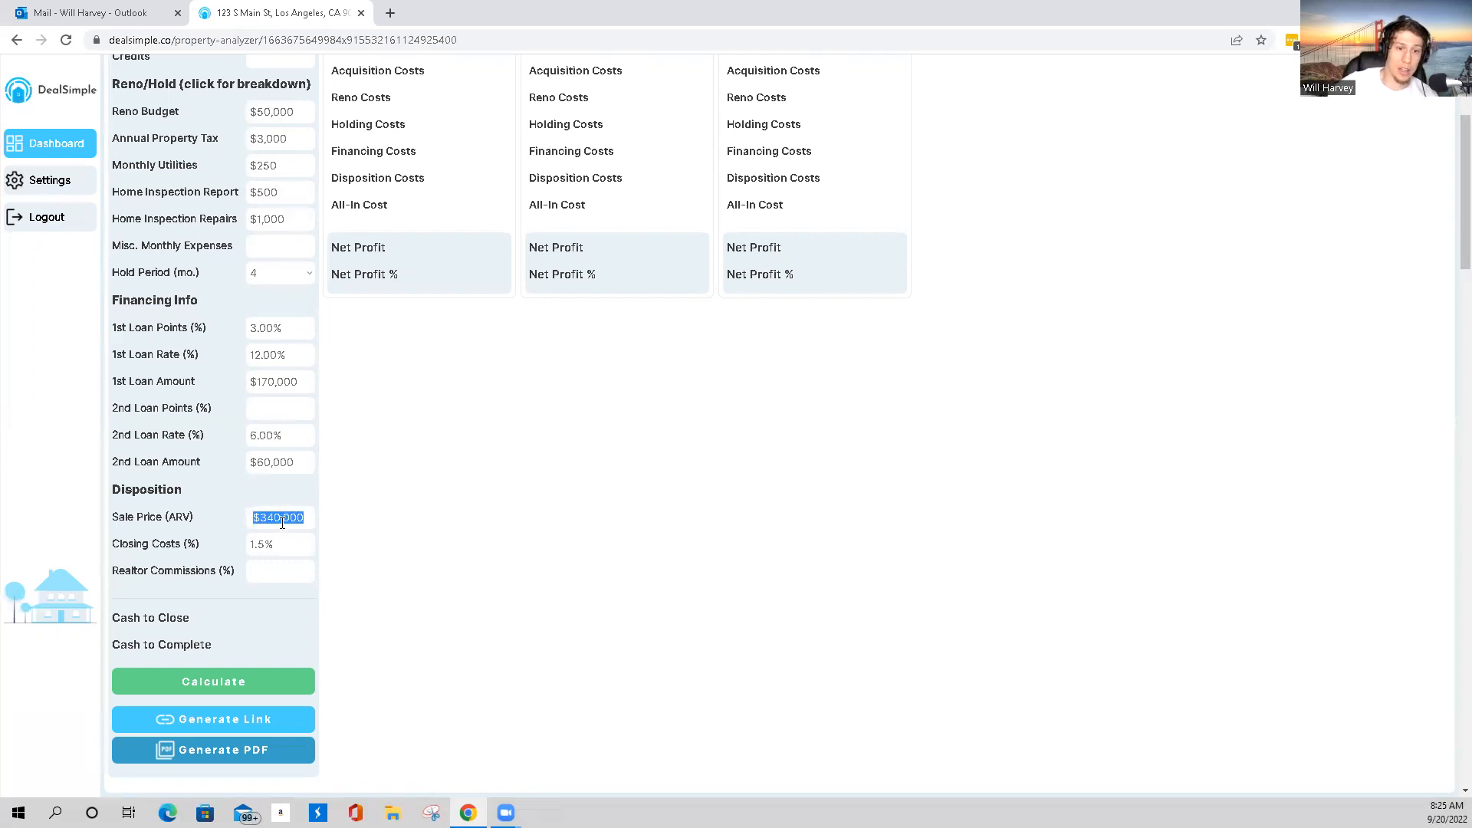
pyautogui.click(280, 543)
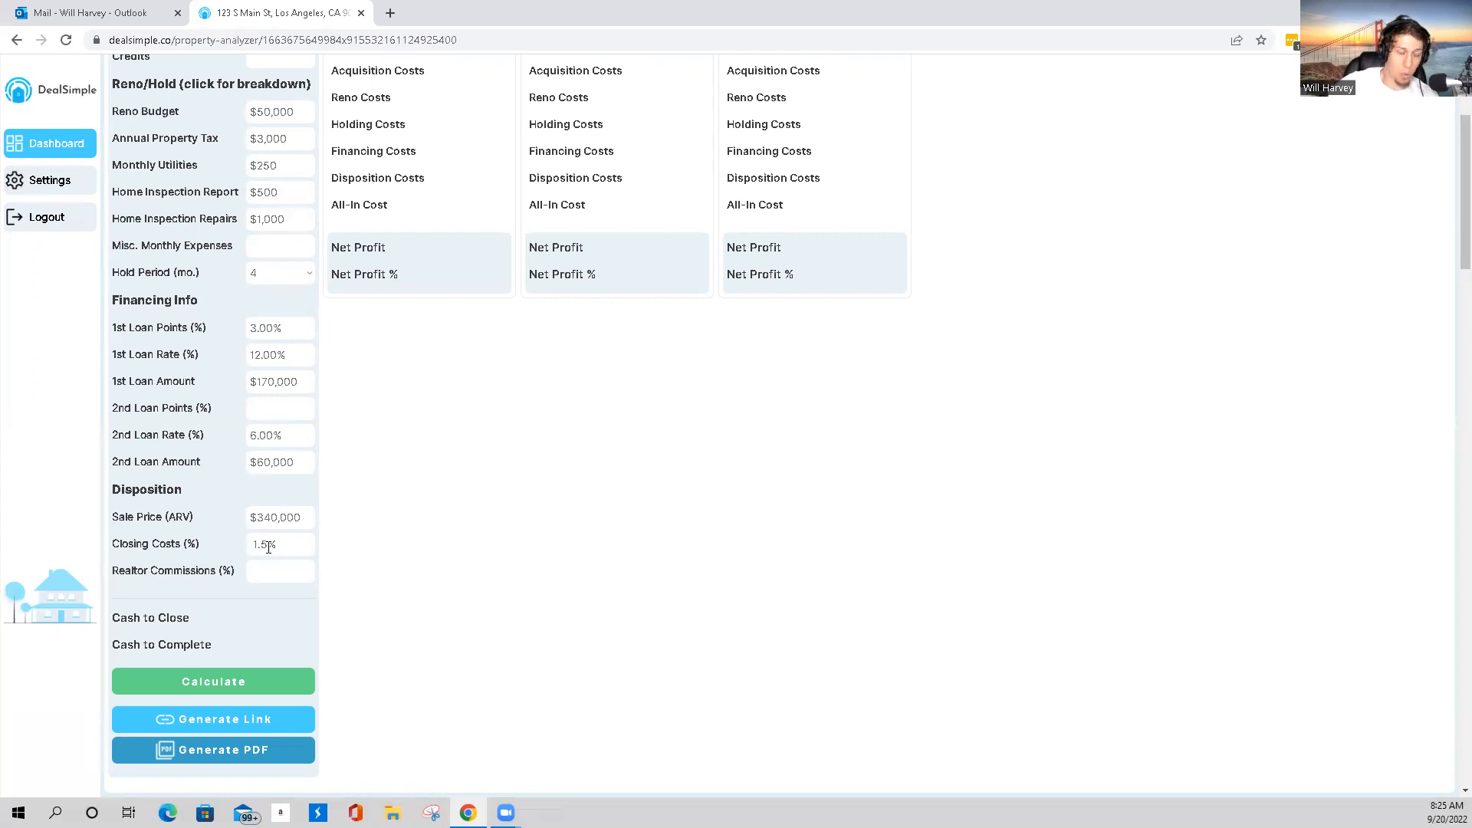
pyautogui.click(280, 571)
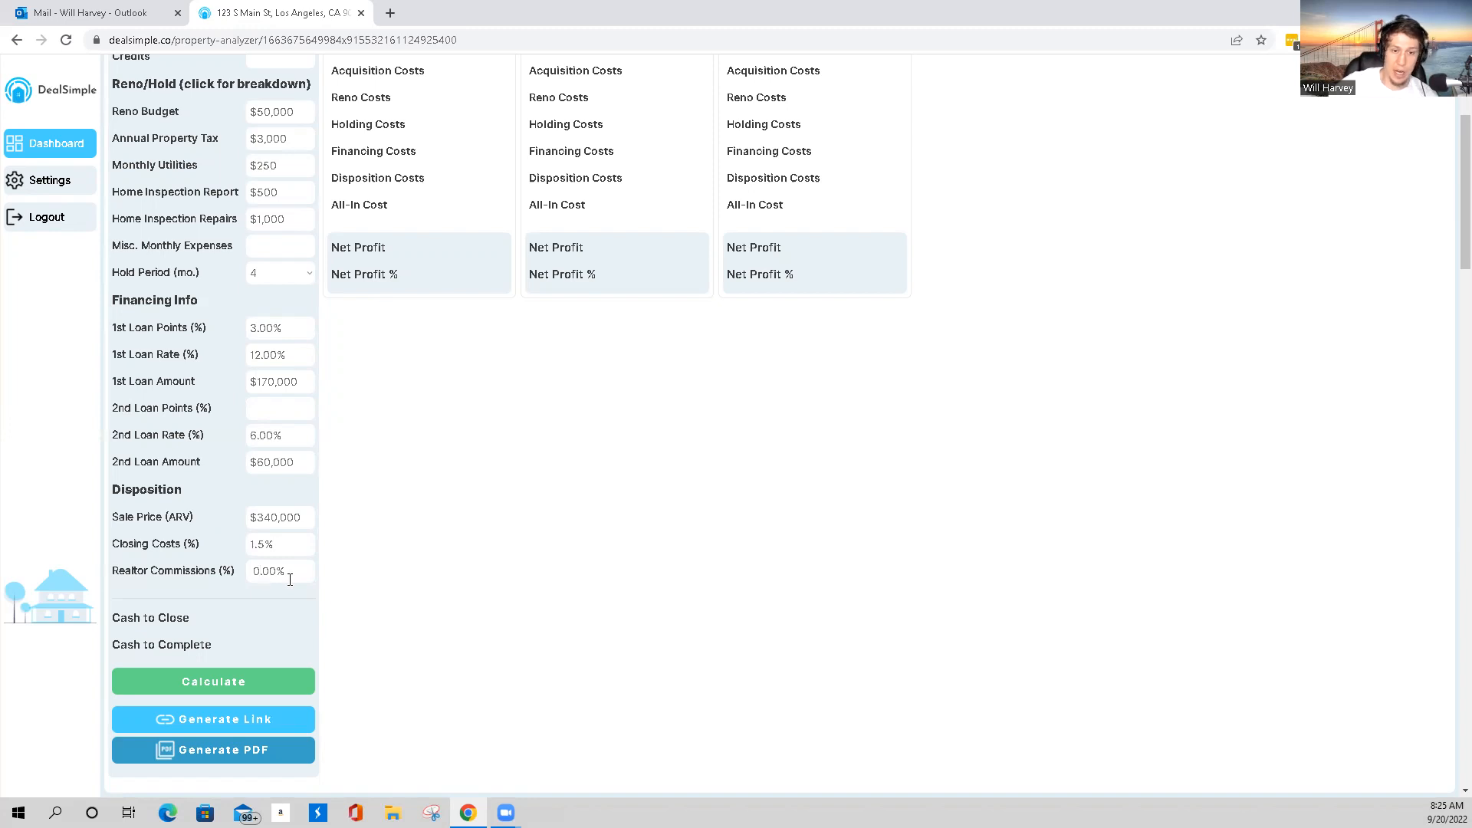
pyautogui.write('2.5')
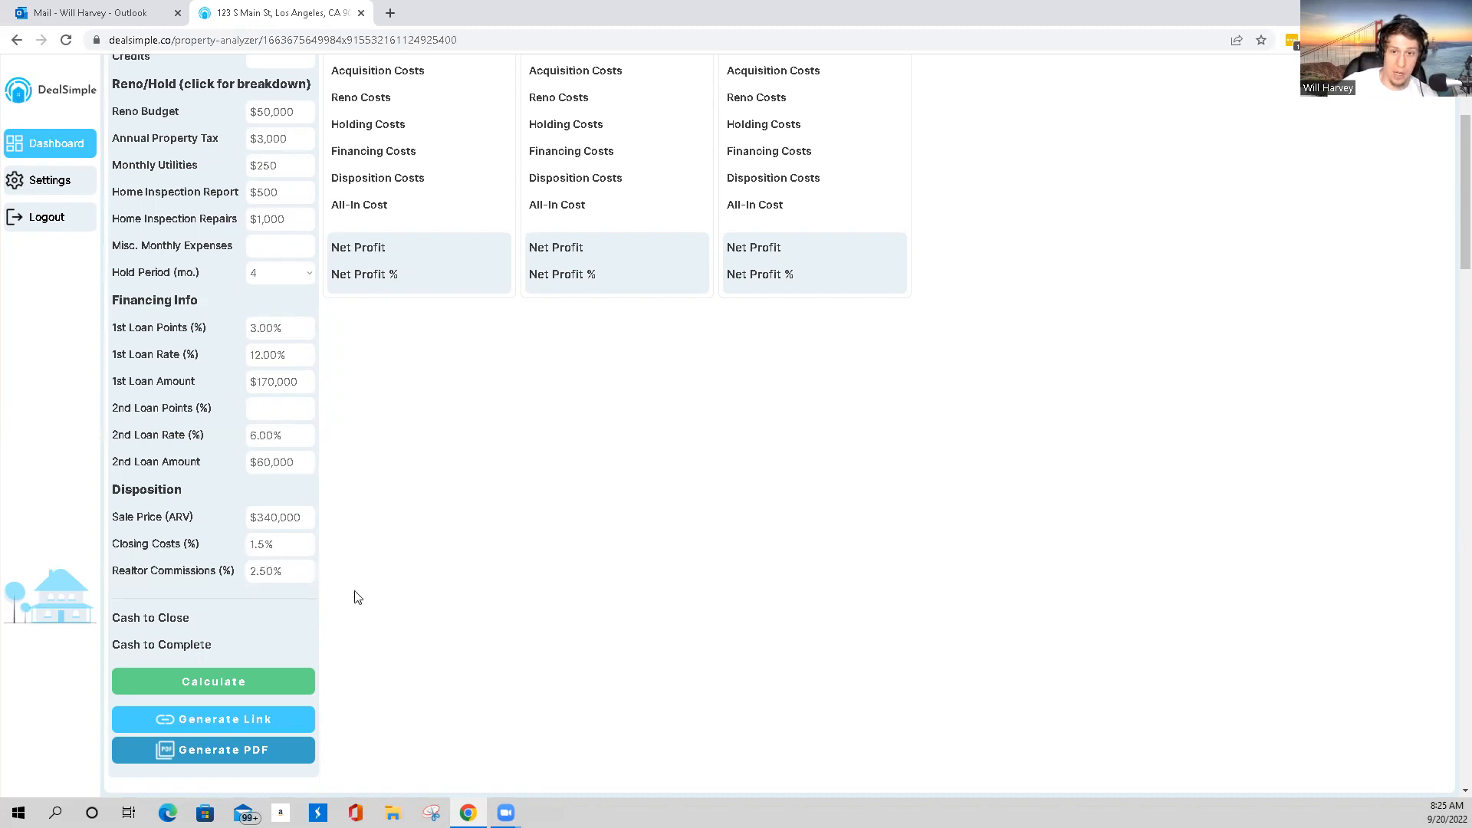
# - Calculate the flip analysis and review the costs and net profit of the three budget scenarios
pyautogui.click(235, 683)
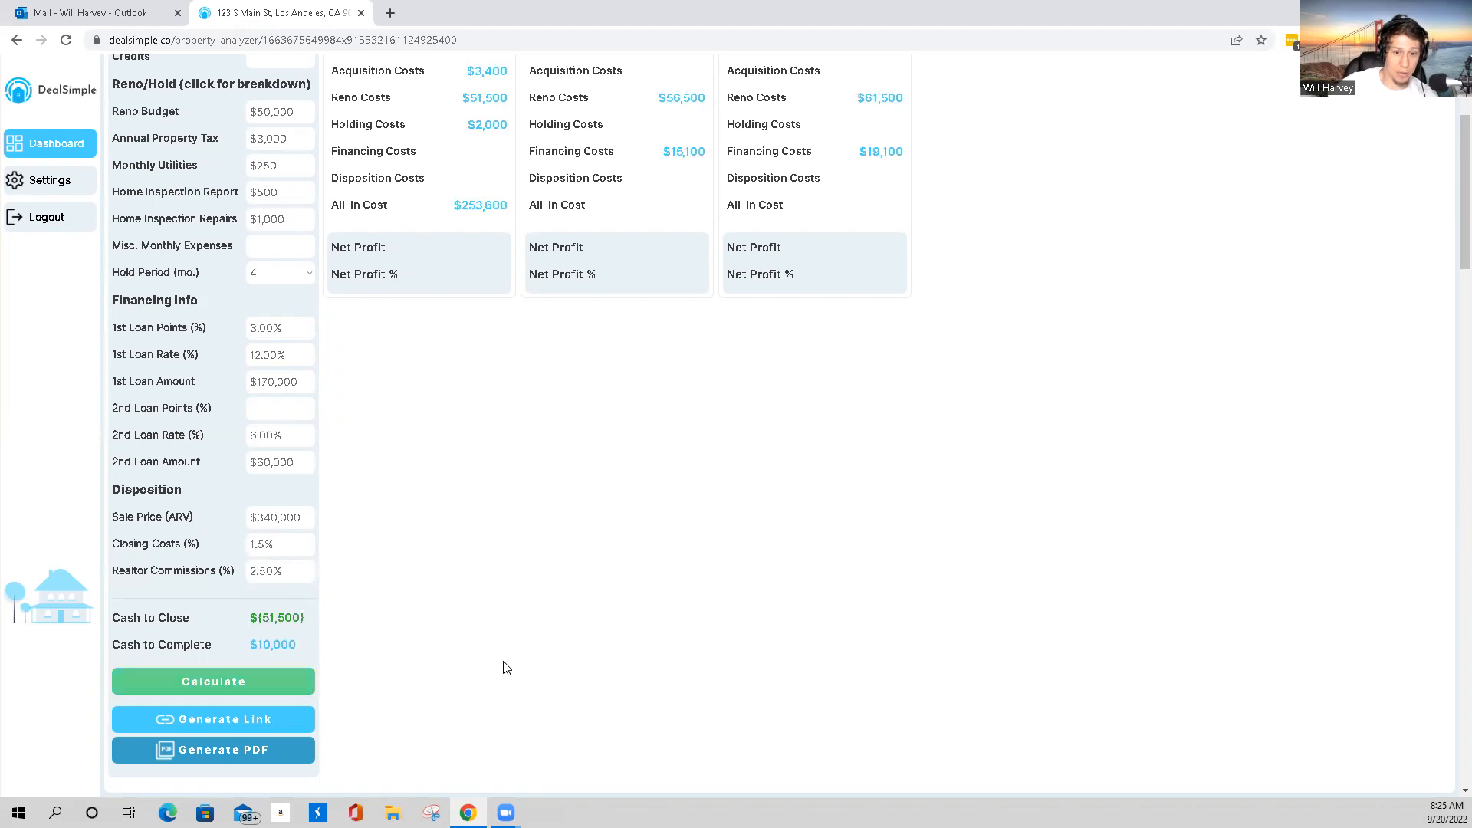
pyautogui.scroll(1, 274, 612)
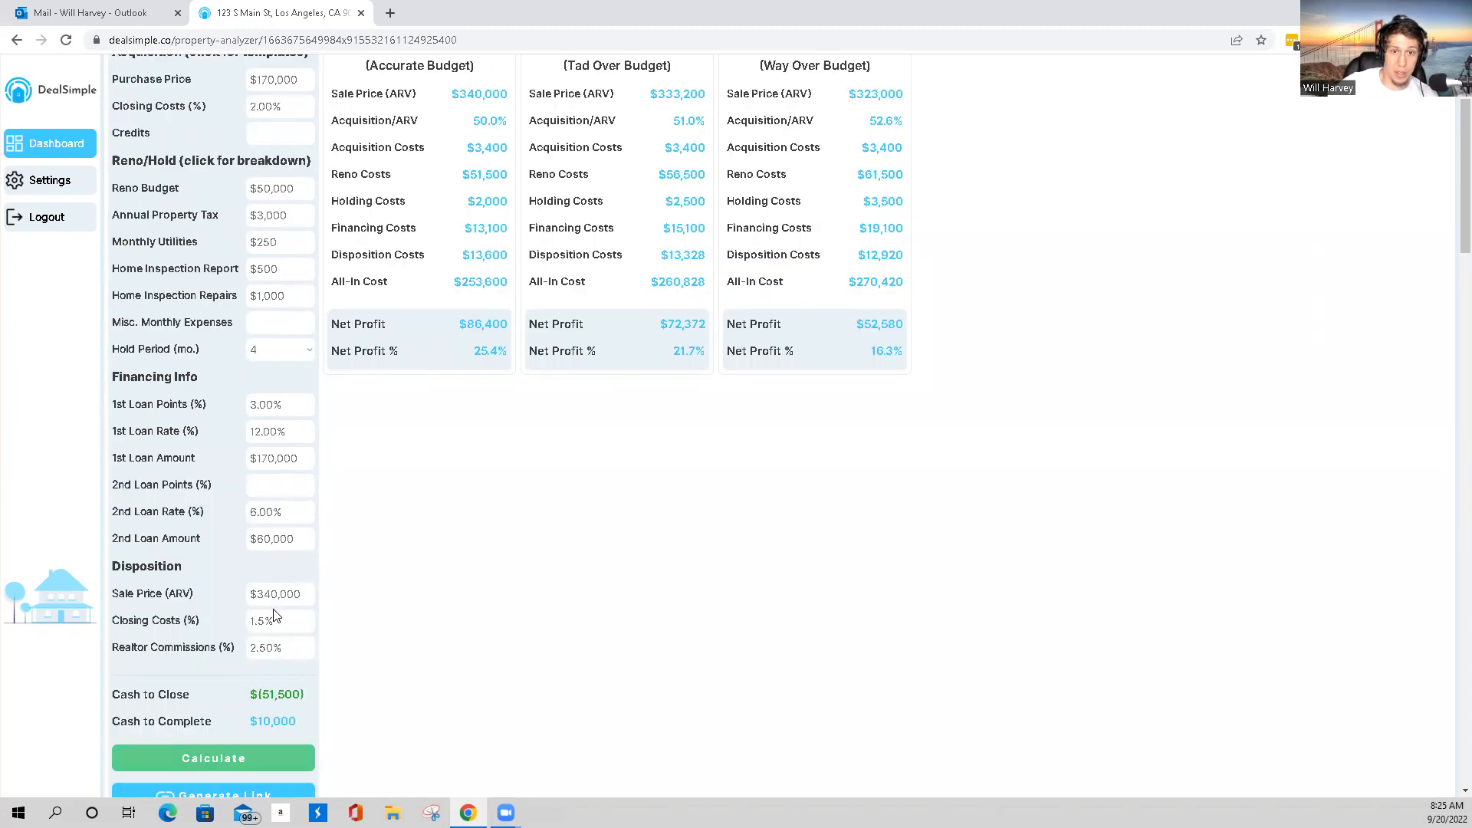
pyautogui.scroll(2, 274, 614)
pyautogui.scroll(-1, 274, 609)
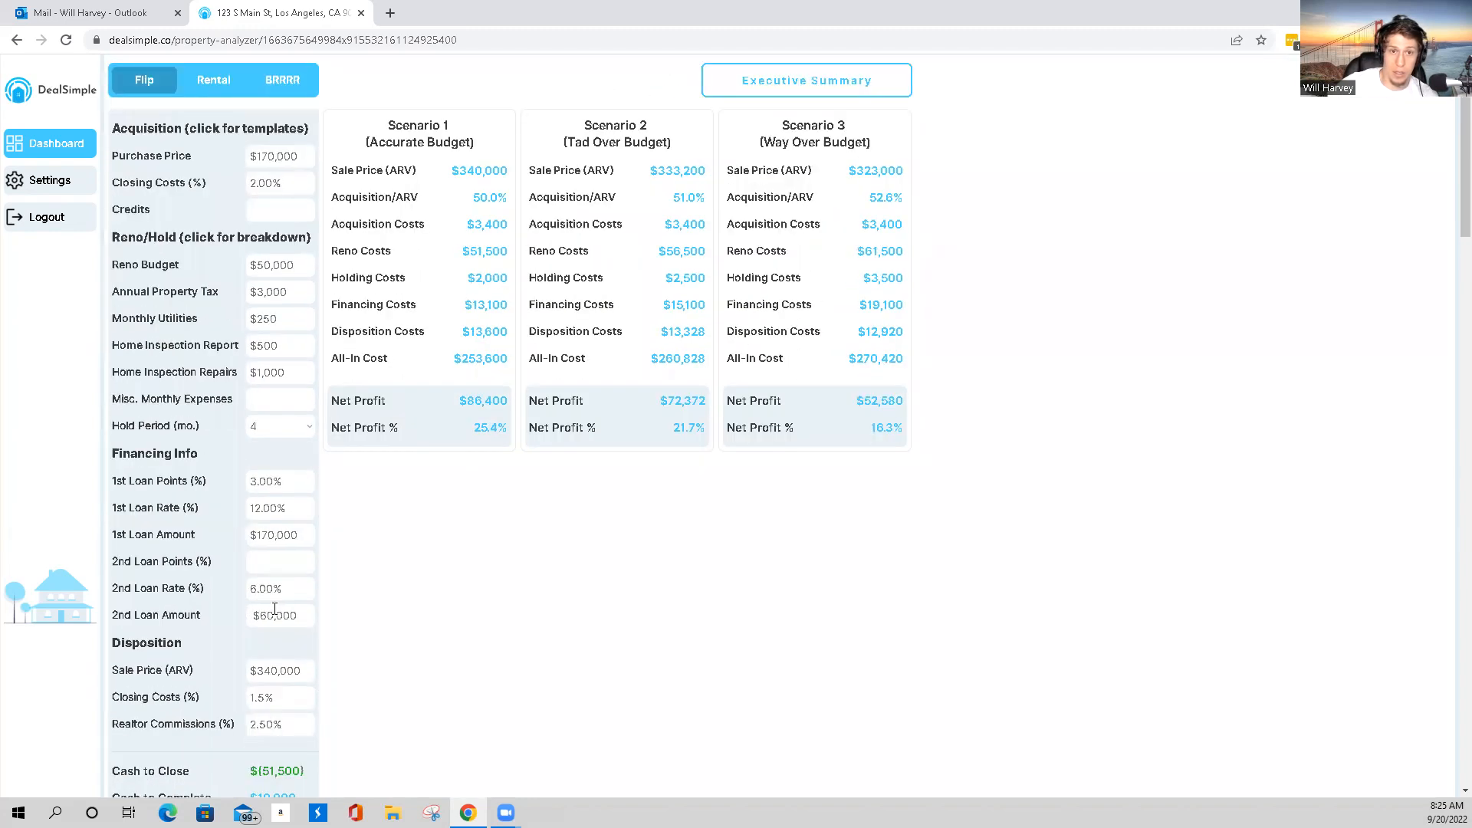
# - Set the after-repair sale price in the disposition inputs to $320,000
pyautogui.scroll(-1, 274, 608)
pyautogui.scroll(1, 275, 608)
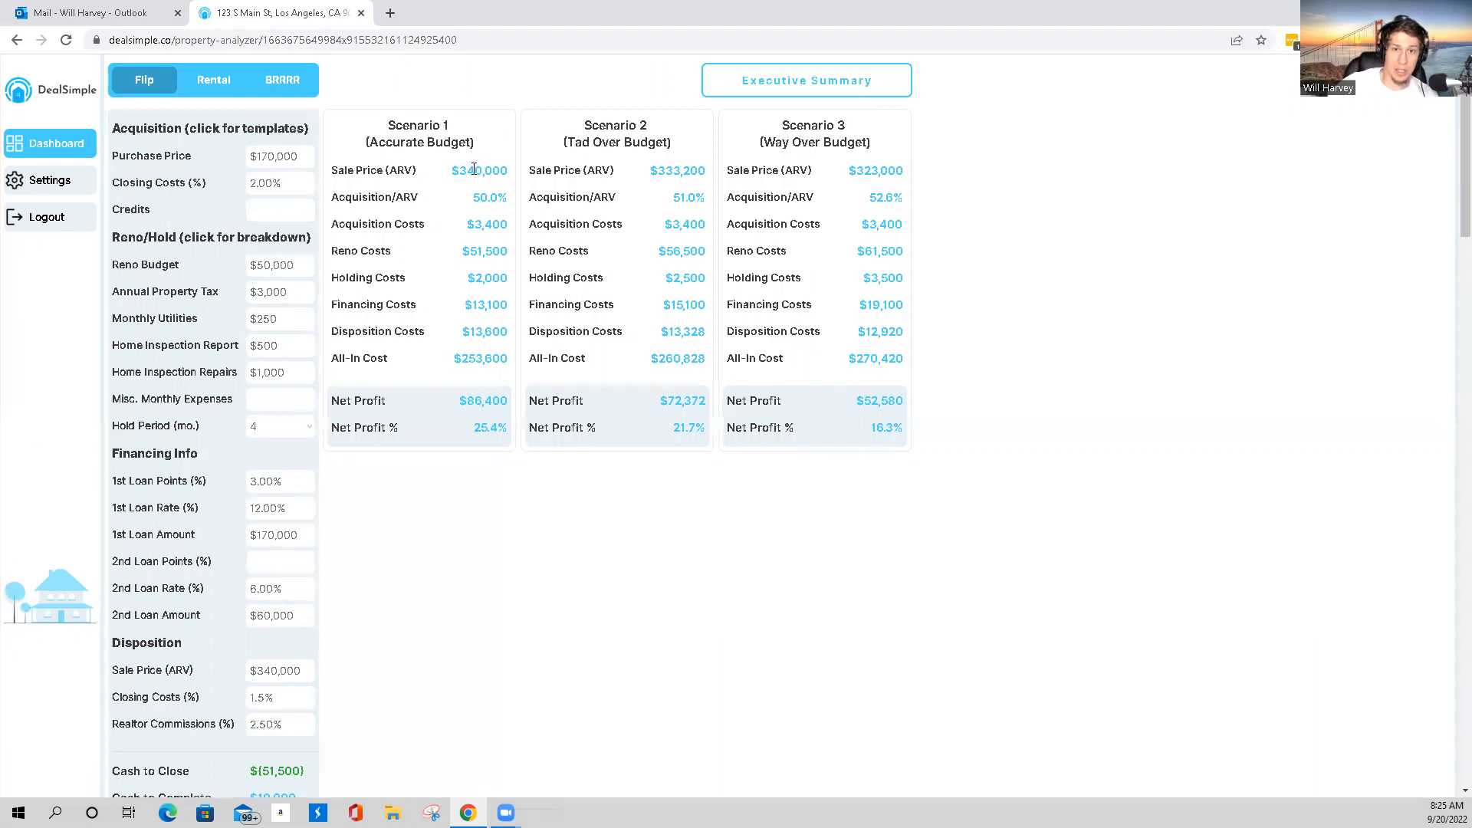
pyautogui.scroll(-1, 383, 425)
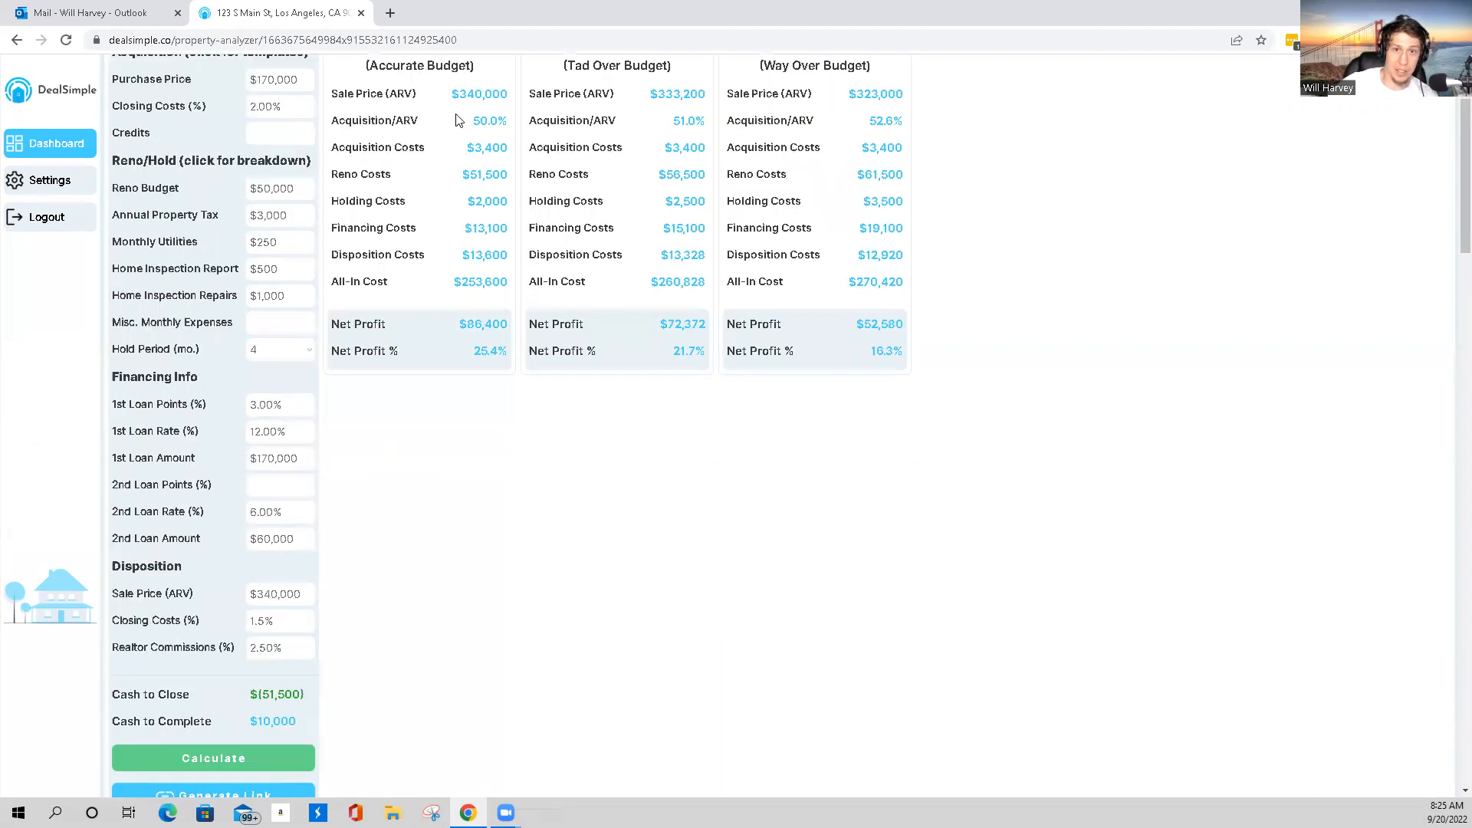
pyautogui.scroll(-1, 309, 529)
pyautogui.click(278, 518)
pyautogui.moveTo(278, 521); pyautogui.dragTo(271, 522)
pyautogui.write('20')
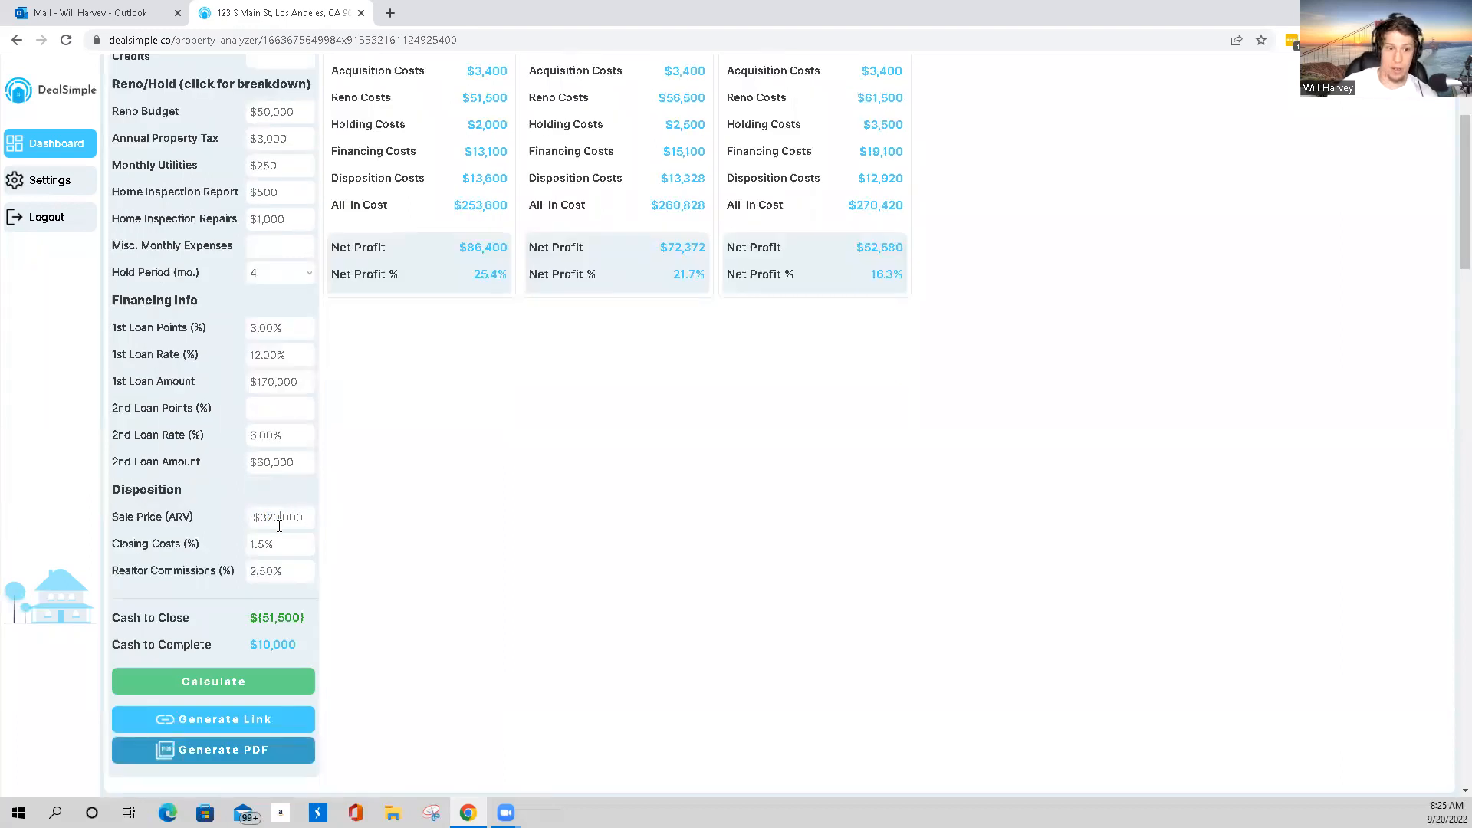
pyautogui.click(233, 489)
# - Set the hold period to 5 months and recalculate the flip scenarios
pyautogui.scroll(1, 237, 495)
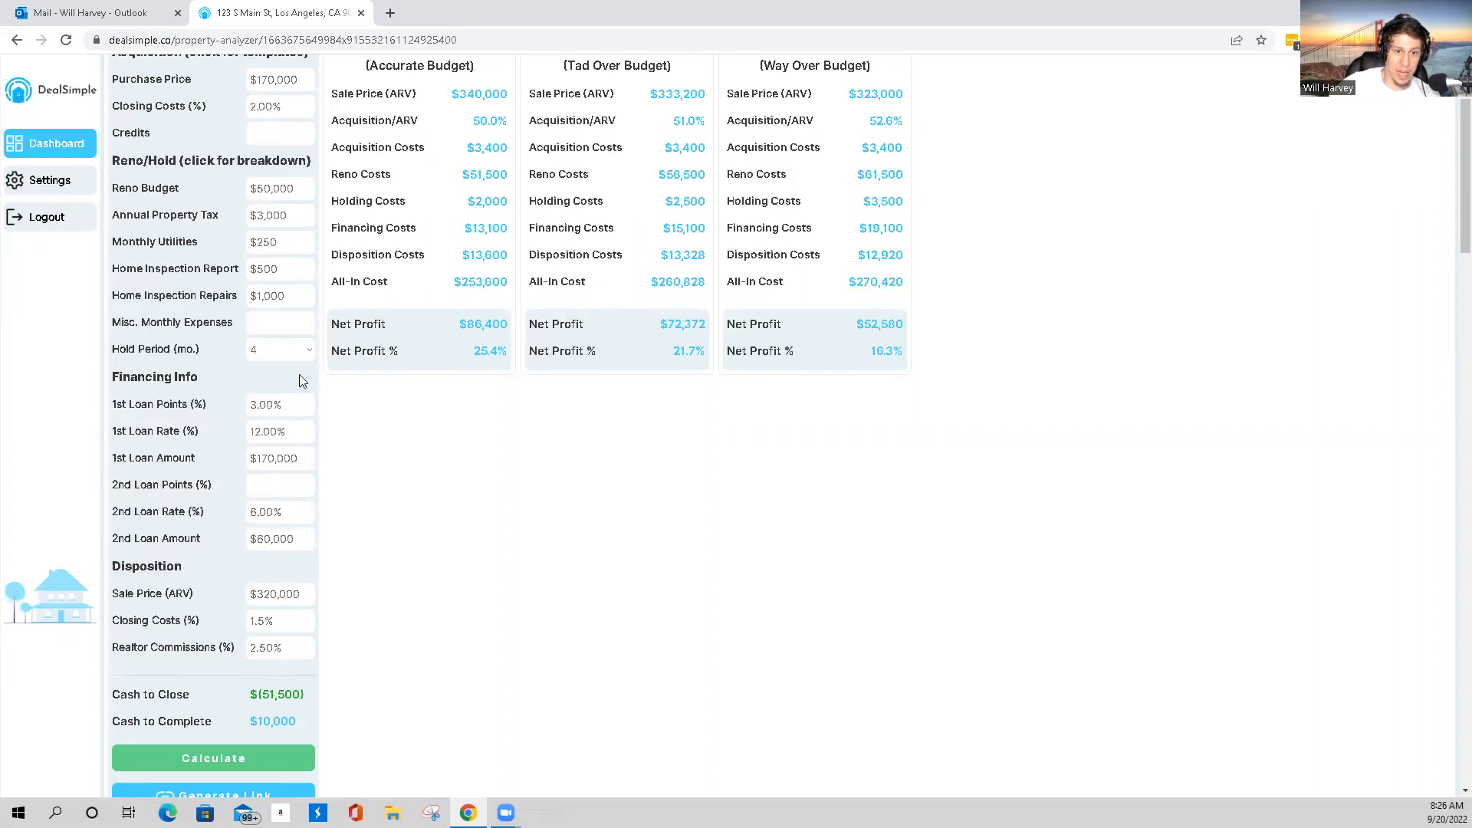
pyautogui.click(303, 352)
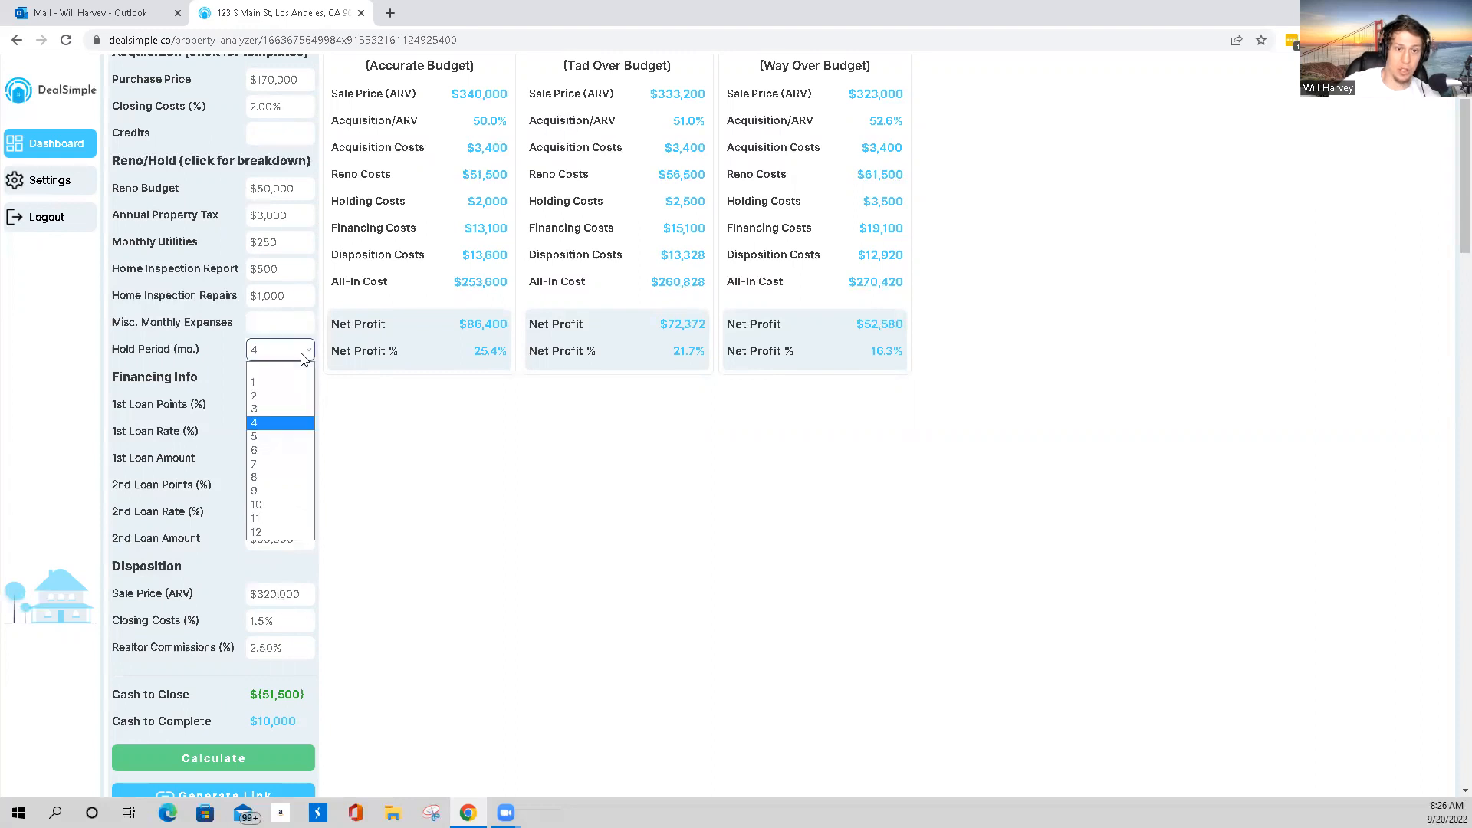
pyautogui.click(285, 437)
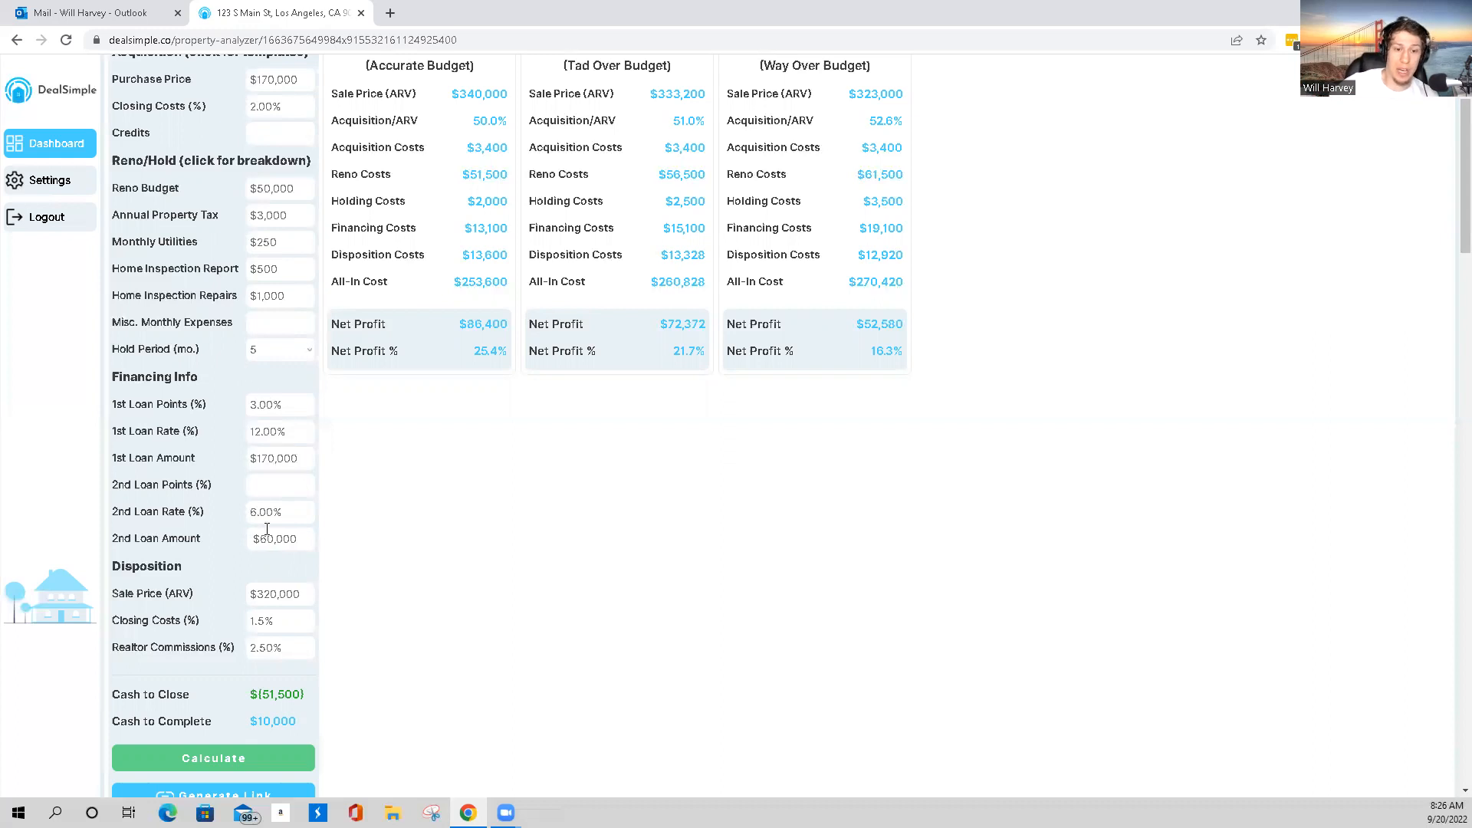
pyautogui.scroll(-1, 221, 485)
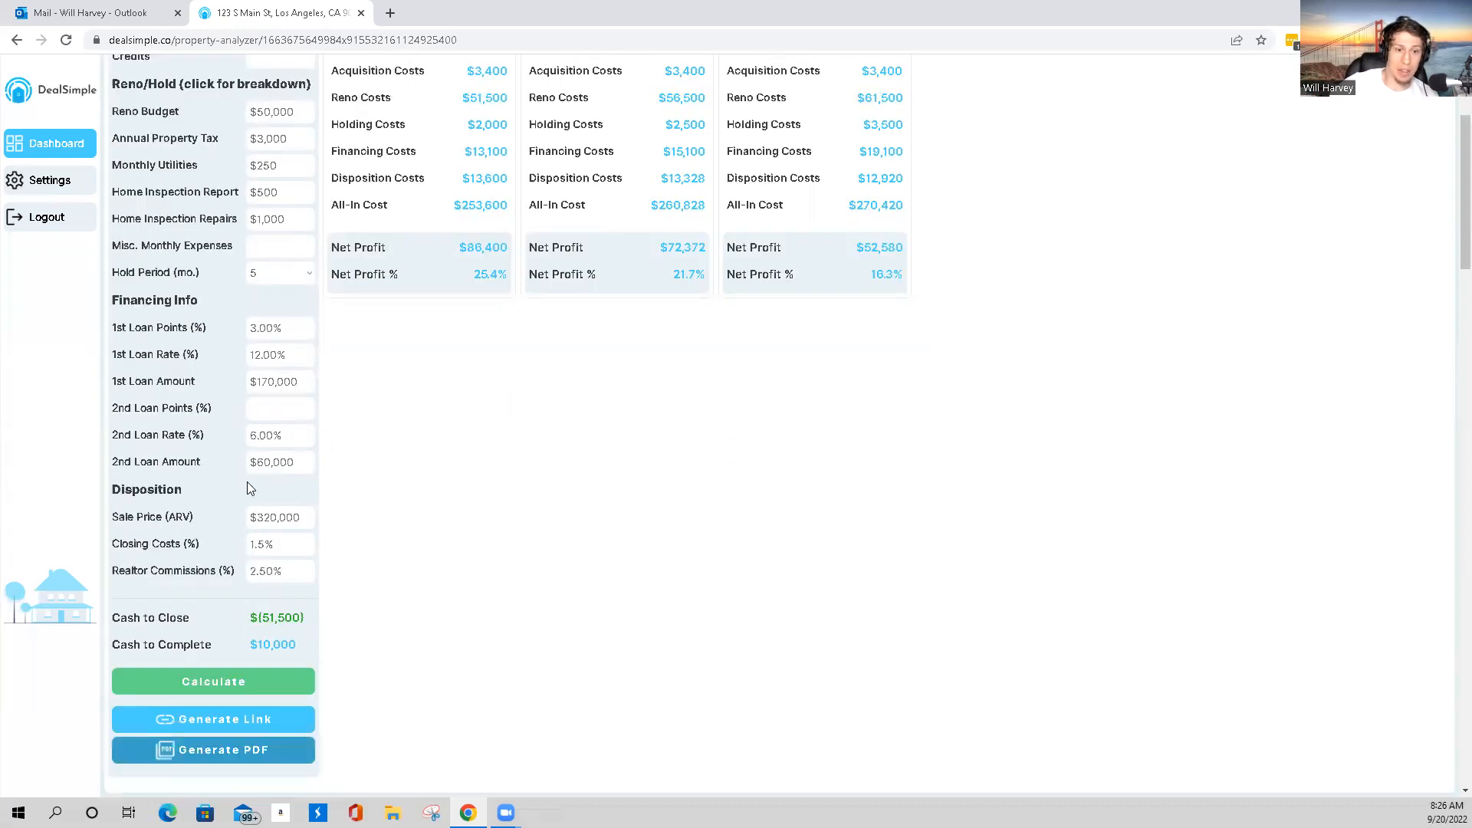
pyautogui.click(276, 685)
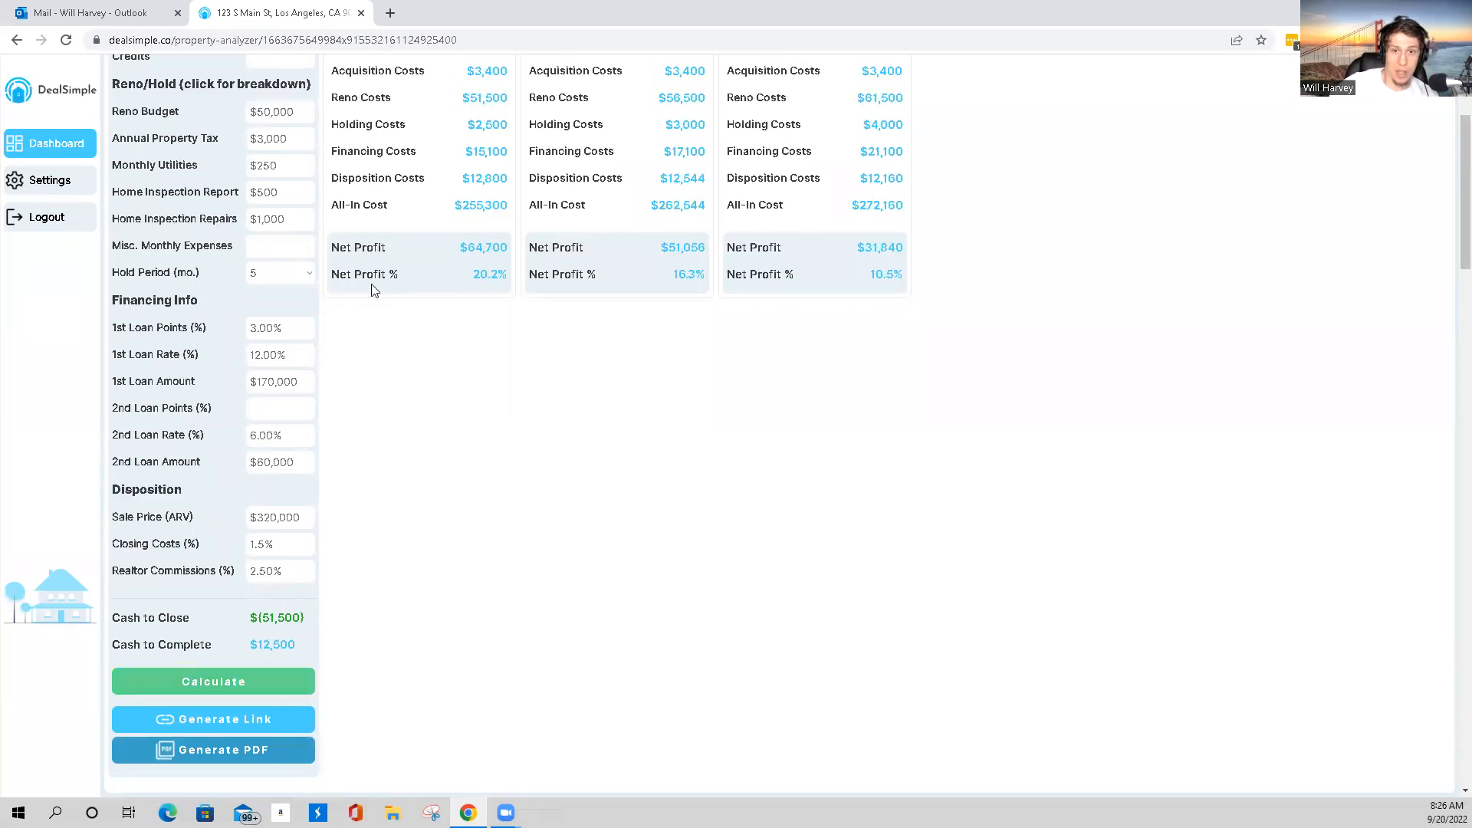
# - Examine the recalculated costs and net profit of the three budget scenarios alongside the deal inputs
pyautogui.click(282, 326)
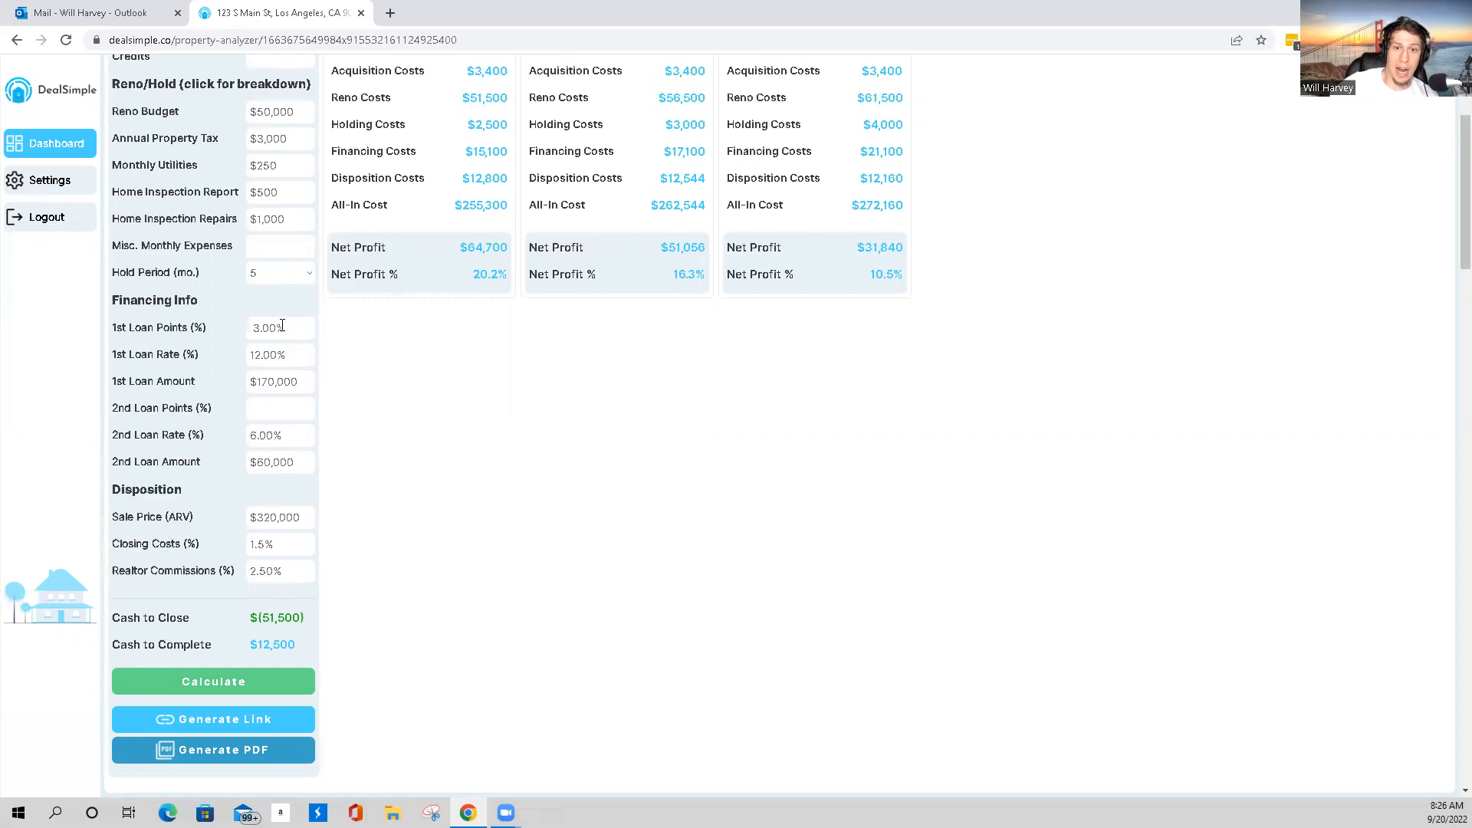
pyautogui.click(304, 310)
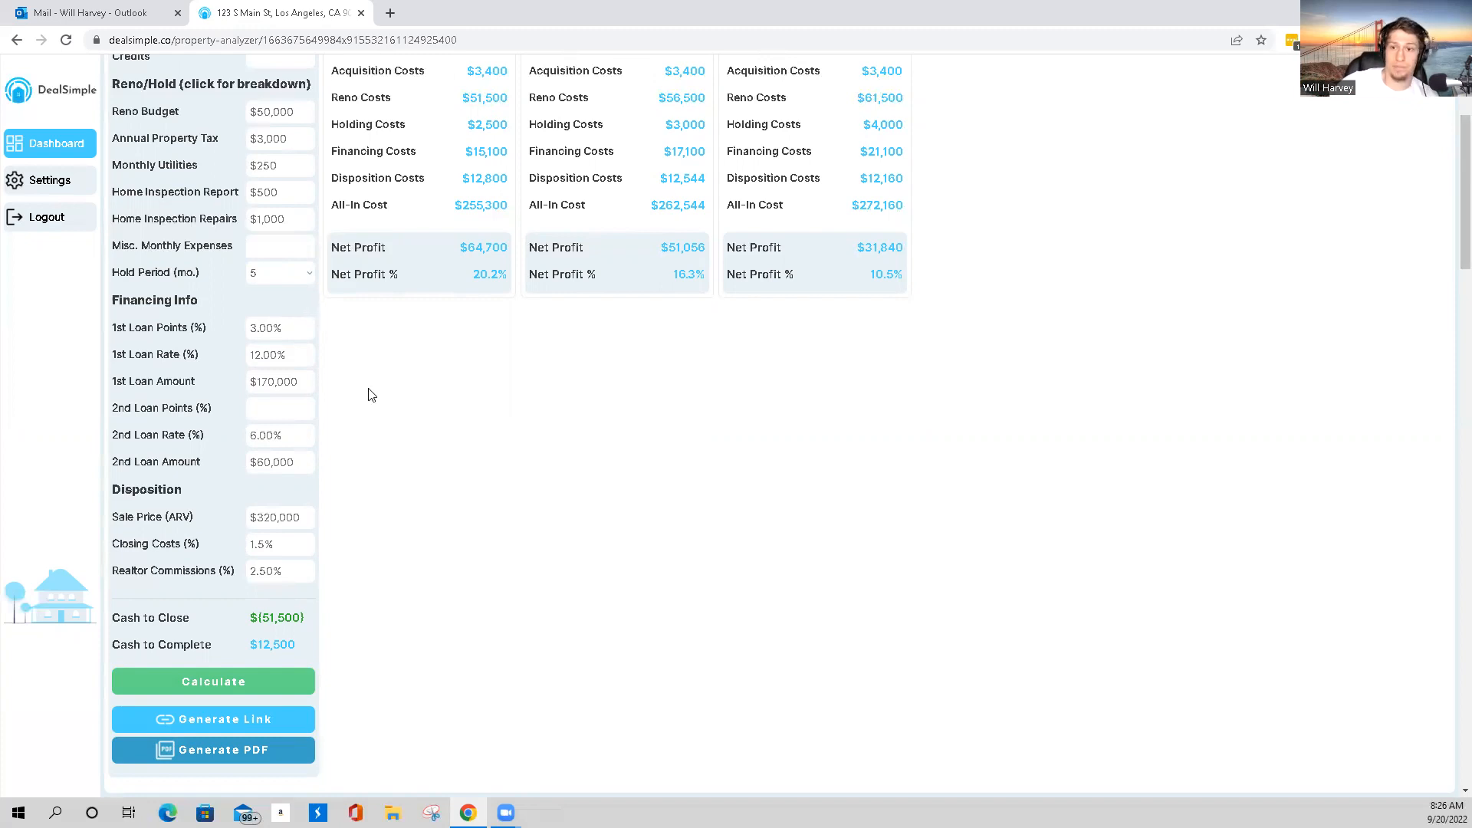
pyautogui.scroll(2, 370, 394)
pyautogui.scroll(1, 370, 394)
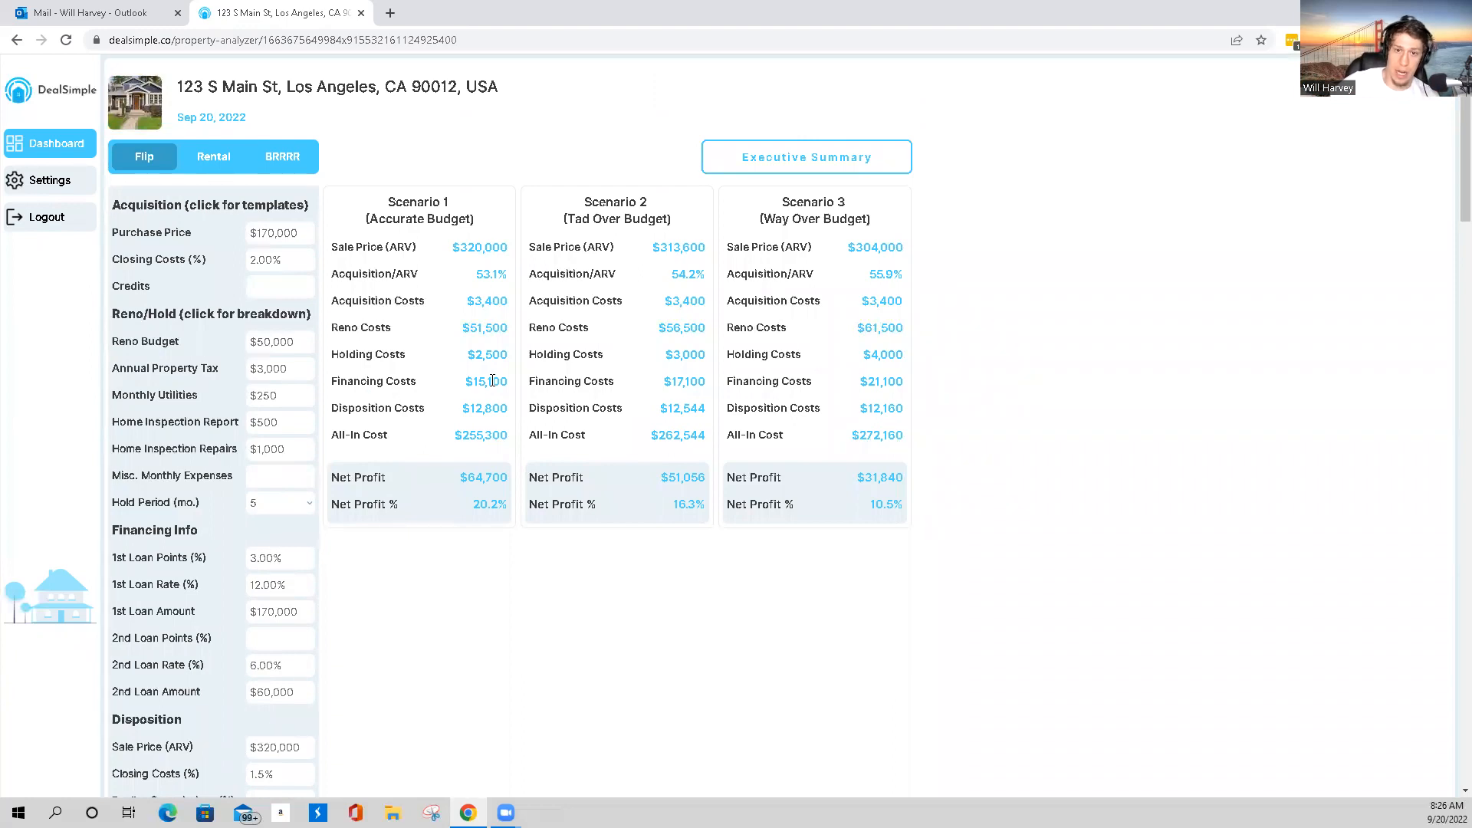
pyautogui.scroll(-1, 460, 387)
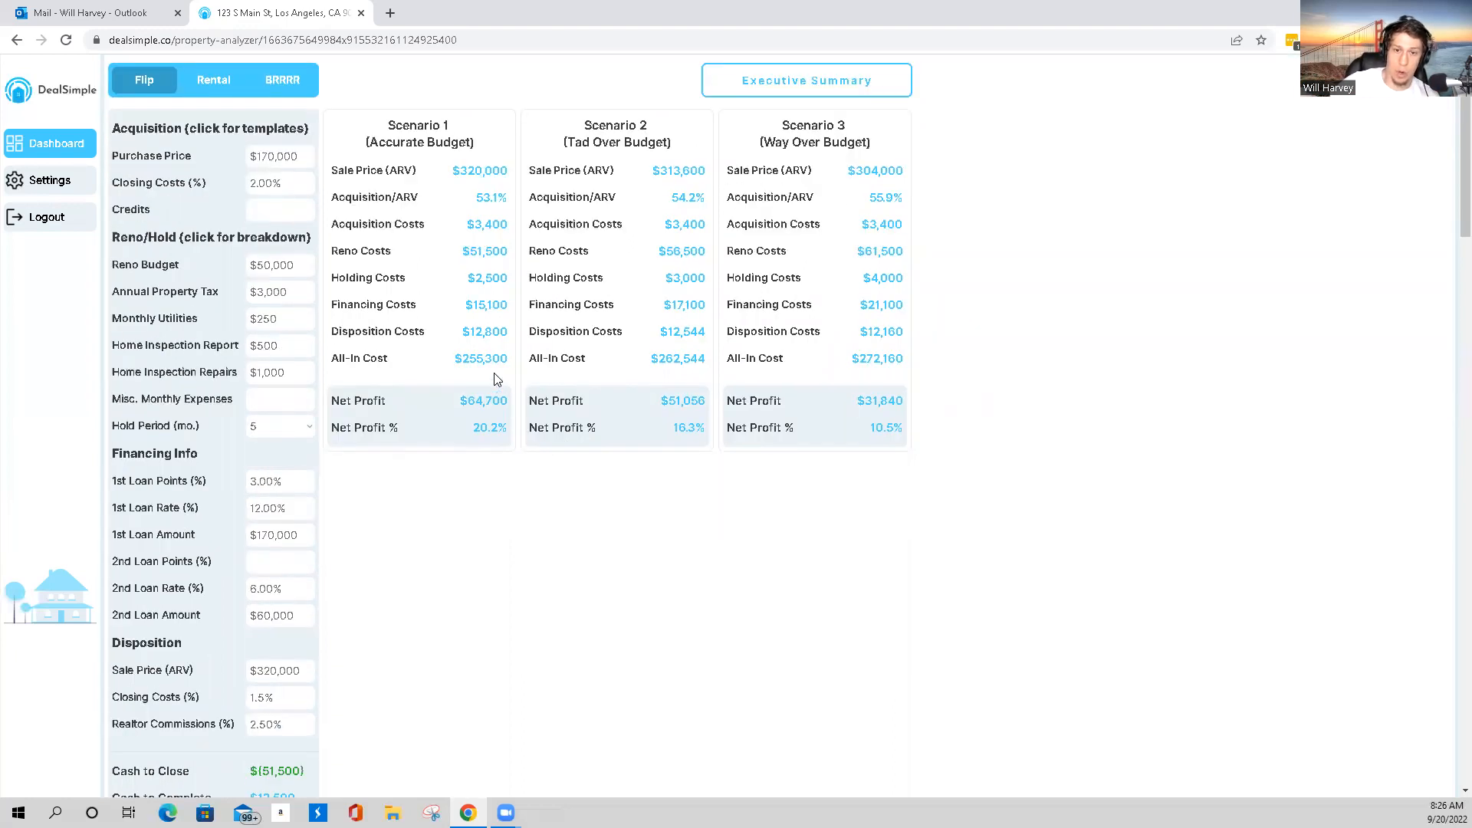
pyautogui.scroll(1, 493, 376)
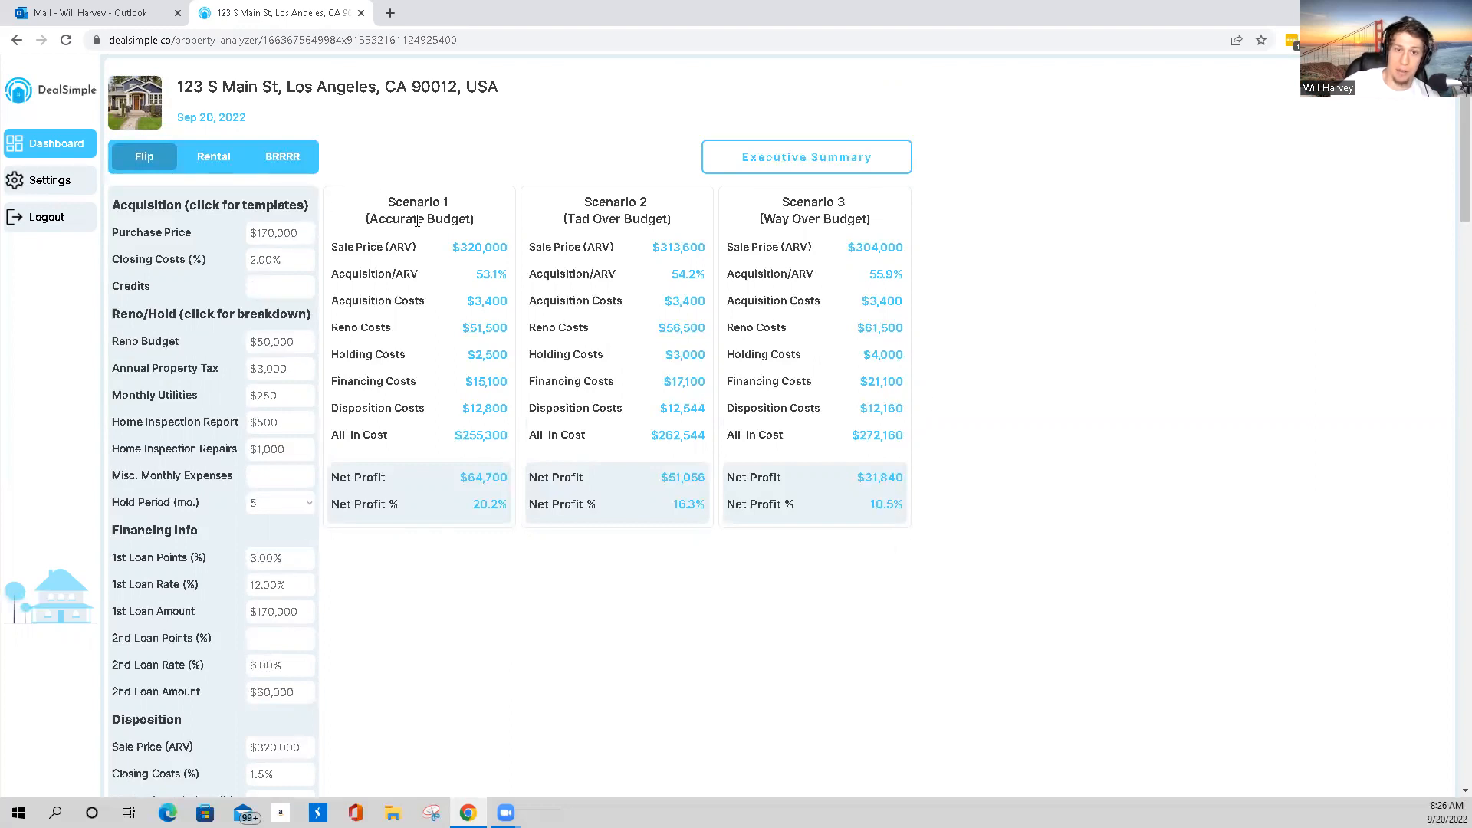
pyautogui.moveTo(603, 221)
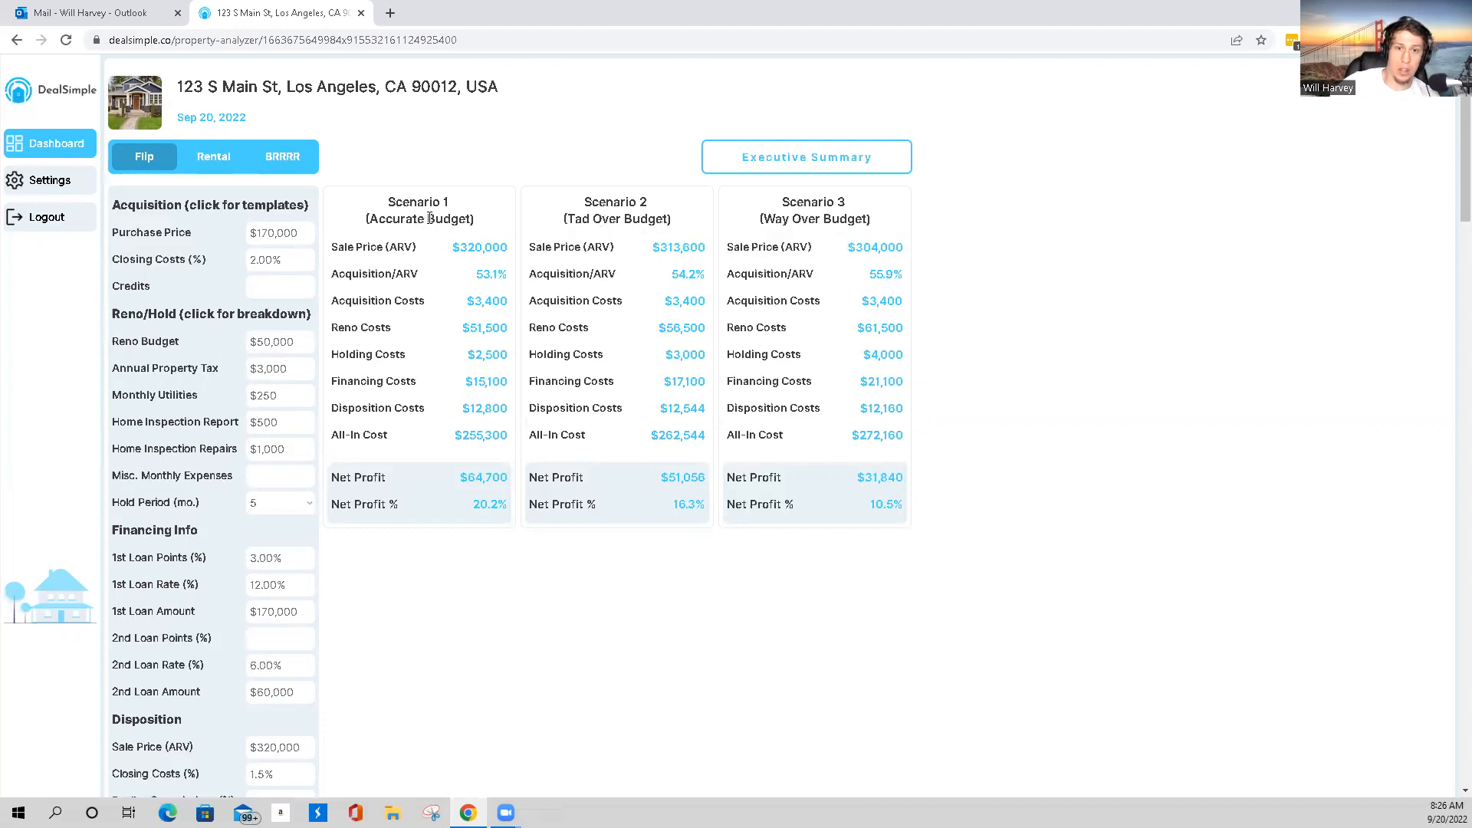
pyautogui.scroll(-1, 305, 222)
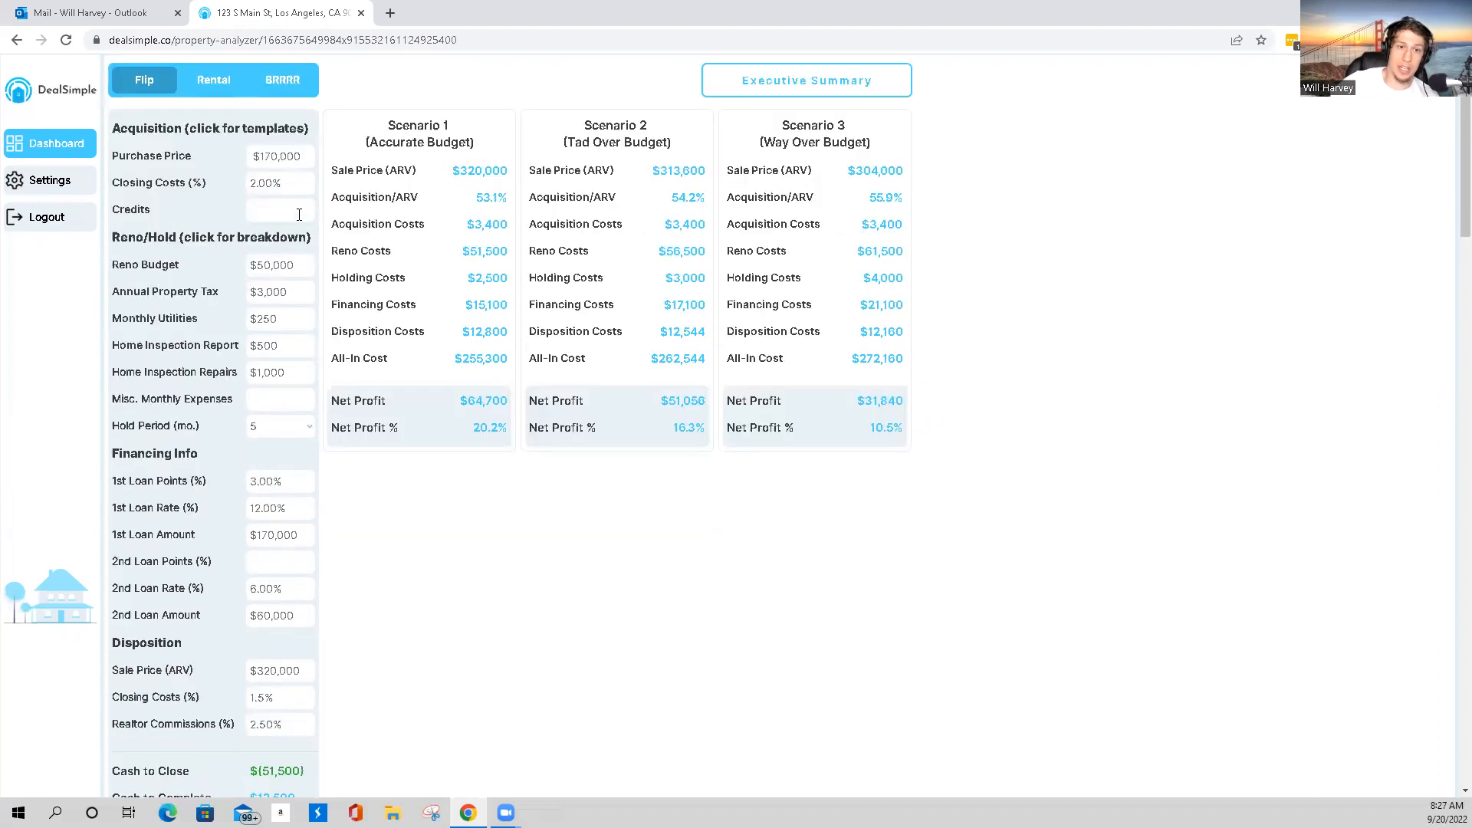
pyautogui.scroll(-2, 265, 467)
pyautogui.scroll(3, 302, 603)
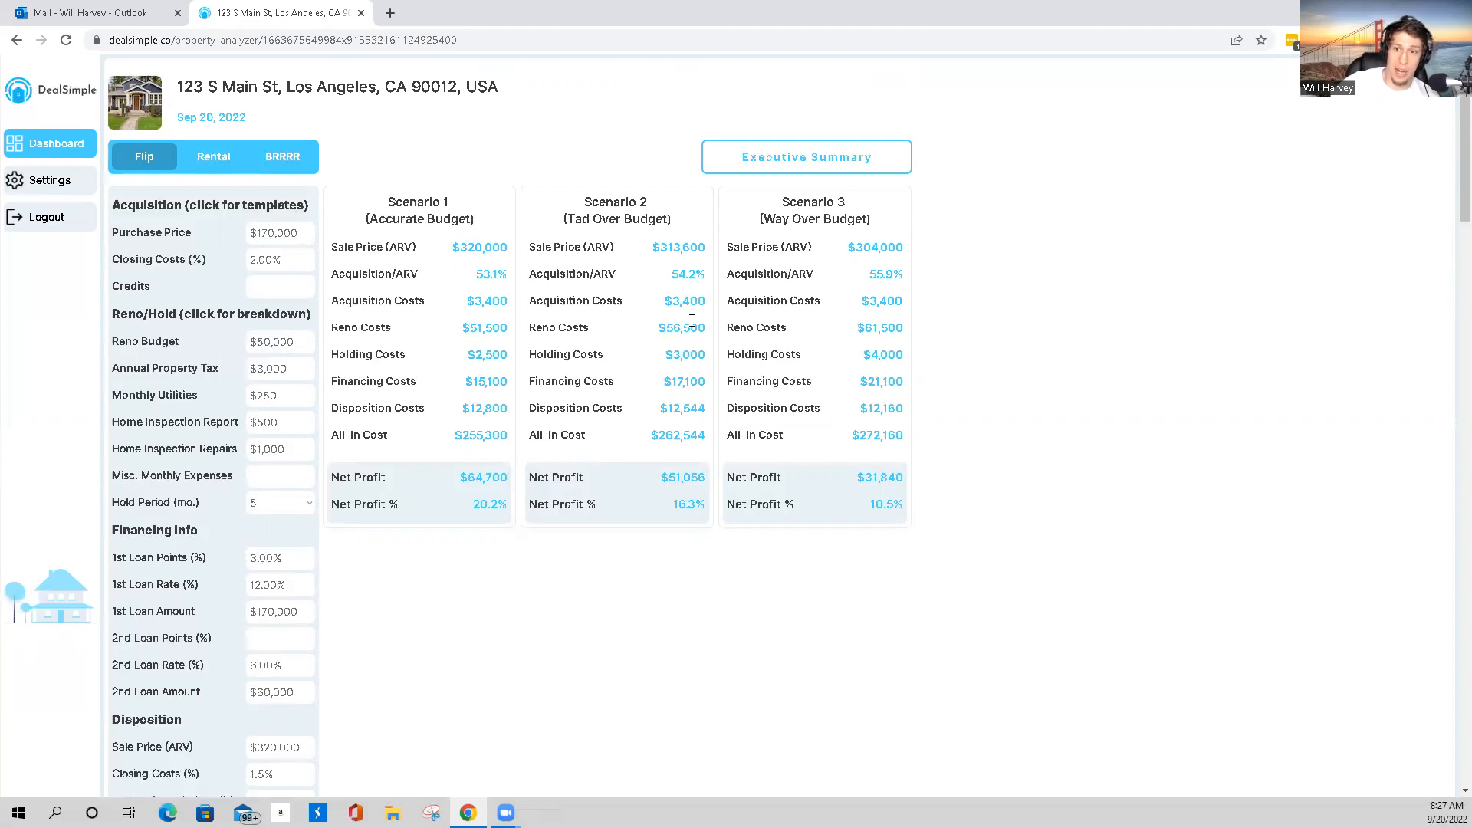
# - Examine the net profit of the way-over-budget scenario and compare it with the accurate-budget scenario and the sale price input
pyautogui.moveTo(793, 220)
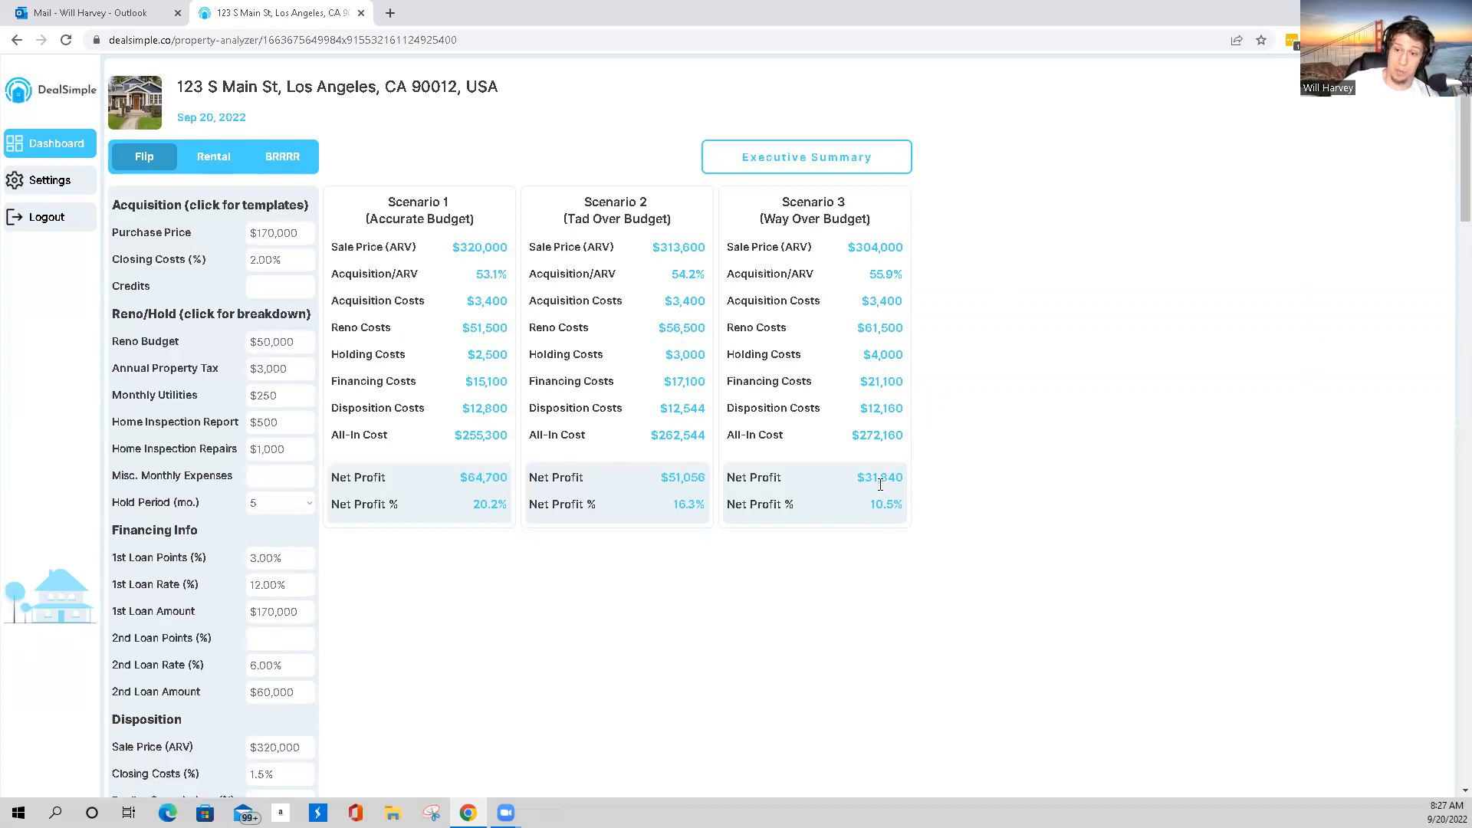
pyautogui.moveTo(858, 478); pyautogui.dragTo(900, 478)
pyautogui.click(906, 483)
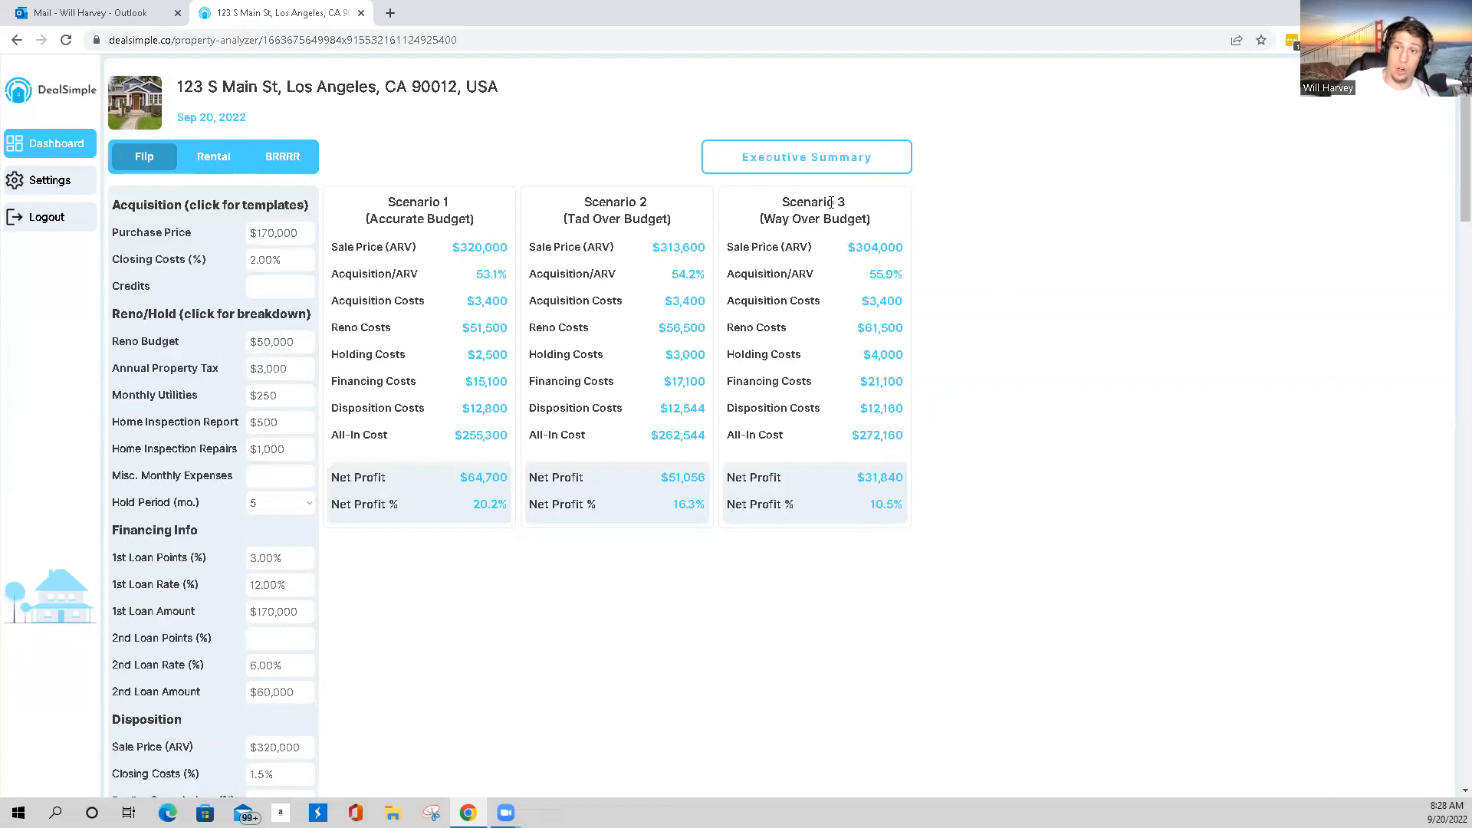
pyautogui.moveTo(831, 203)
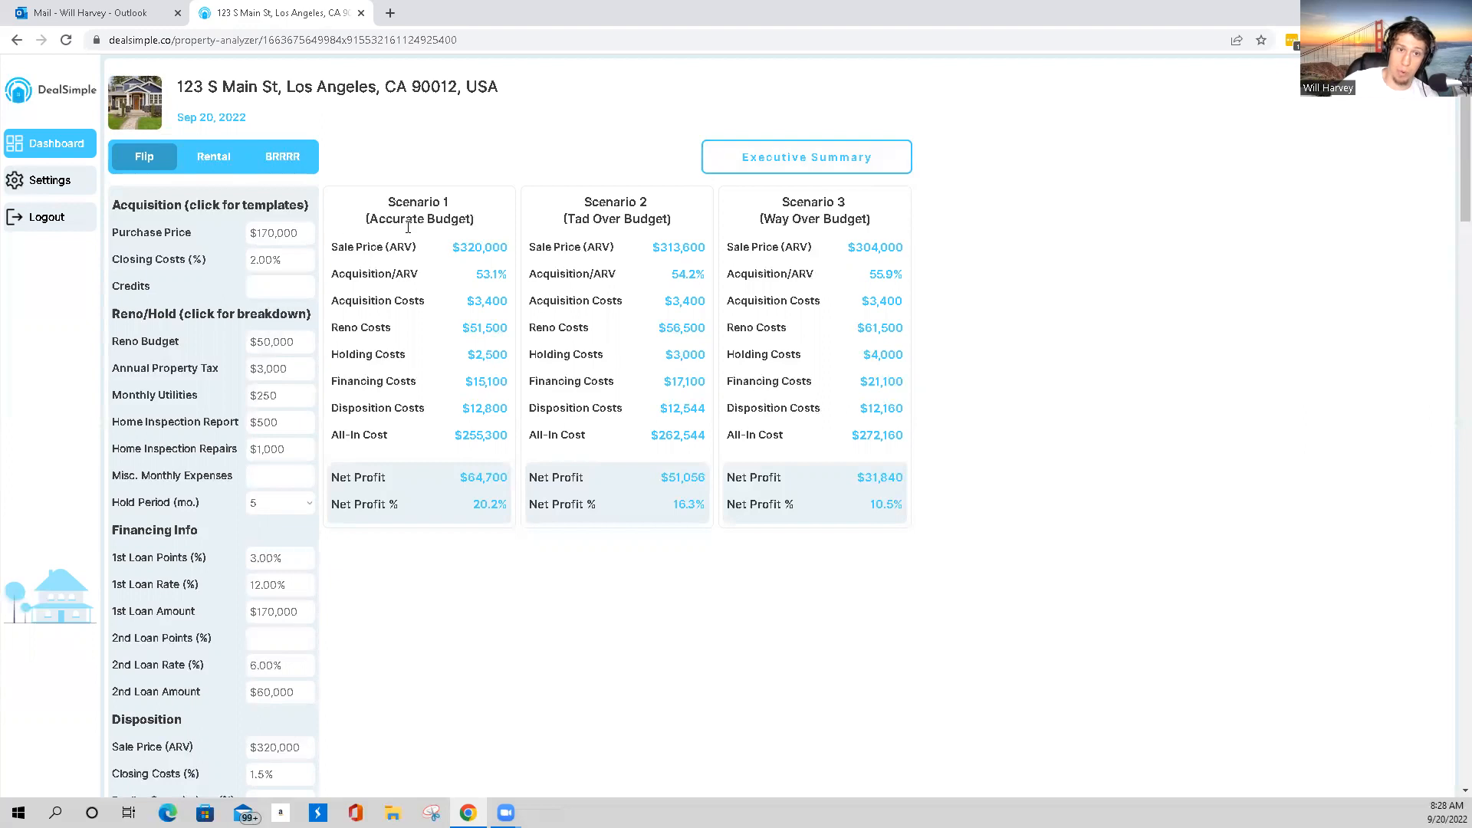
pyautogui.scroll(-1, 290, 634)
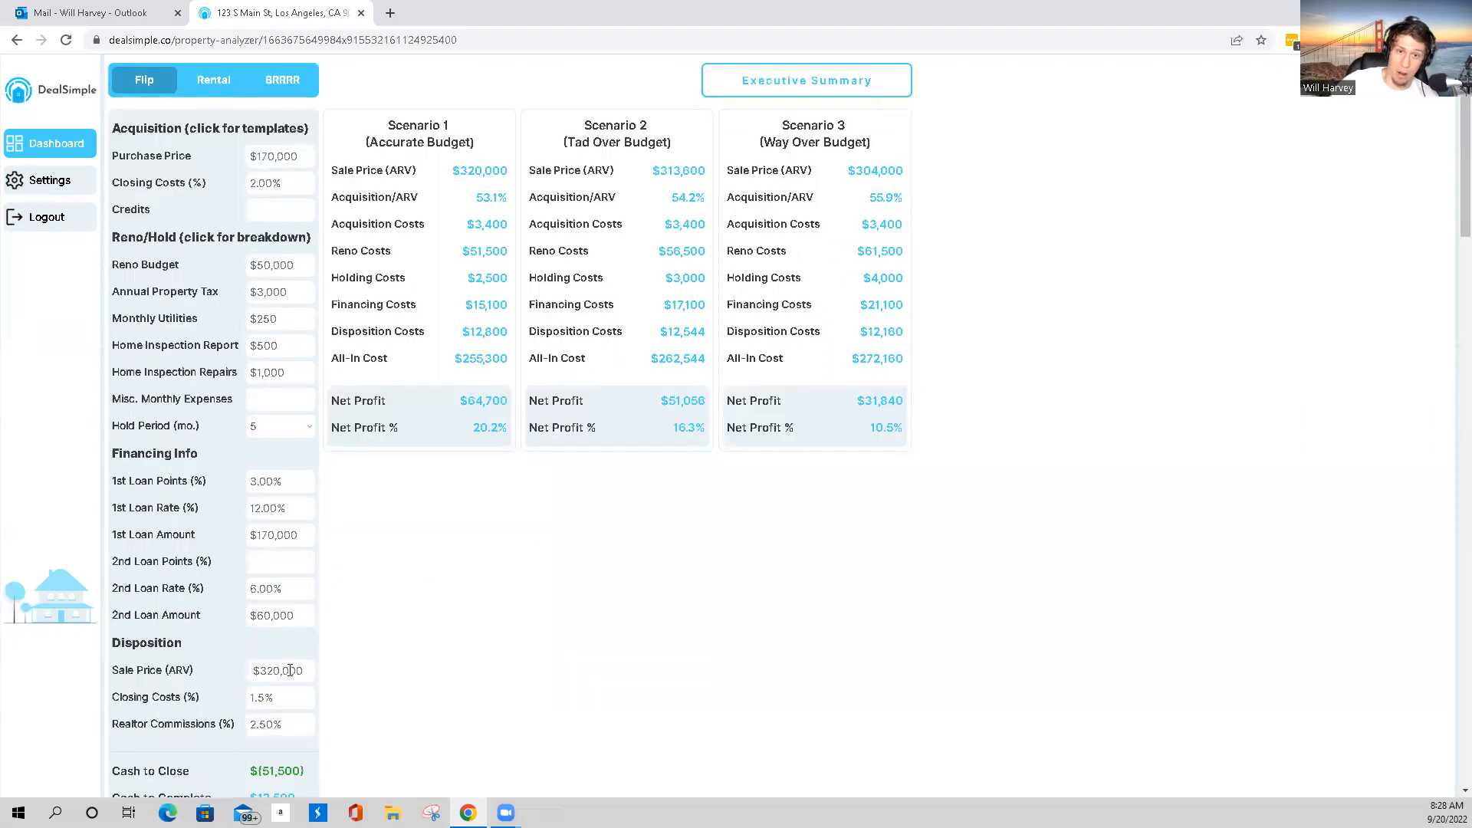
pyautogui.scroll(1, 290, 664)
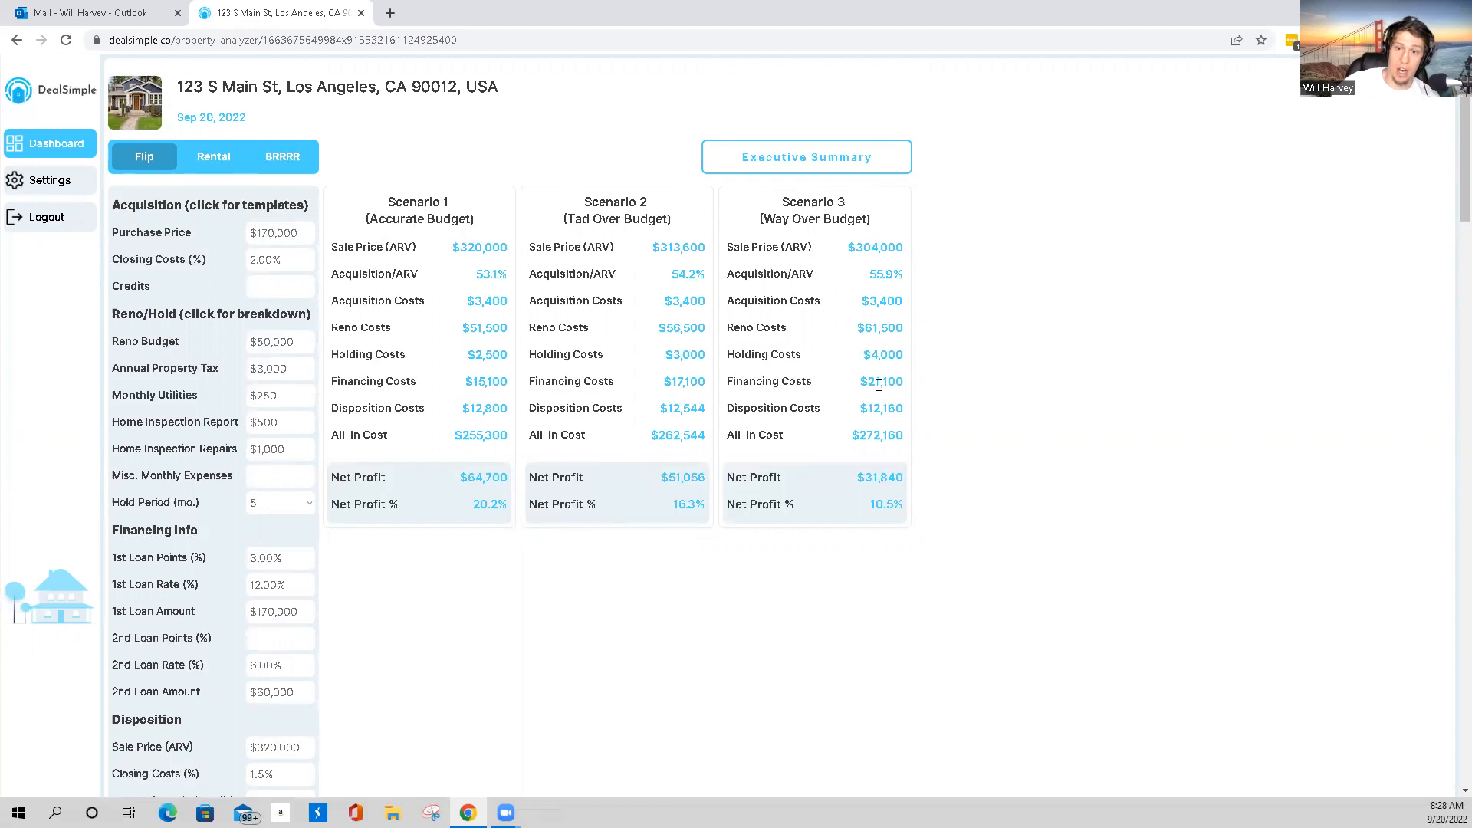
pyautogui.scroll(-3, 435, 613)
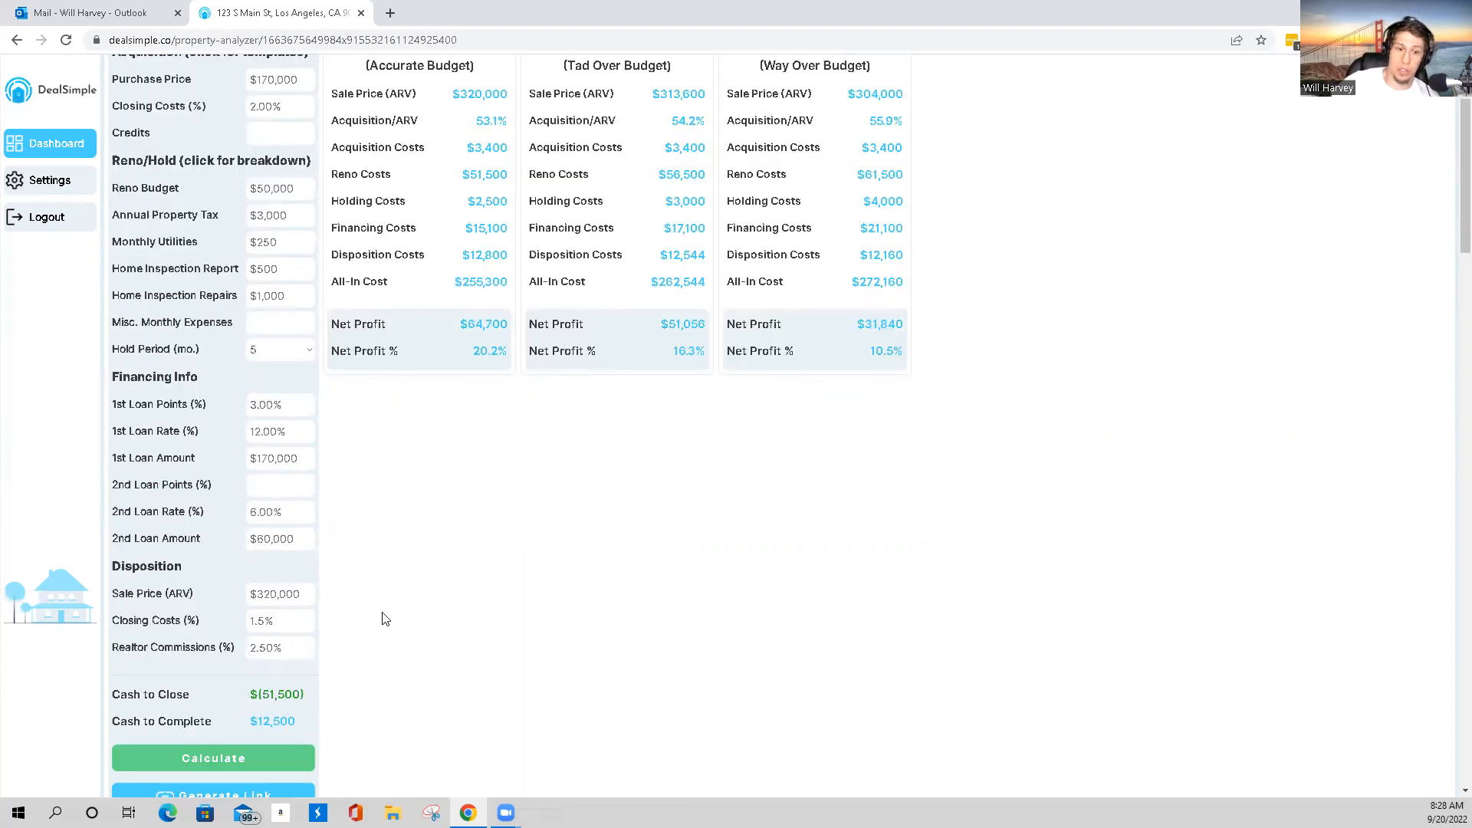
pyautogui.scroll(3, 292, 609)
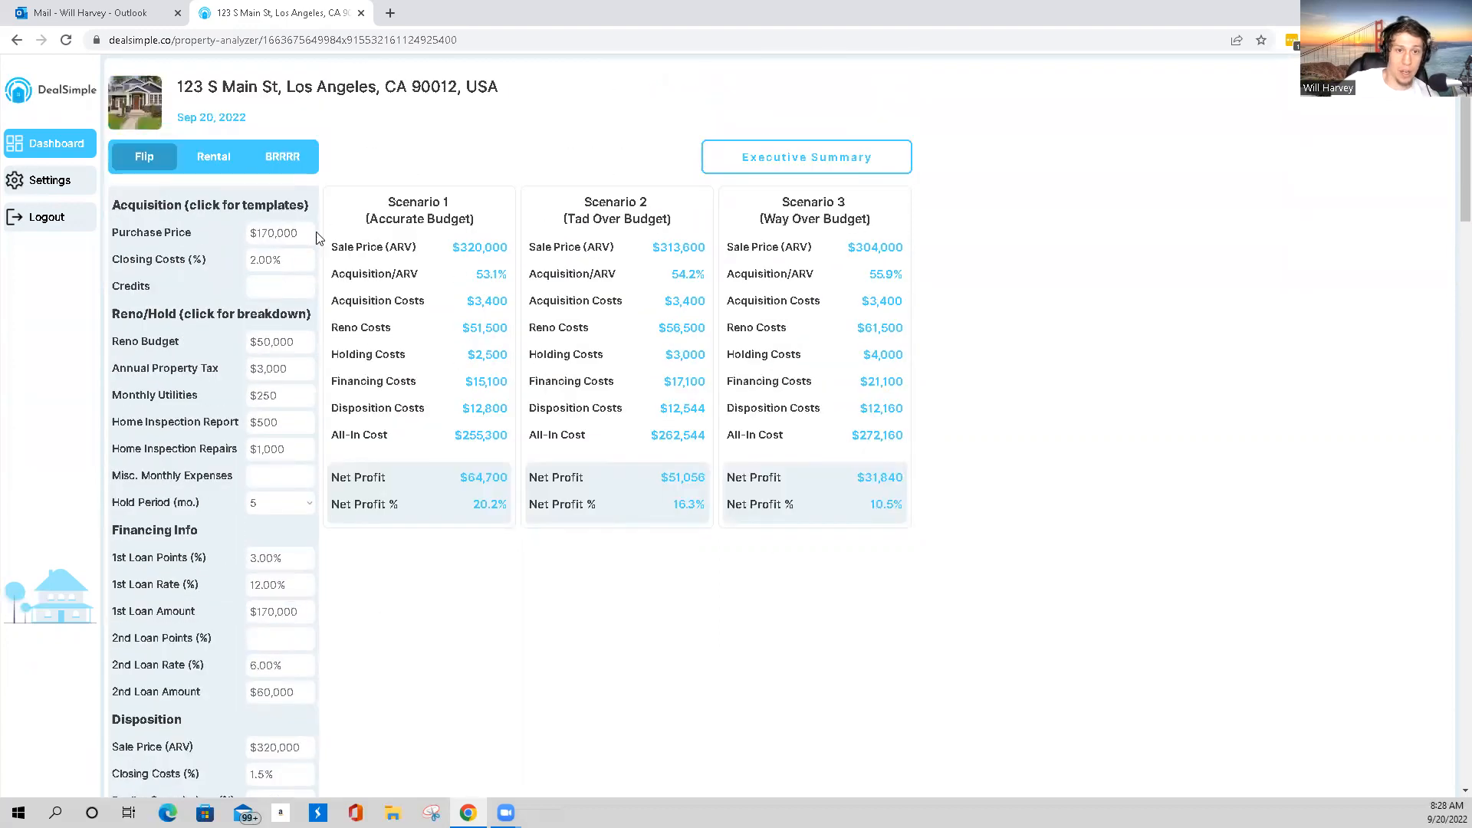
# - Set both the purchase price and the first loan amount to $200,000
pyautogui.moveTo(277, 233); pyautogui.dragTo(266, 235)
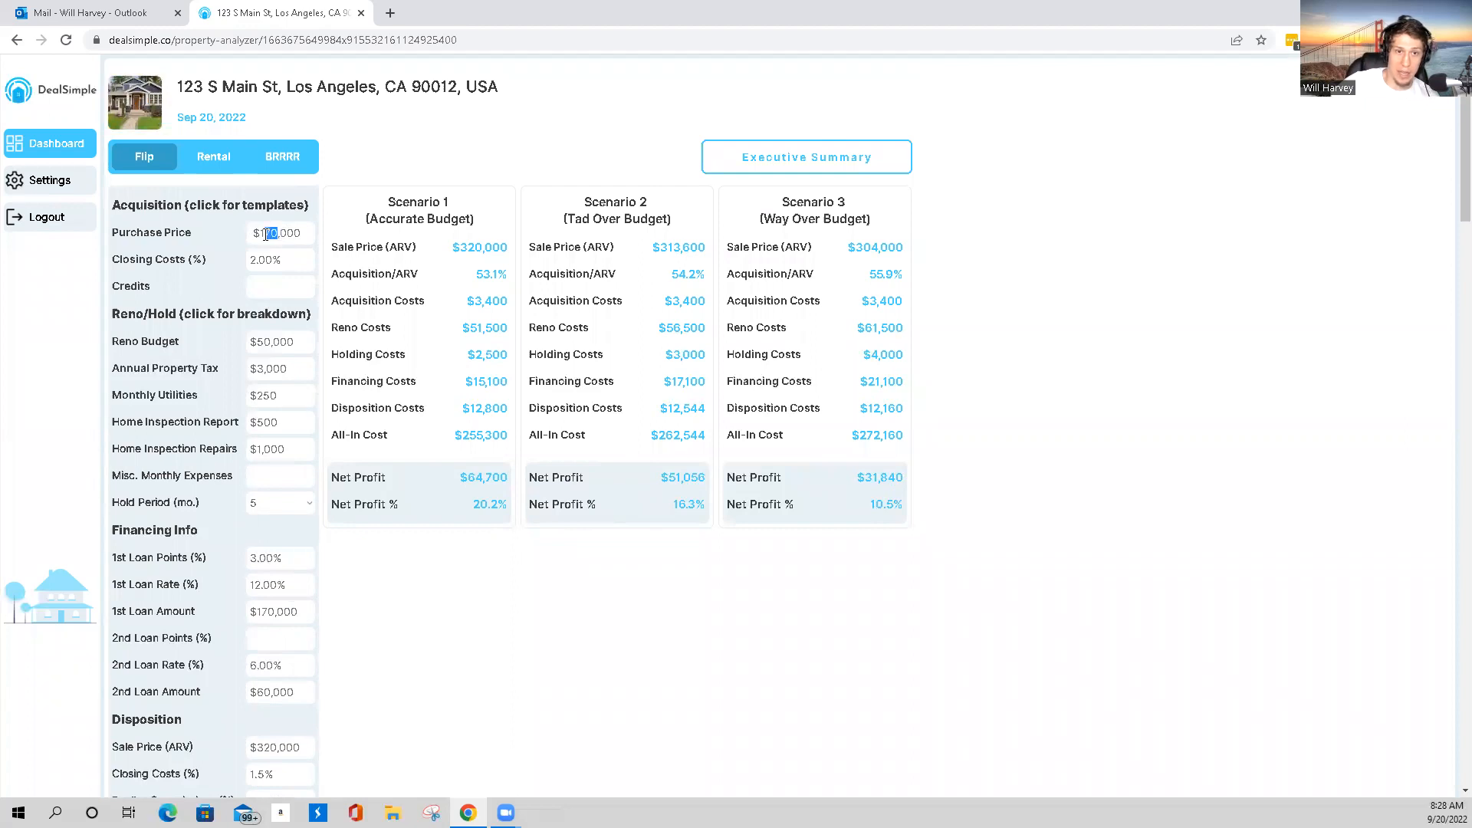
pyautogui.write('200')
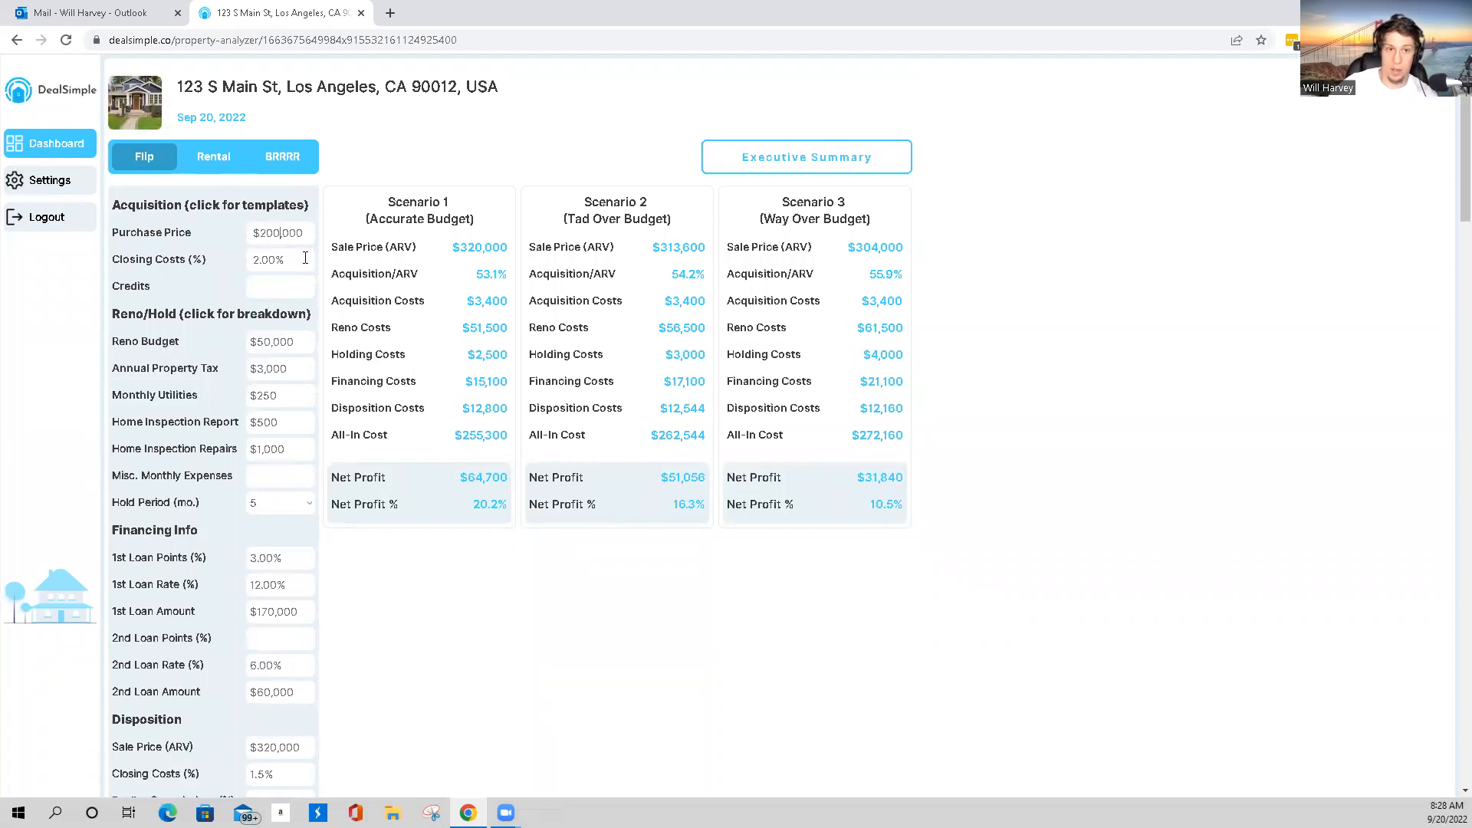
pyautogui.scroll(-2, 219, 276)
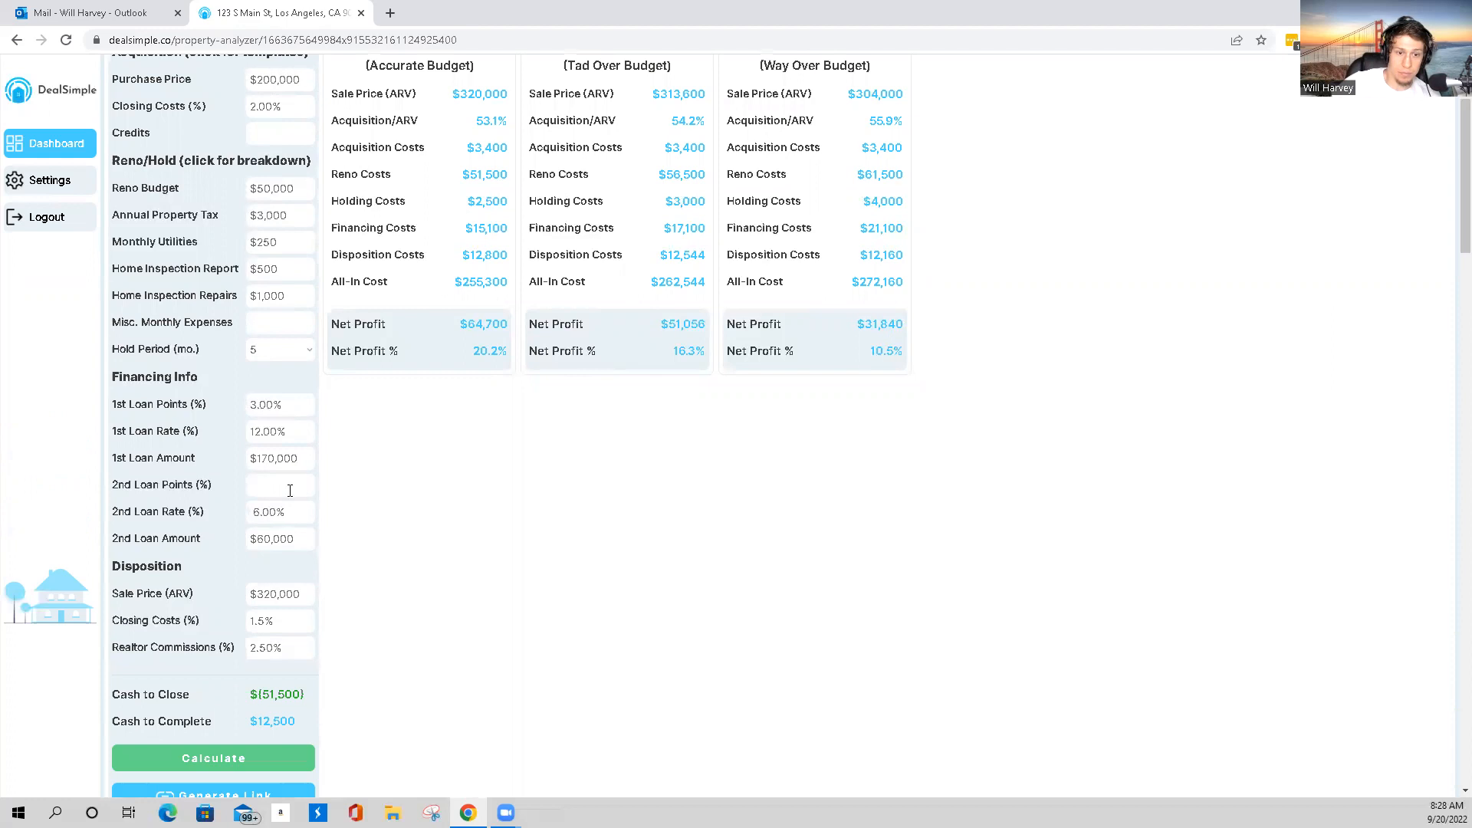
pyautogui.moveTo(278, 459); pyautogui.dragTo(262, 462)
pyautogui.write('200')
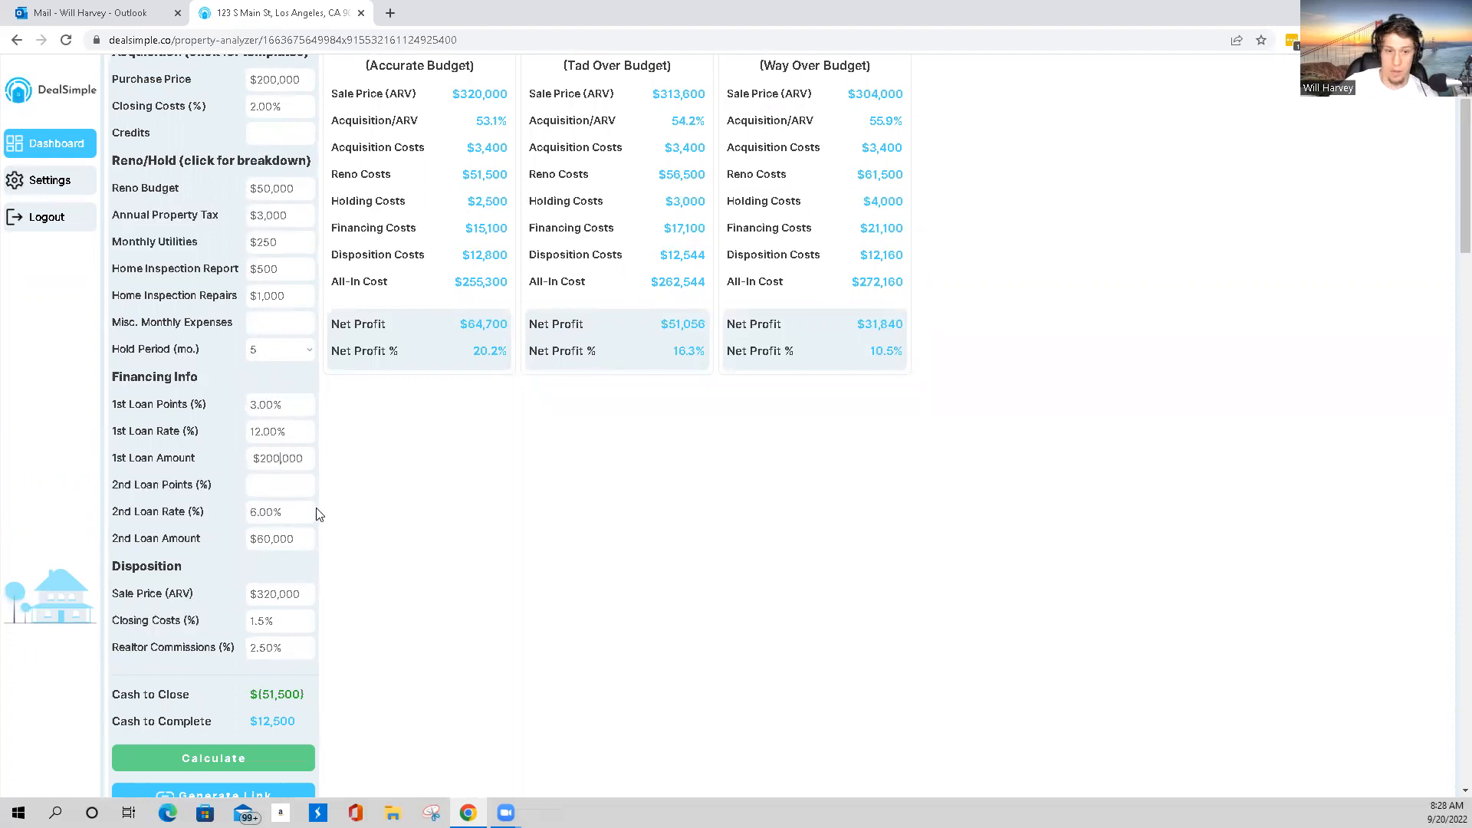
# - Calculate the flip at the $200,000 purchase price and review the net profit of the three scenarios
pyautogui.scroll(-1, 230, 567)
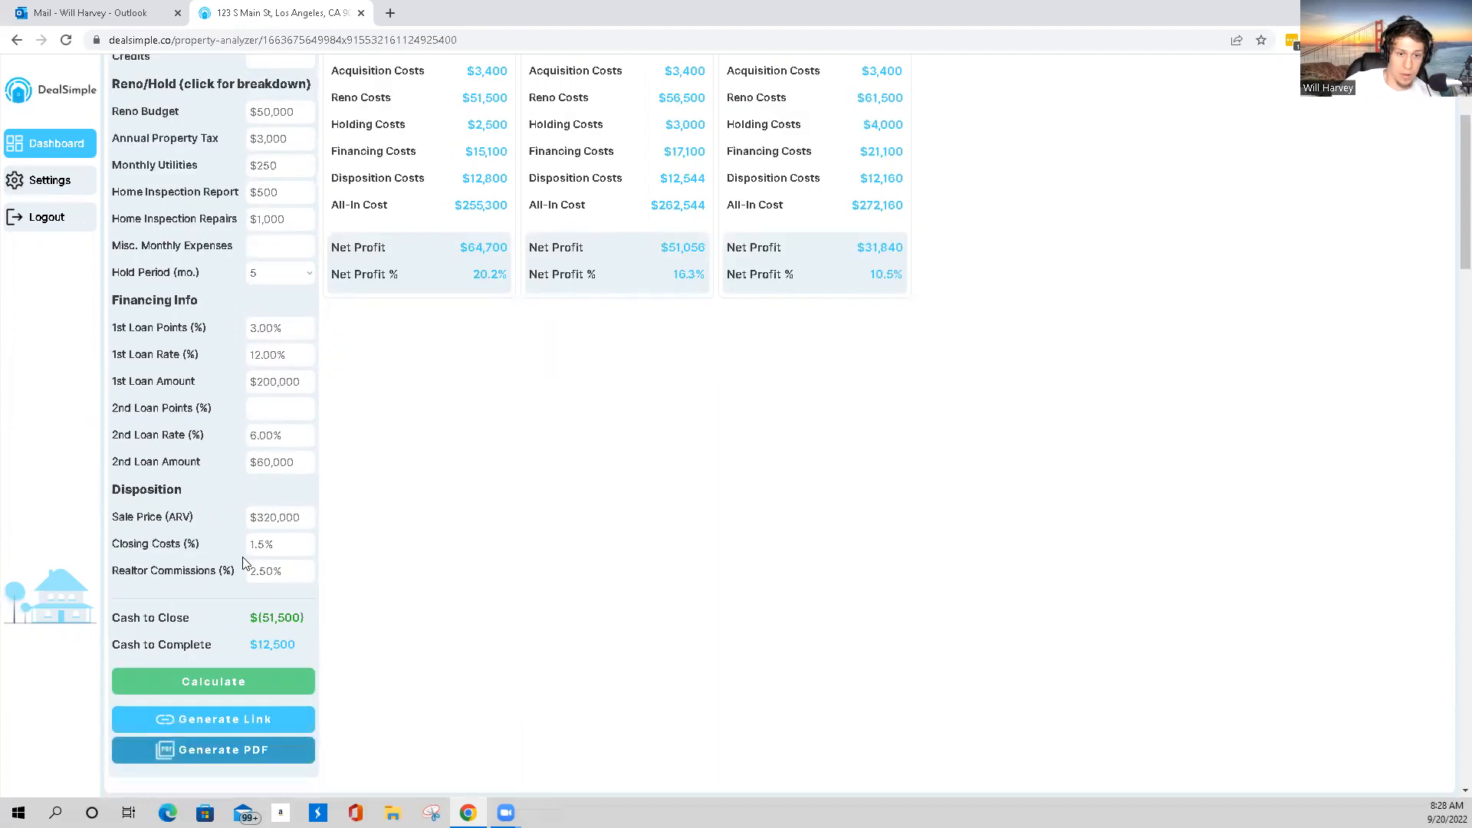
pyautogui.click(255, 690)
pyautogui.scroll(3, 275, 524)
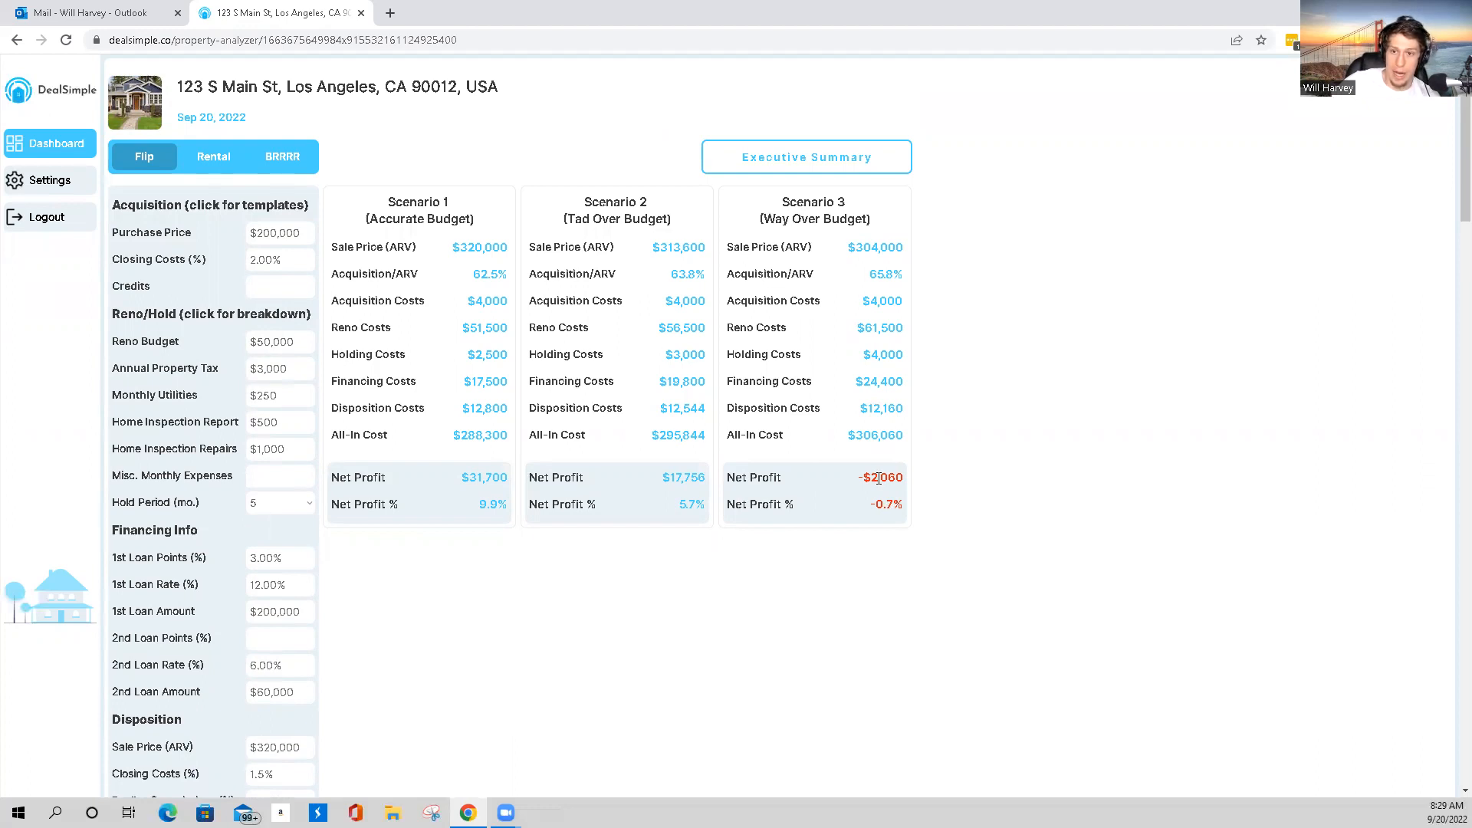
pyautogui.scroll(-3, 294, 480)
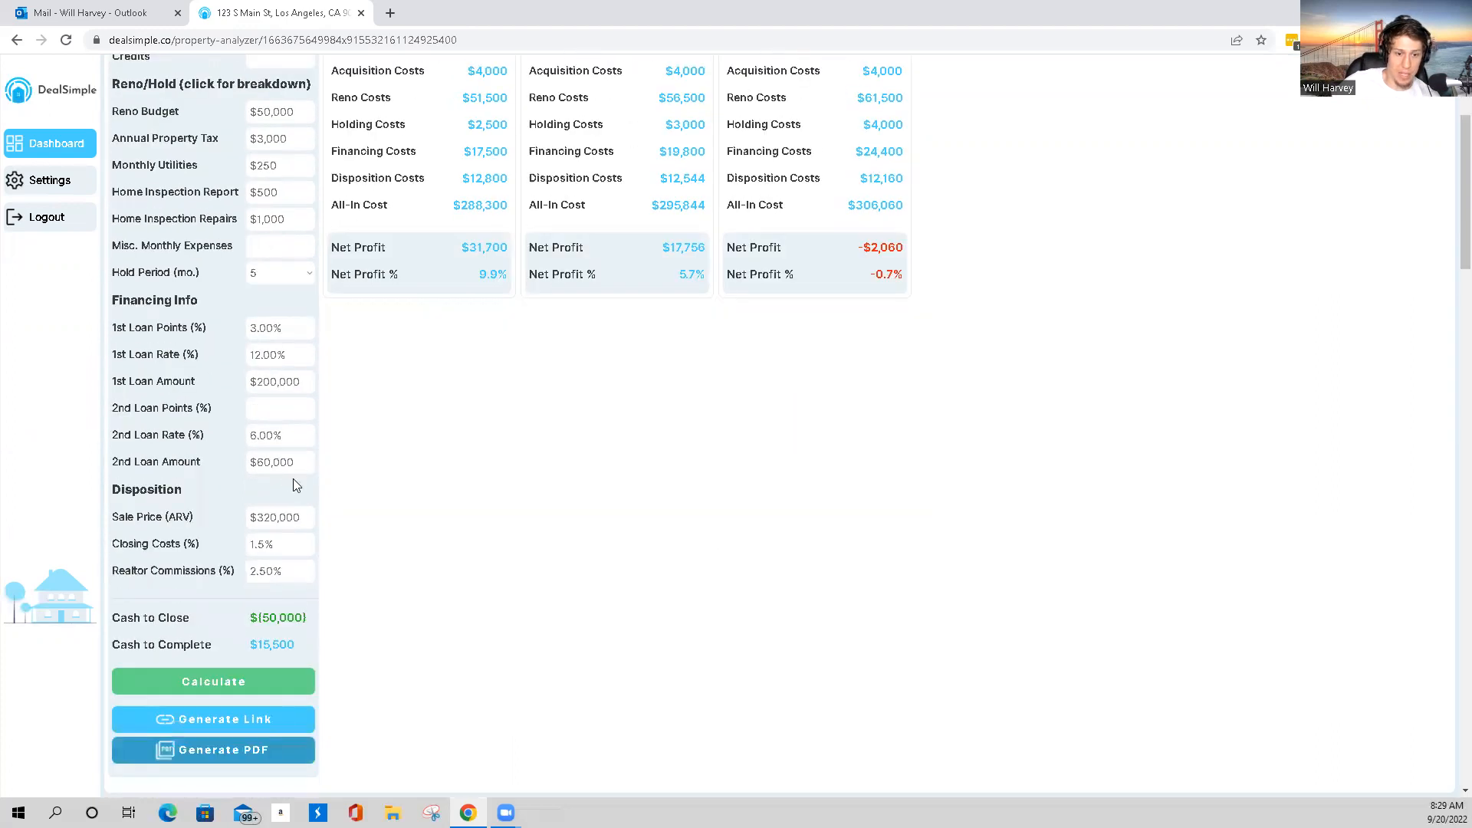
pyautogui.scroll(3, 294, 480)
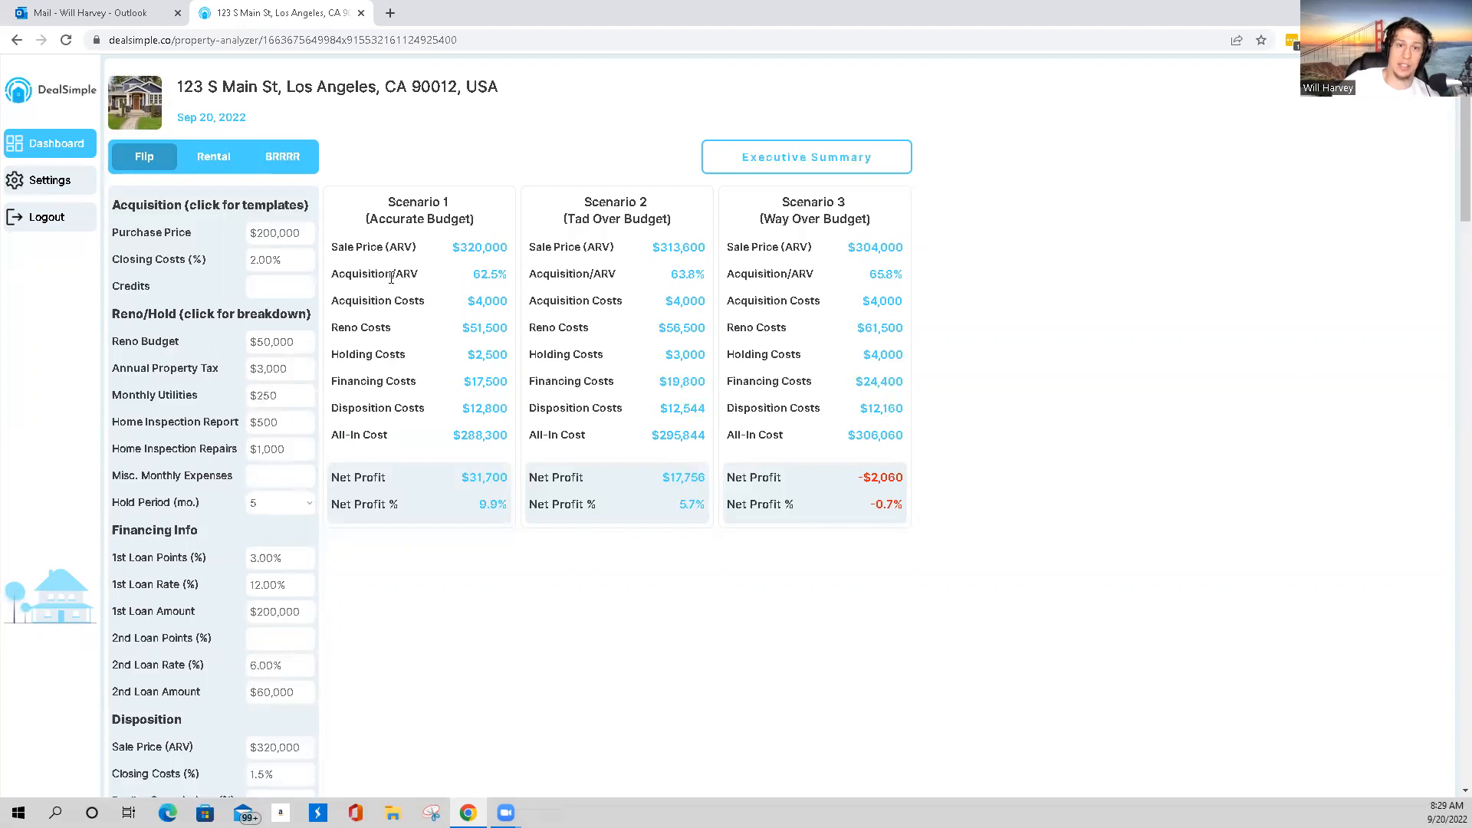
pyautogui.scroll(-3, 327, 456)
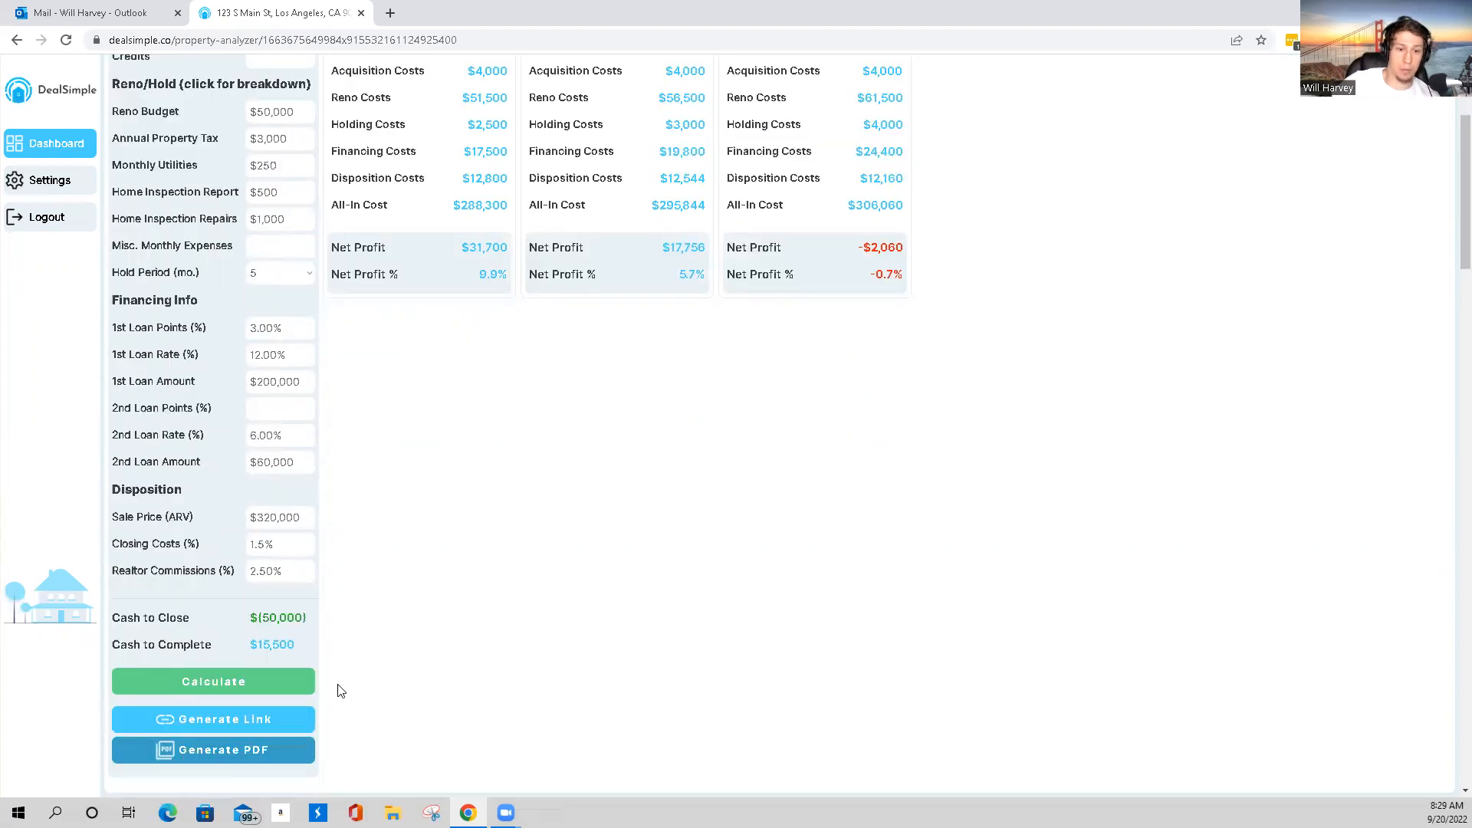
# - Restore the first loan amount and the purchase price to $170,000 and recalculate the flip scenarios
pyautogui.scroll(1, 281, 381)
pyautogui.moveTo(282, 459); pyautogui.dragTo(262, 460)
pyautogui.write('170')
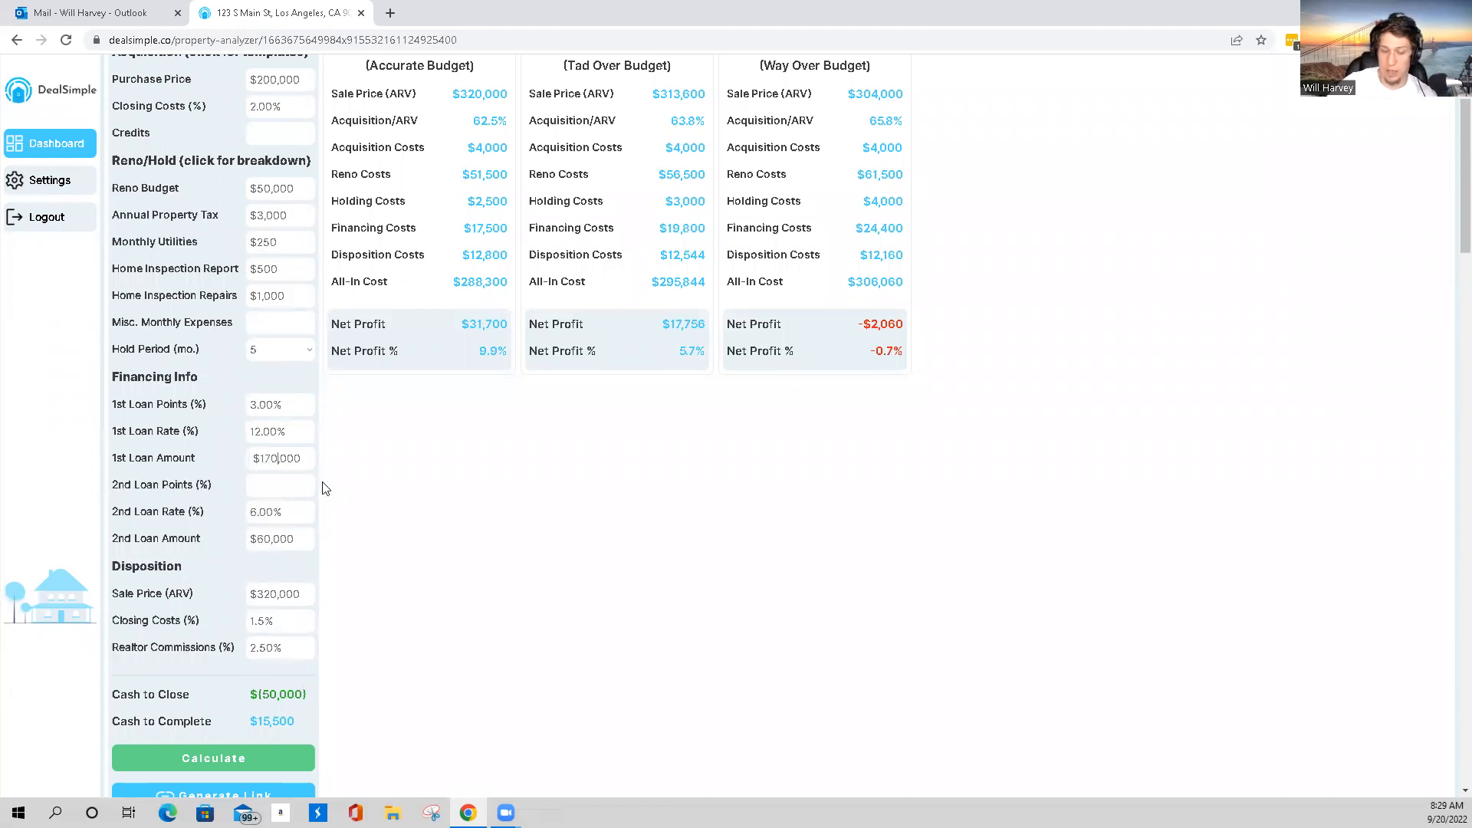
pyautogui.scroll(2, 326, 488)
pyautogui.moveTo(283, 233); pyautogui.dragTo(264, 236)
pyautogui.write('170')
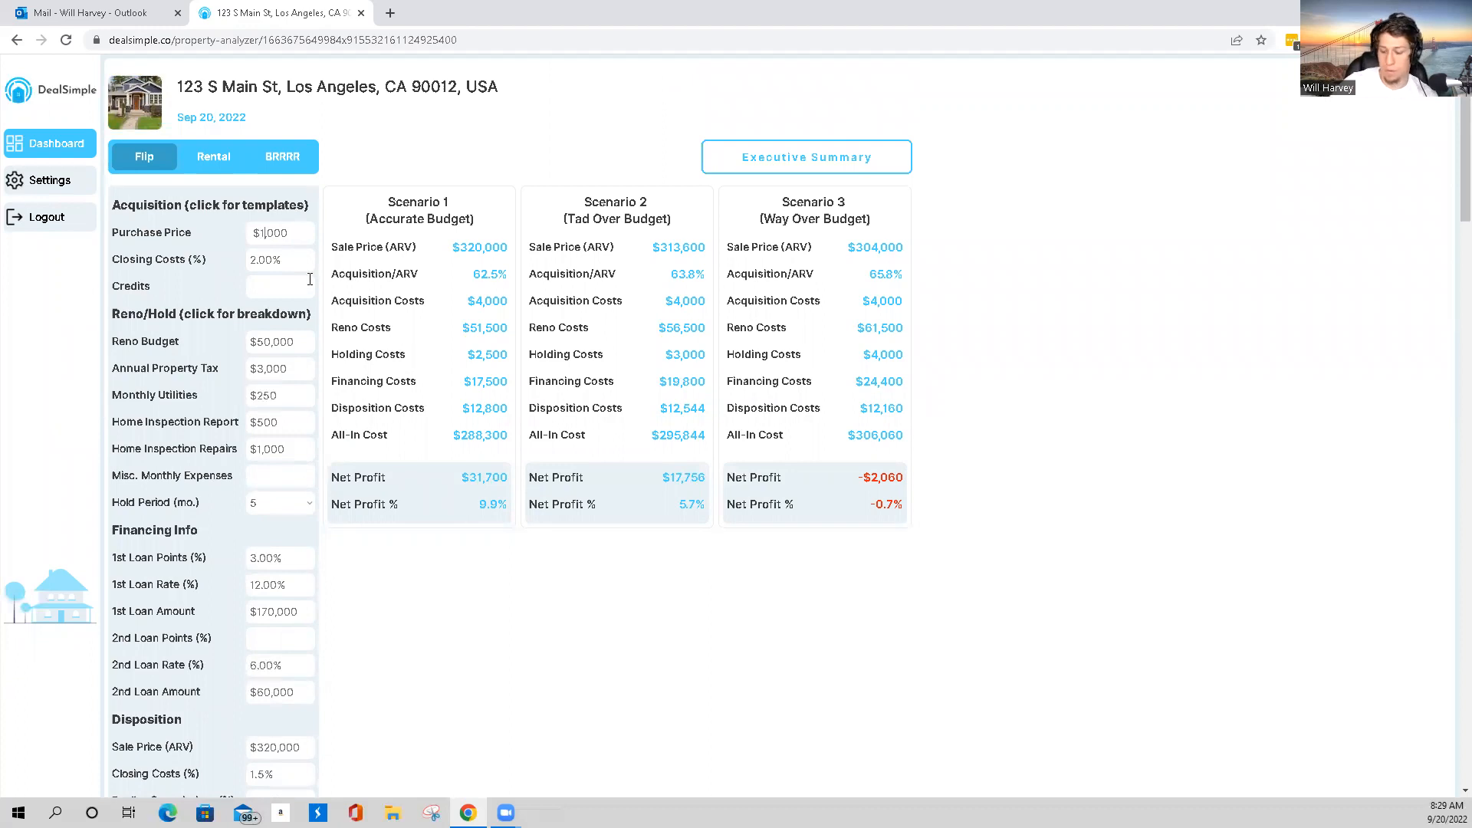
pyautogui.scroll(-2, 334, 386)
pyautogui.scroll(-1, 334, 386)
pyautogui.click(256, 670)
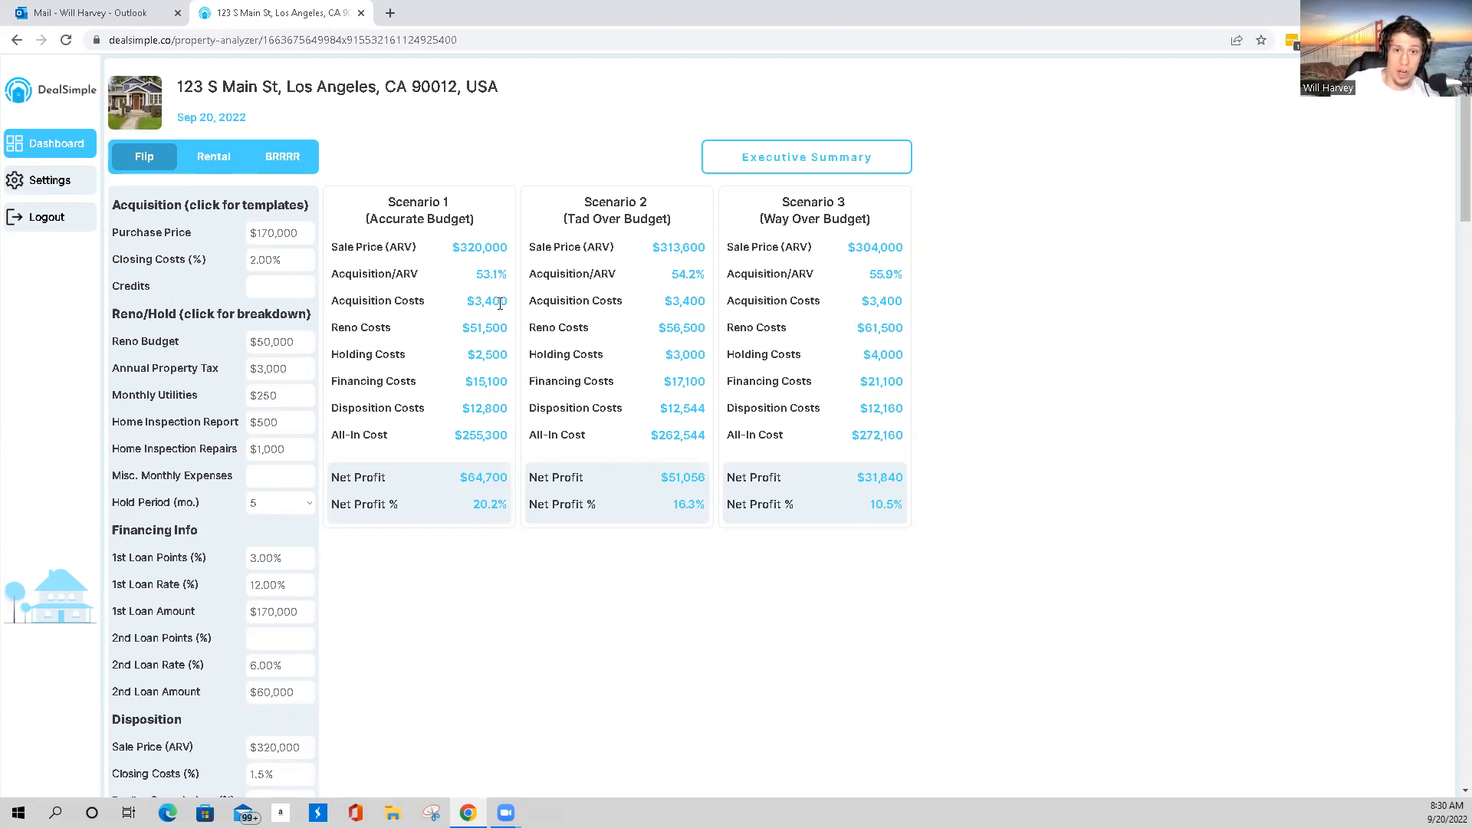
# - Review the acquisition closing cost percentage and the annual property tax among the flip inputs
pyautogui.click(279, 259)
pyautogui.moveTo(279, 259); pyautogui.dragTo(228, 264)
pyautogui.click(220, 276)
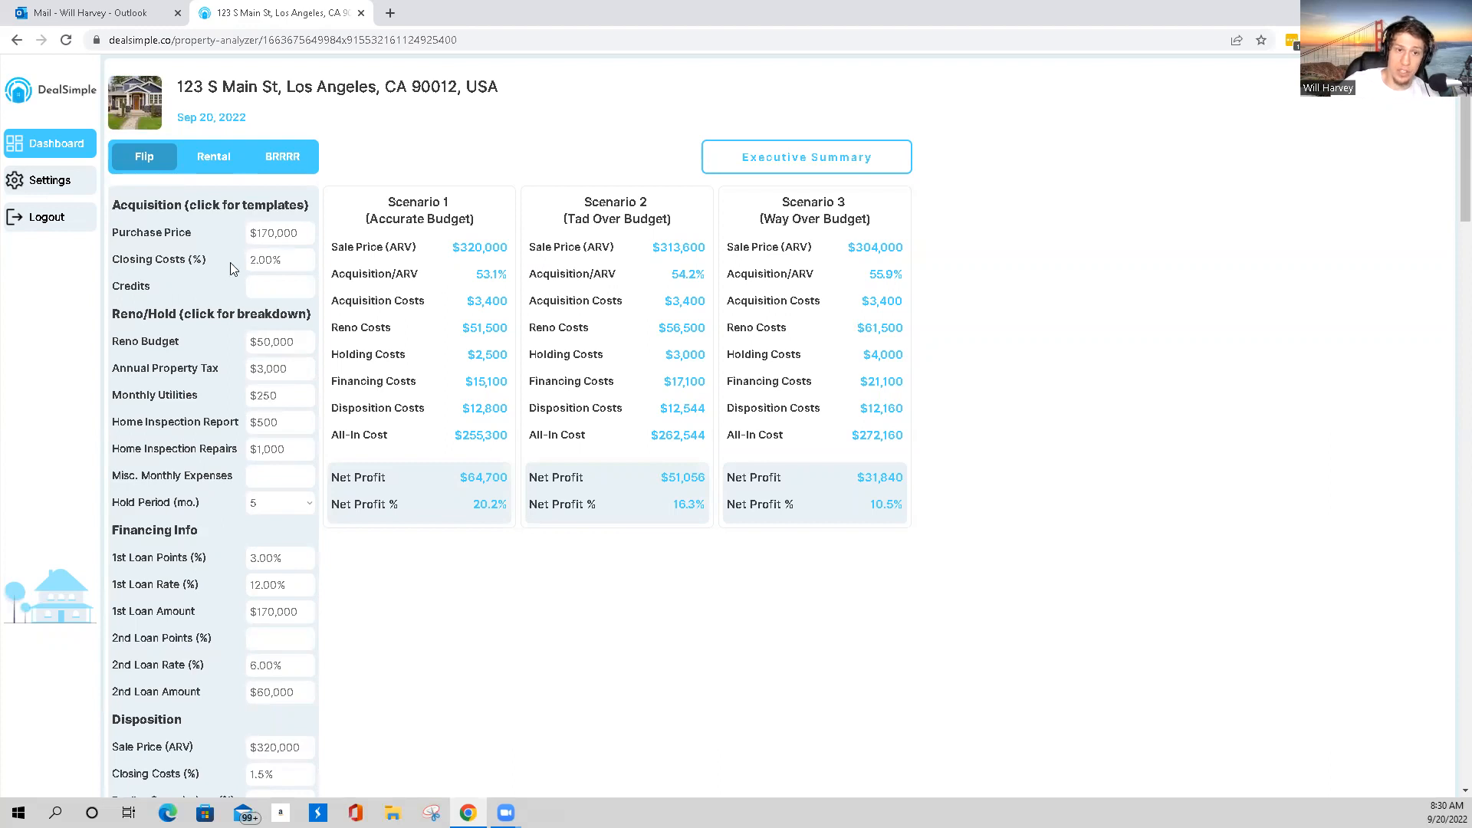
pyautogui.click(272, 260)
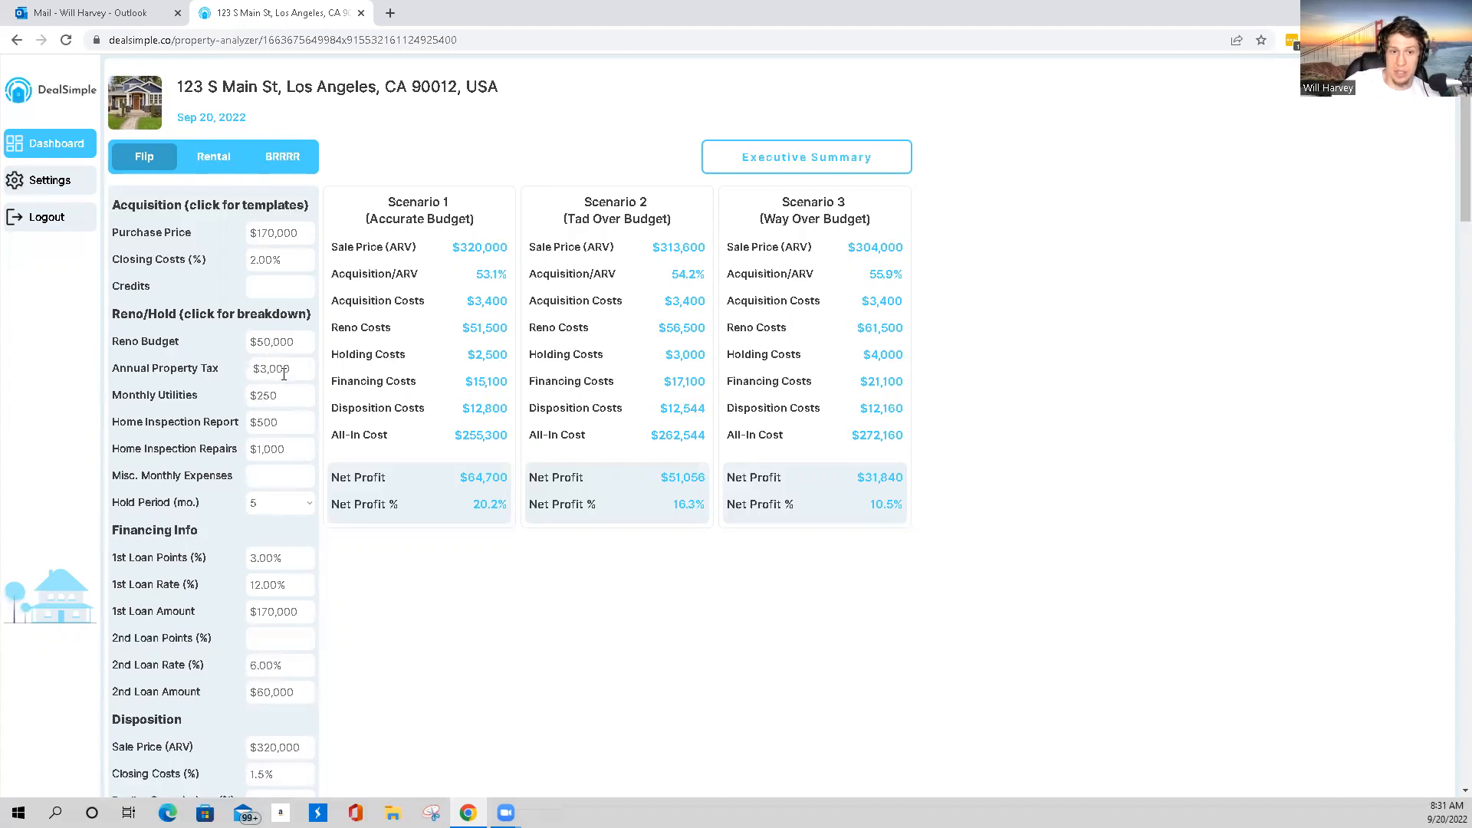
pyautogui.moveTo(292, 370); pyautogui.dragTo(259, 374)
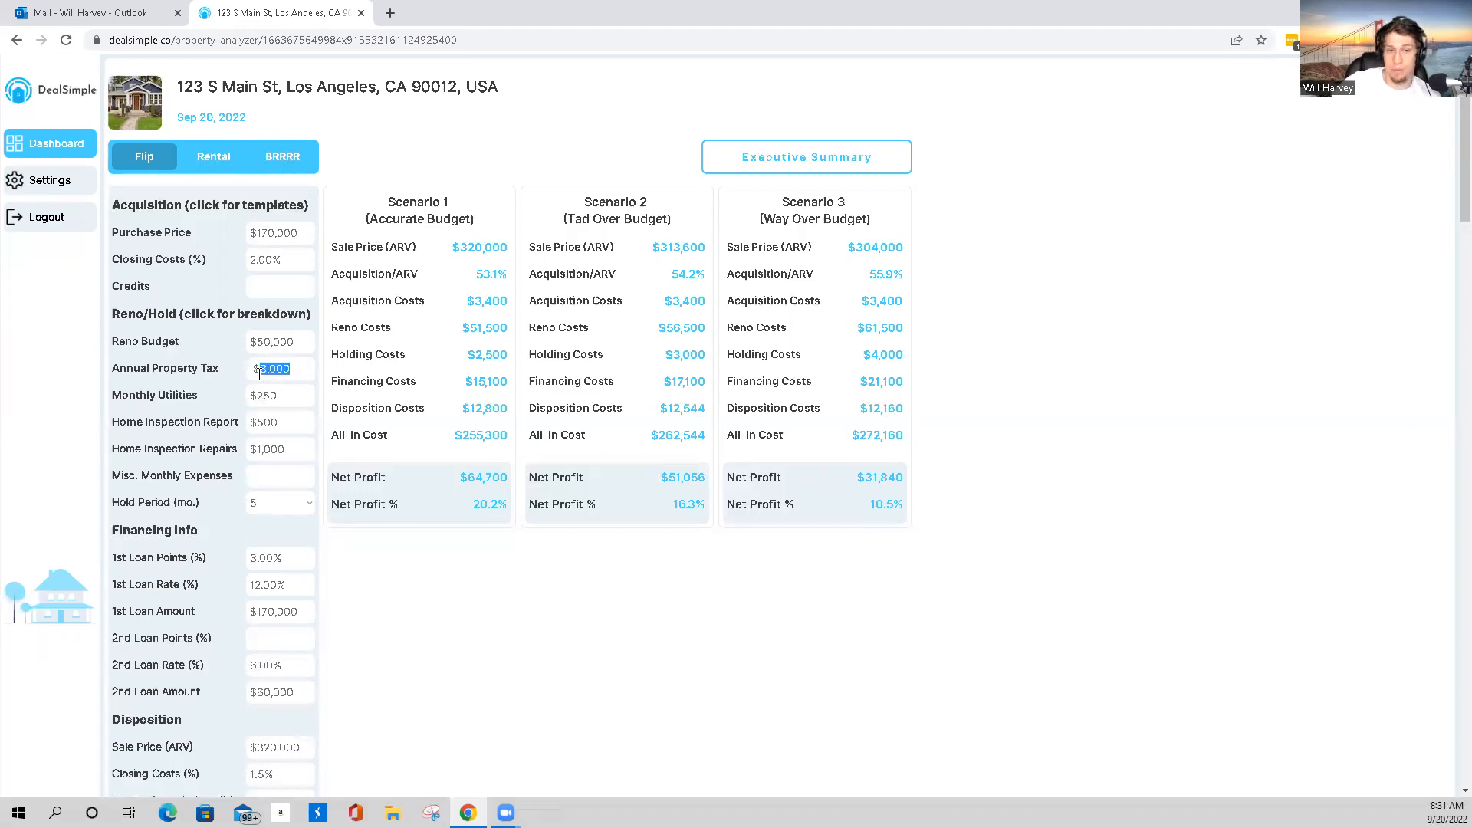
pyautogui.click(316, 366)
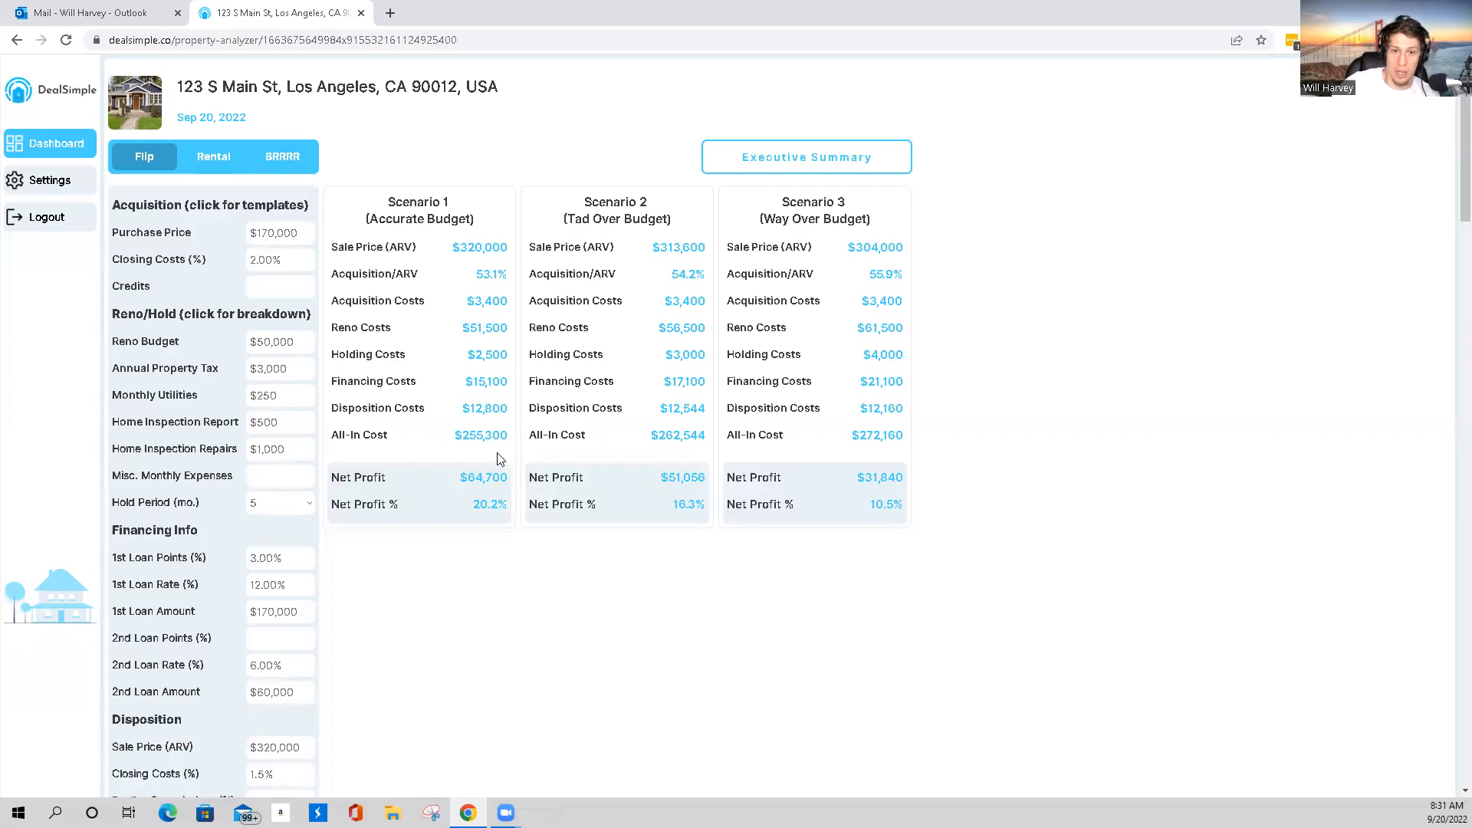
# - Review the hold period, loan terms and disposition inputs, including closing costs and realtor commissions, and return to the three scenario results
pyautogui.scroll(-1, 331, 567)
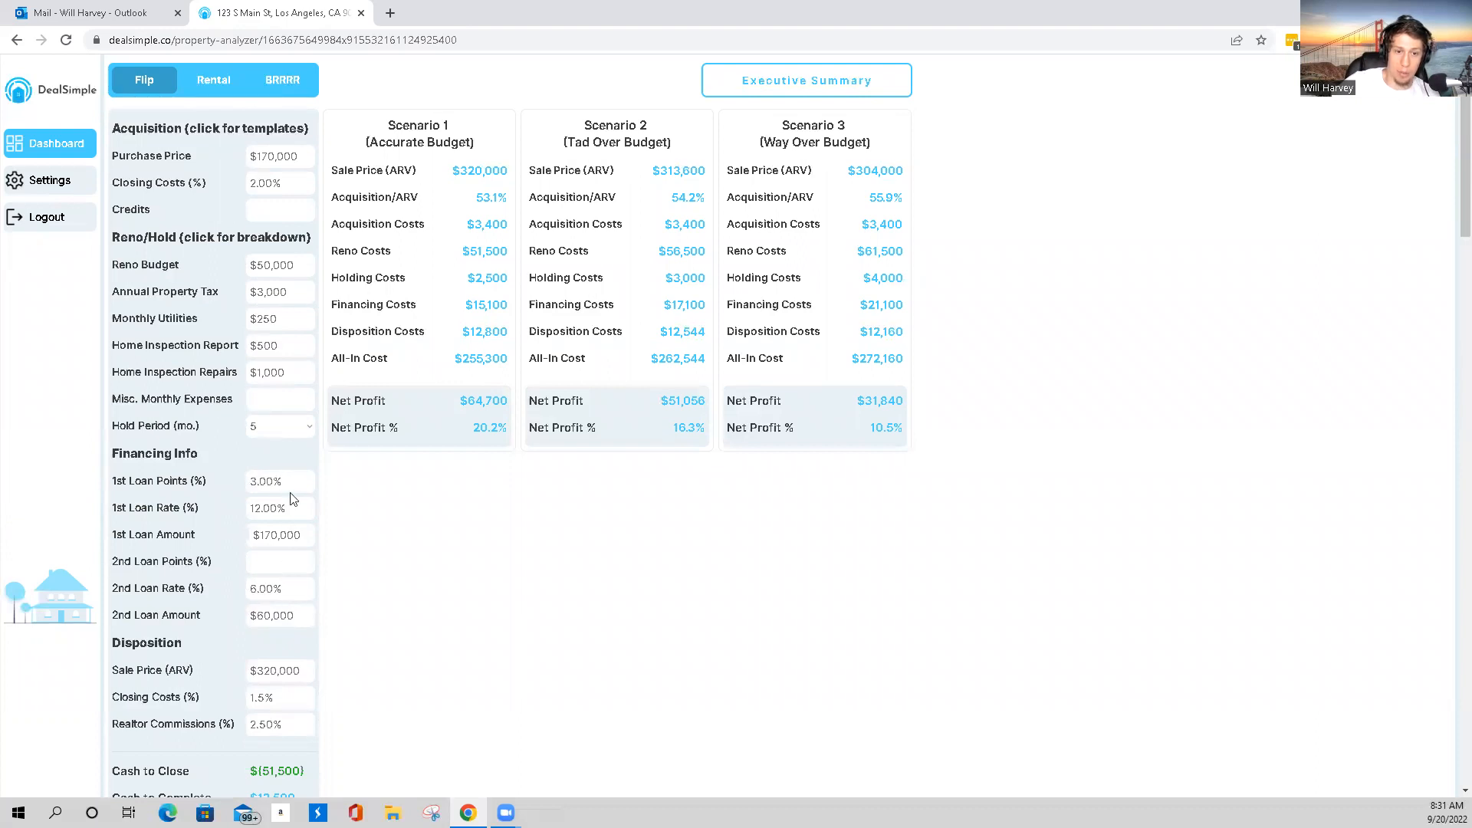
pyautogui.click(291, 588)
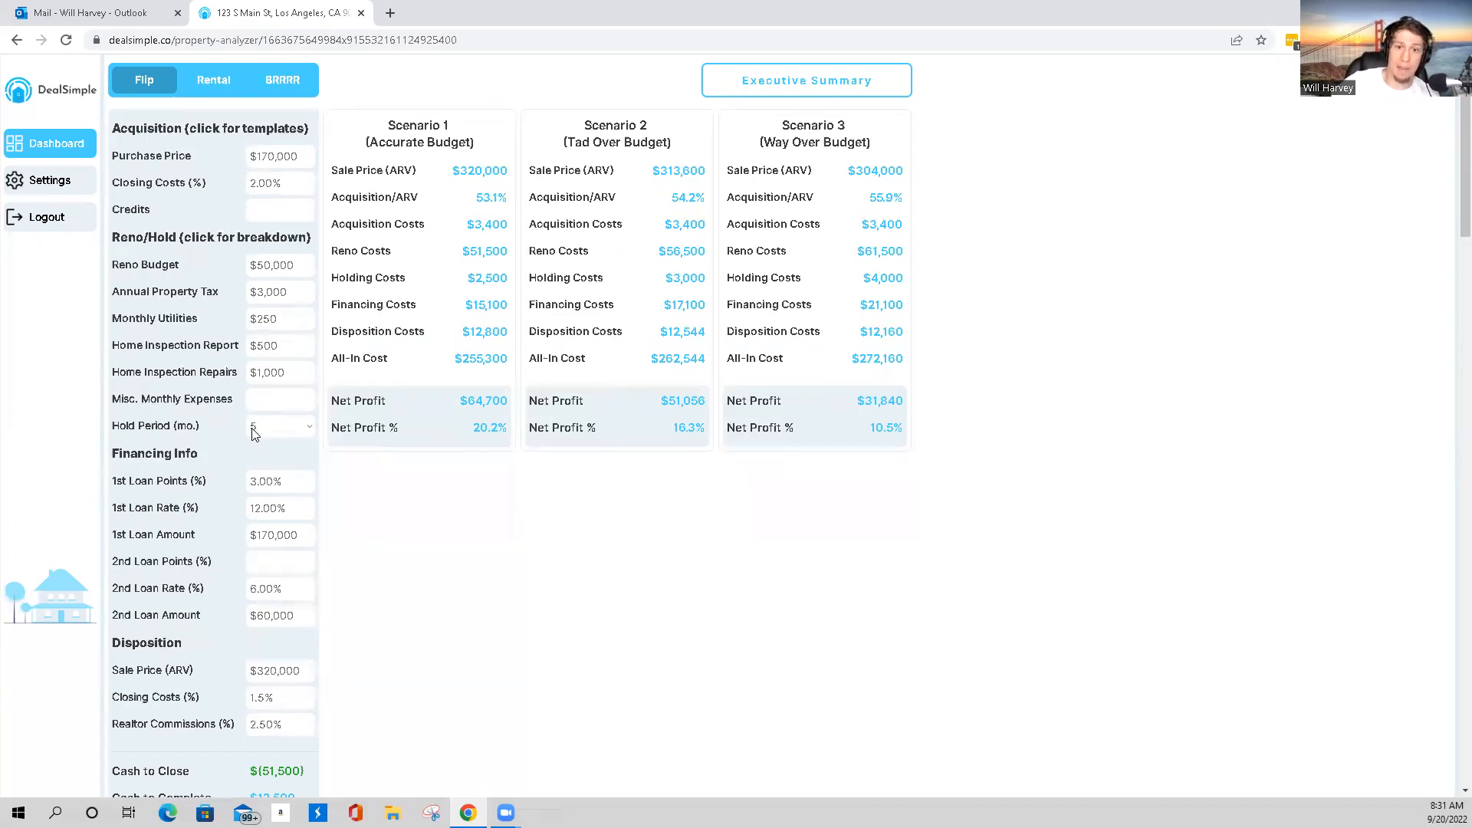
pyautogui.scroll(-1, 268, 539)
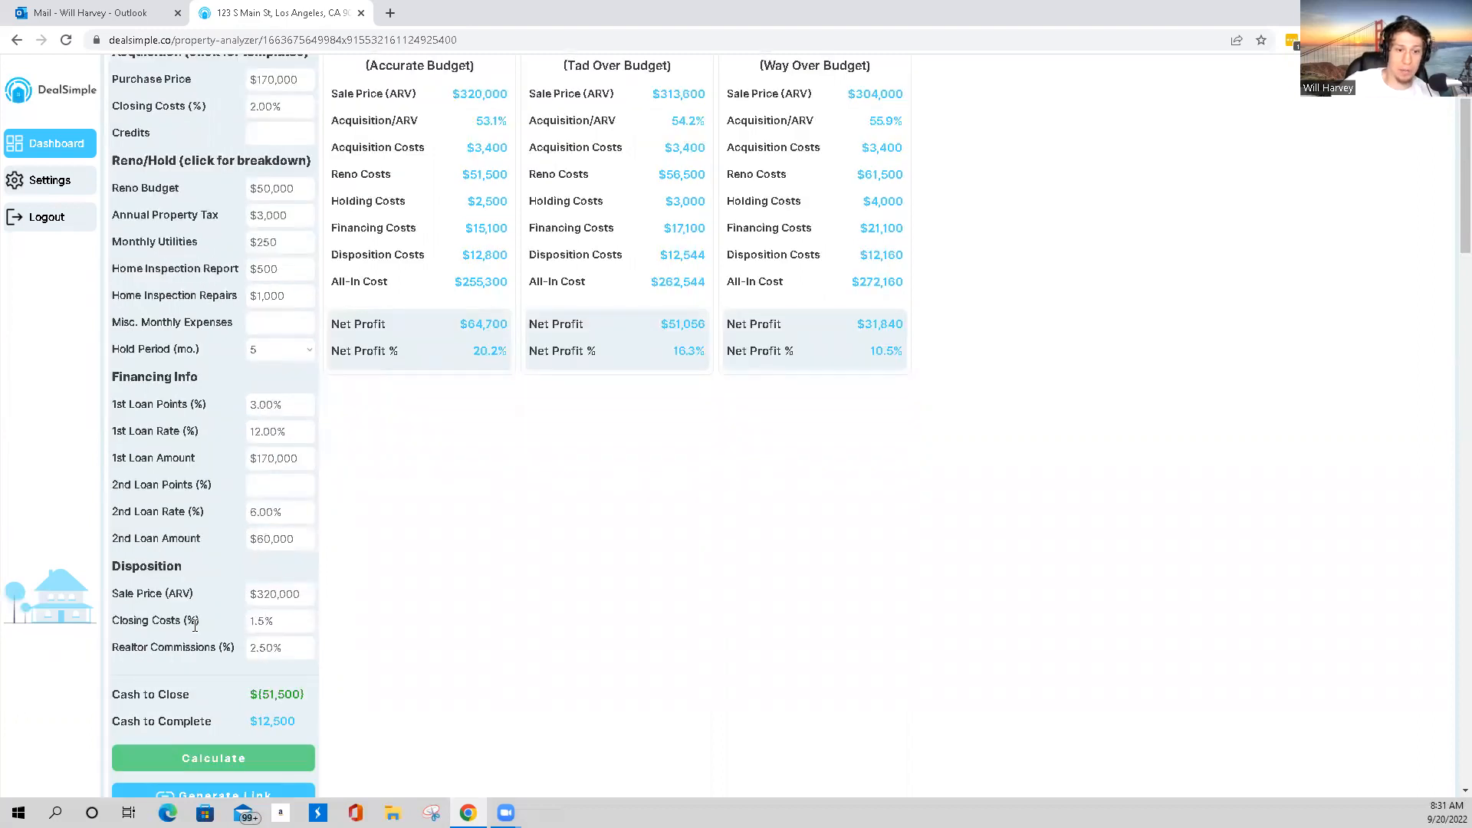
pyautogui.moveTo(191, 624)
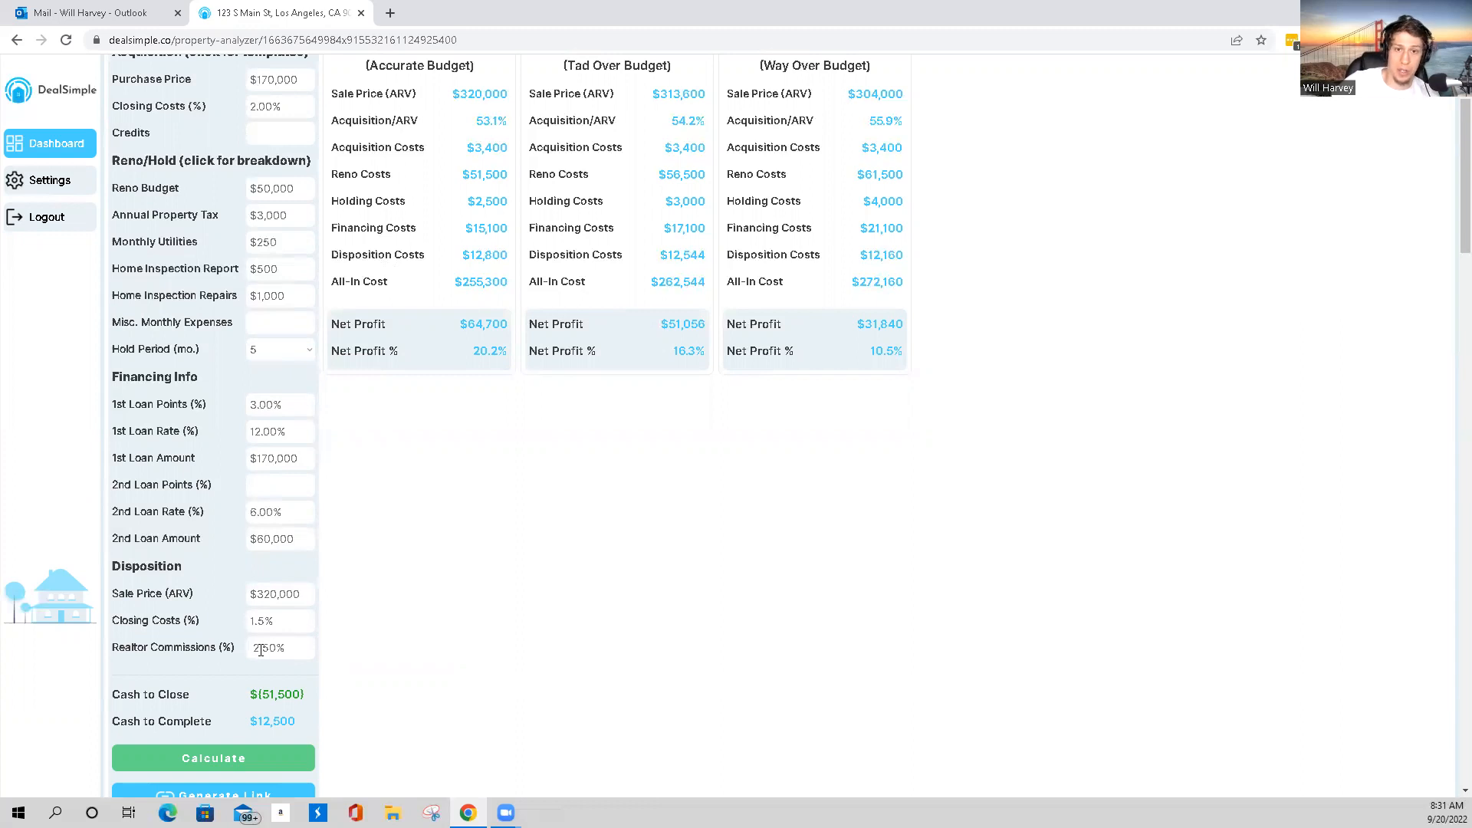
pyautogui.scroll(2, 260, 627)
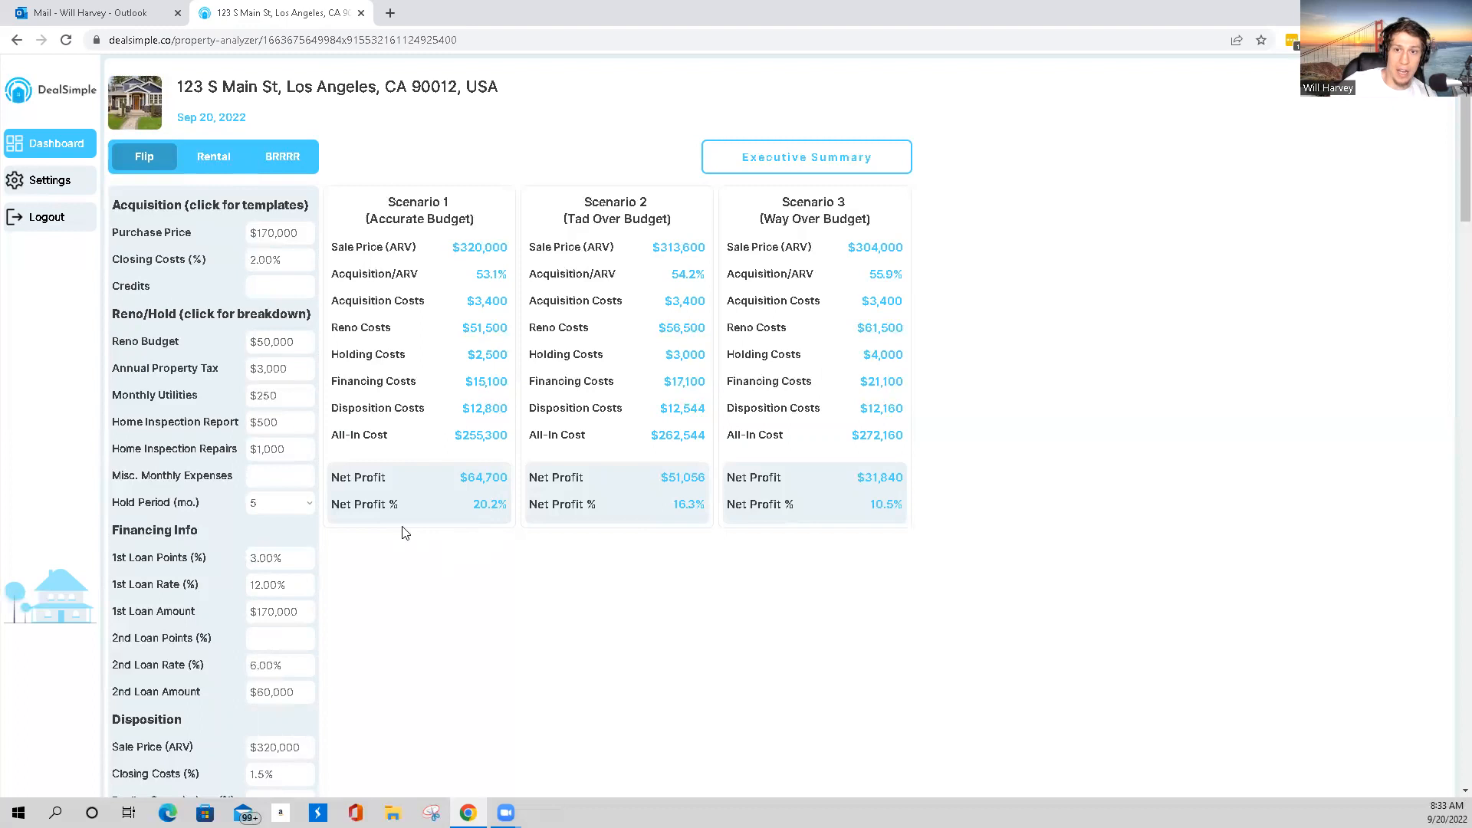
pyautogui.scroll(-1, 406, 533)
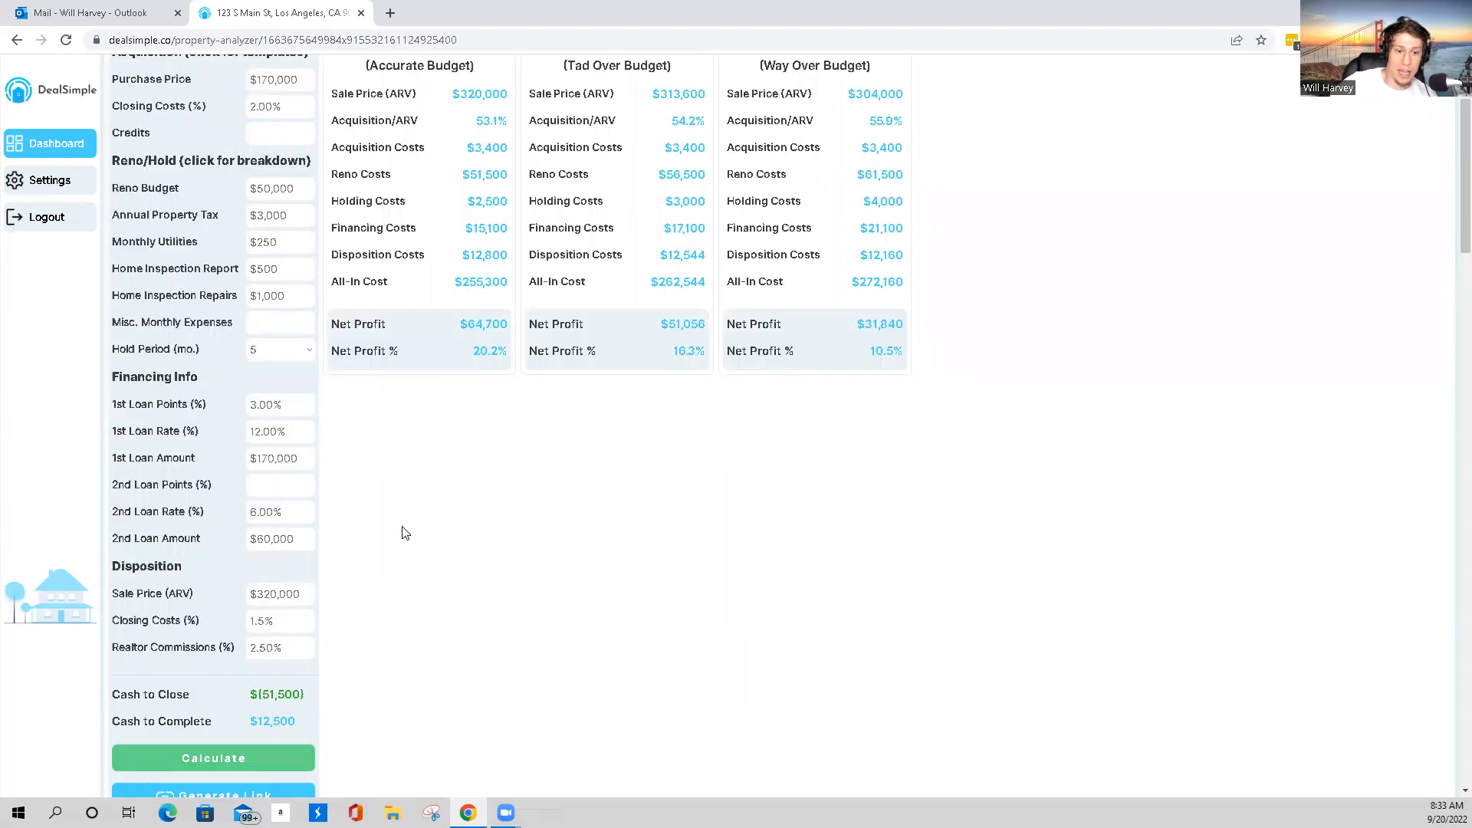
pyautogui.scroll(2, 405, 533)
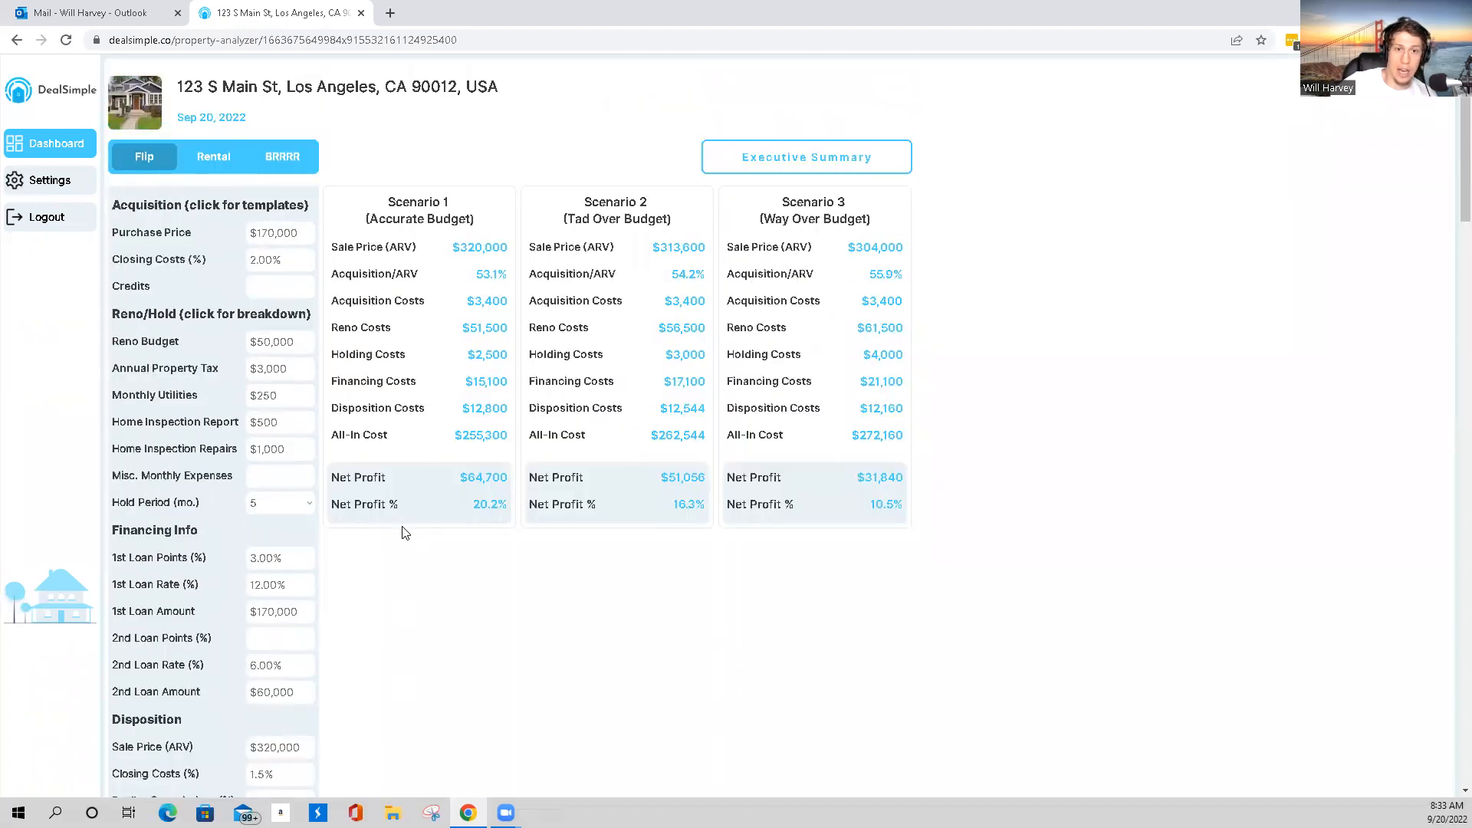